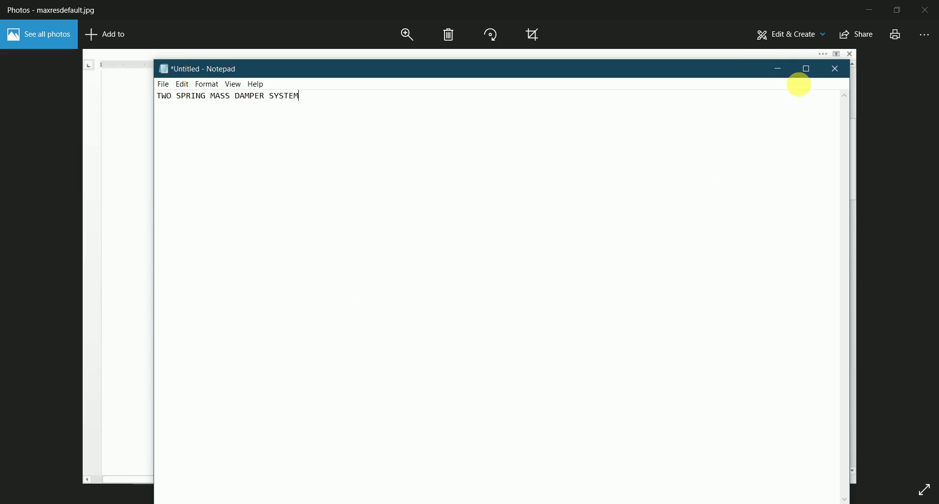
Set the notes and the equation image aside, switch to MATLAB and create a blank Simulink model
{"action": "left_click", "coordinate": [782, 68]}
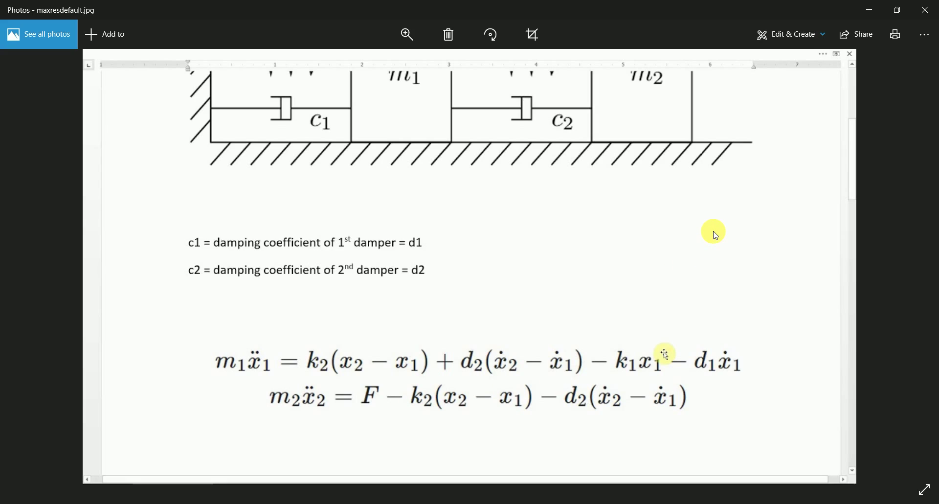
{"action": "left_click", "coordinate": [878, 5]}
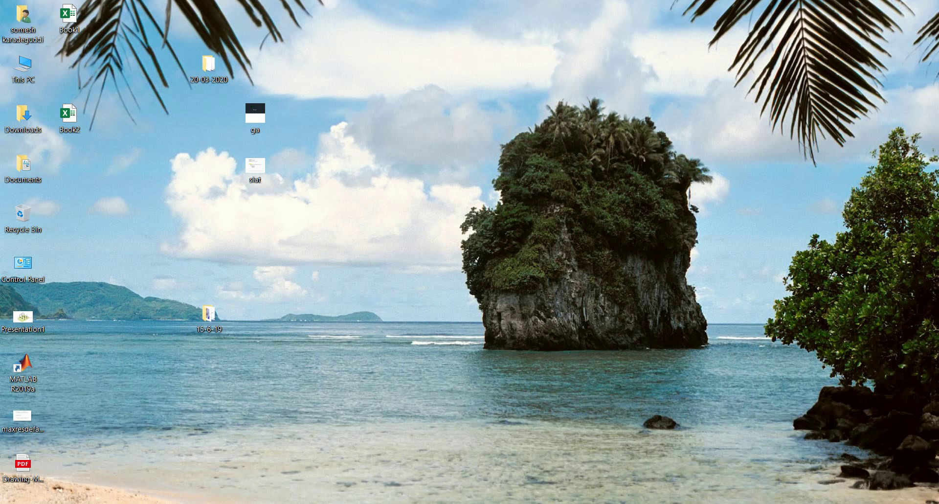
{"action": "mouse_move", "coordinate": [407, 501]}
{"action": "left_click", "coordinate": [409, 428]}
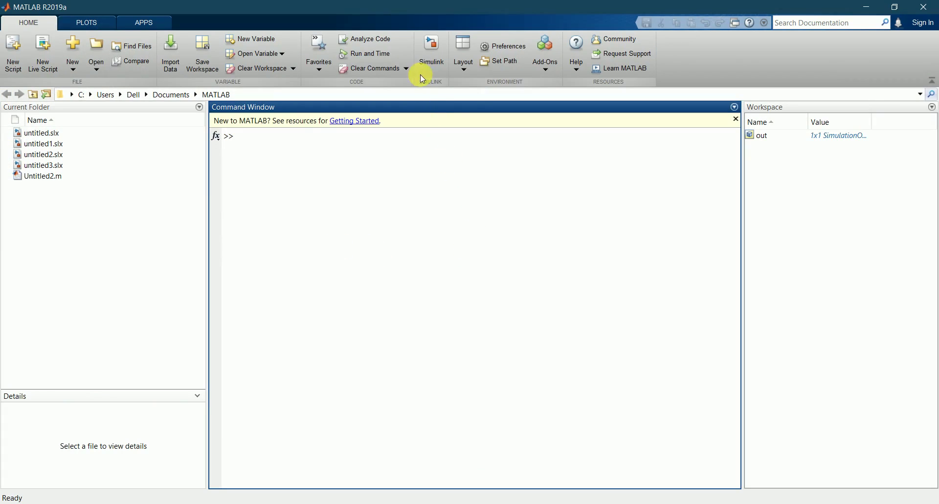
{"action": "left_click", "coordinate": [429, 44]}
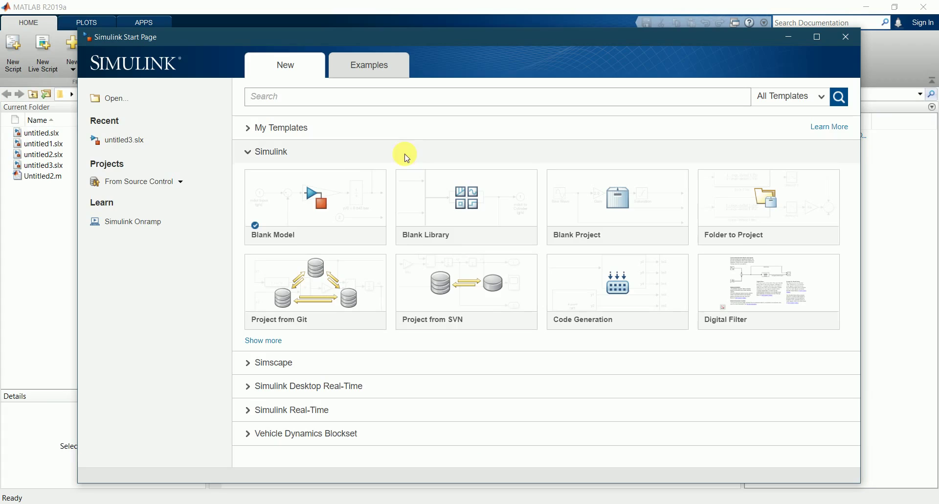
{"action": "left_click", "coordinate": [316, 198]}
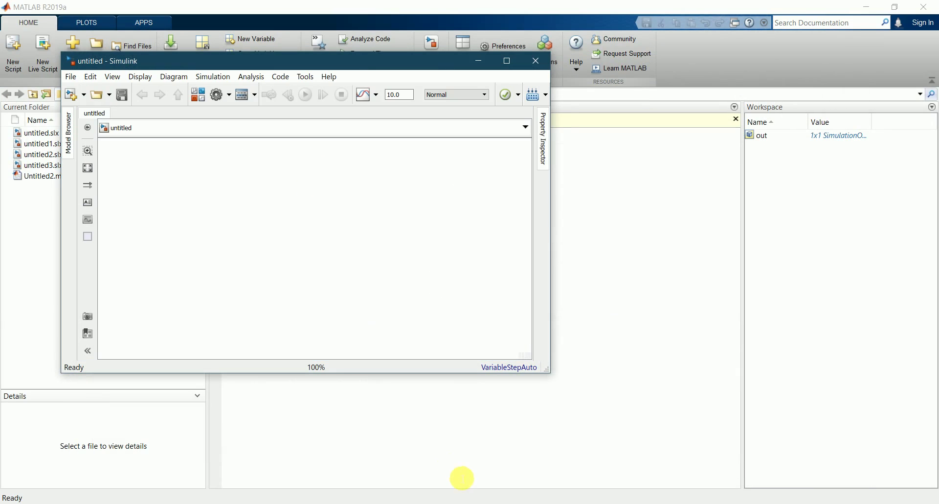
Clear the search term in the Simulink Library Browser and enlarge the model window beside it
{"action": "left_click", "coordinate": [478, 466]}
{"action": "left_click", "coordinate": [414, 472]}
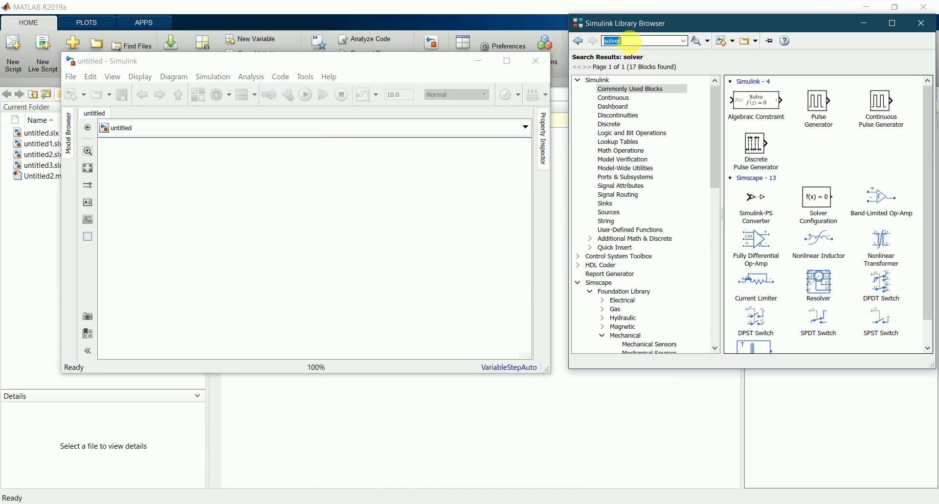
{"action": "key", "text": "BackSpace"}
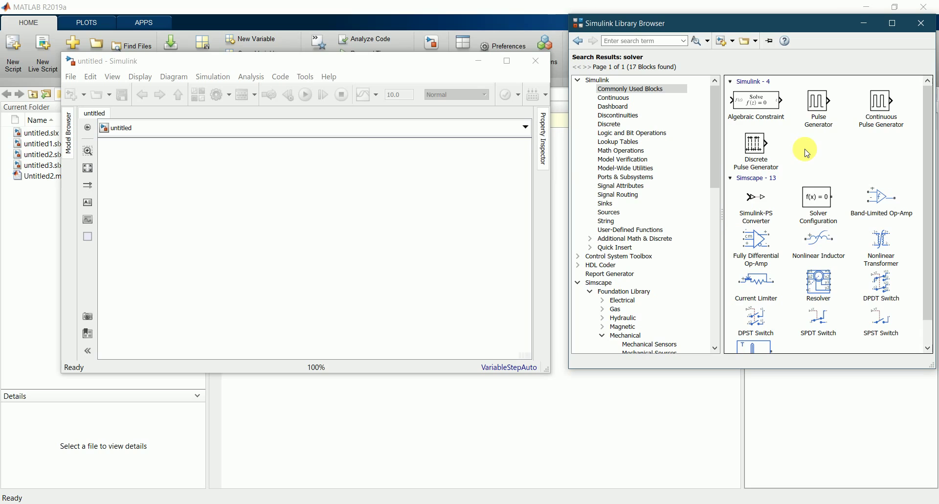
{"action": "mouse_move", "coordinate": [327, 60]}
{"action": "left_mouse_down"}
{"action": "mouse_move", "coordinate": [314, 54]}
{"action": "mouse_move", "coordinate": [340, 65]}
{"action": "left_mouse_up"}
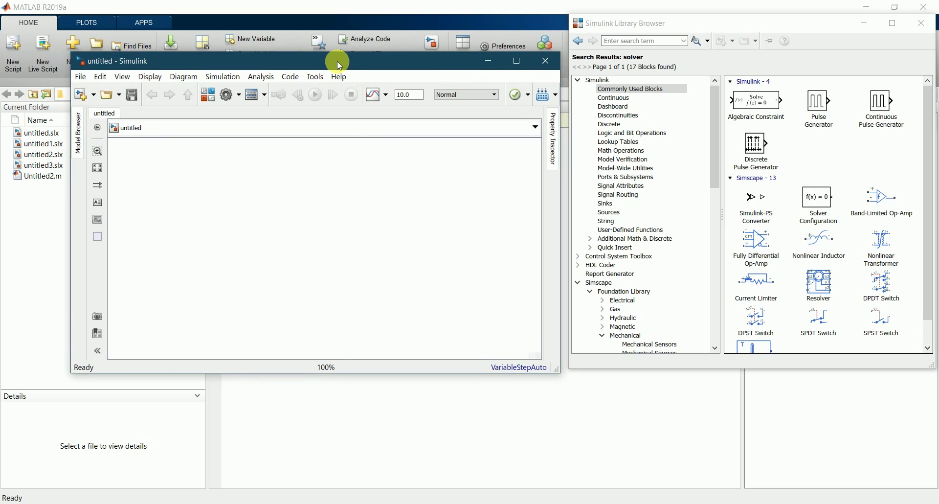
{"action": "left_click_drag", "start_coordinate": [76, 57], "coordinate": [5, 11]}
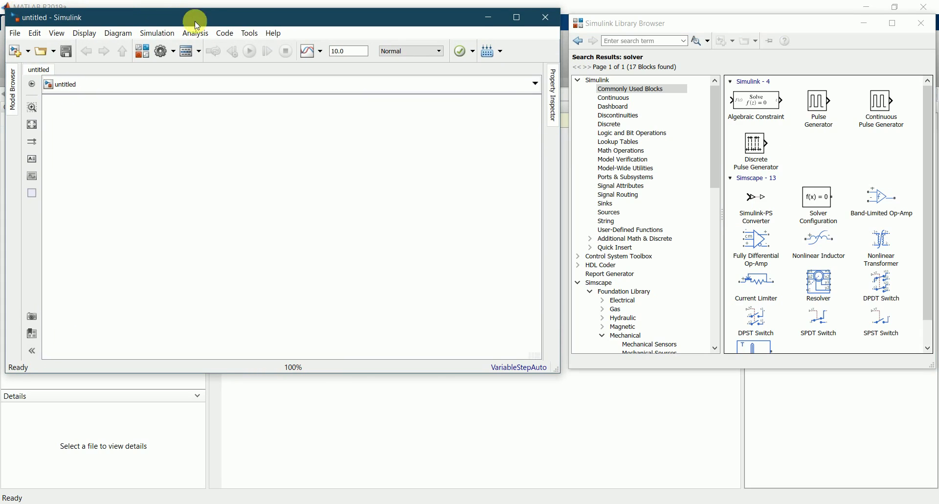
Add an Integrator block from Commonly Used Blocks to the model and place a copy of it to its right
{"action": "left_click", "coordinate": [647, 91]}
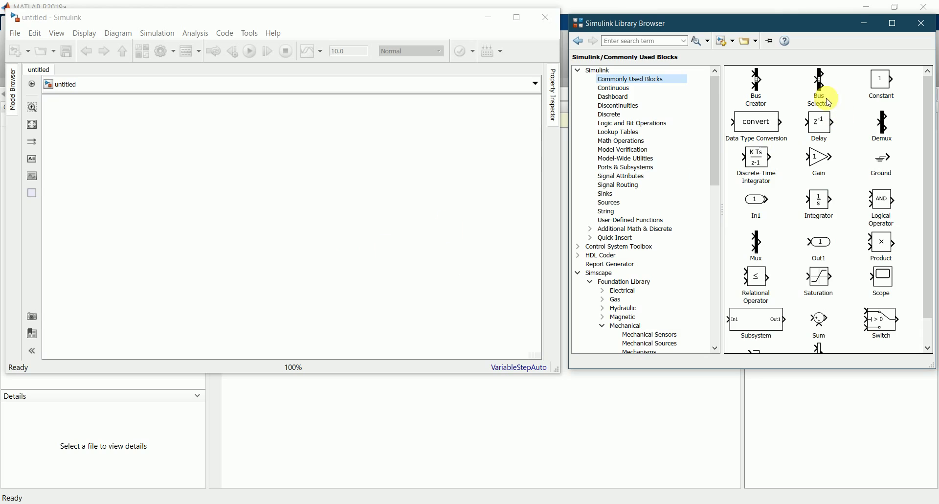
{"action": "left_click_drag", "start_coordinate": [820, 204], "coordinate": [325, 248]}
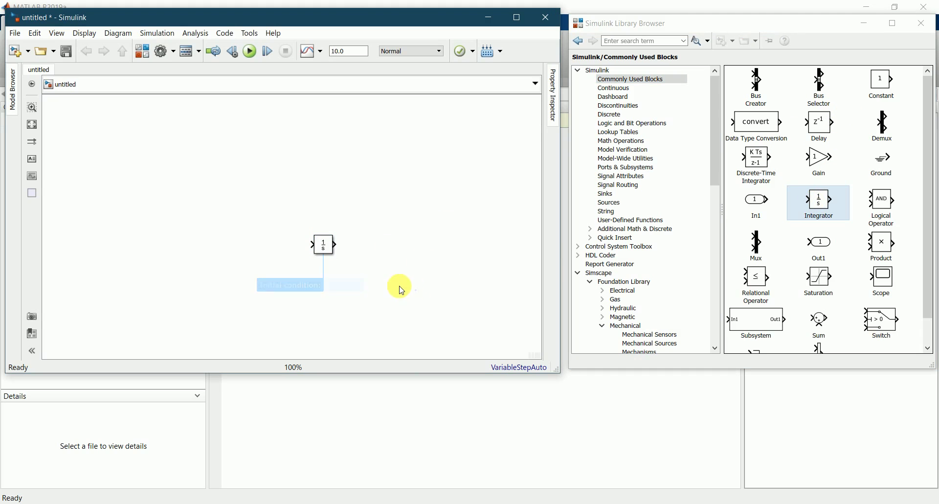
{"action": "left_click", "coordinate": [327, 248]}
{"action": "left_click_drag", "start_coordinate": [325, 247], "coordinate": [390, 255]}
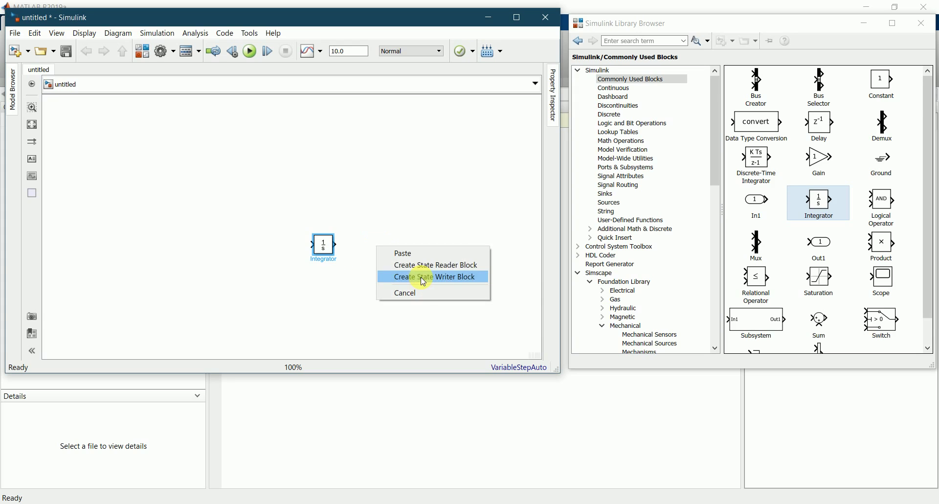
{"action": "left_click", "coordinate": [403, 290]}
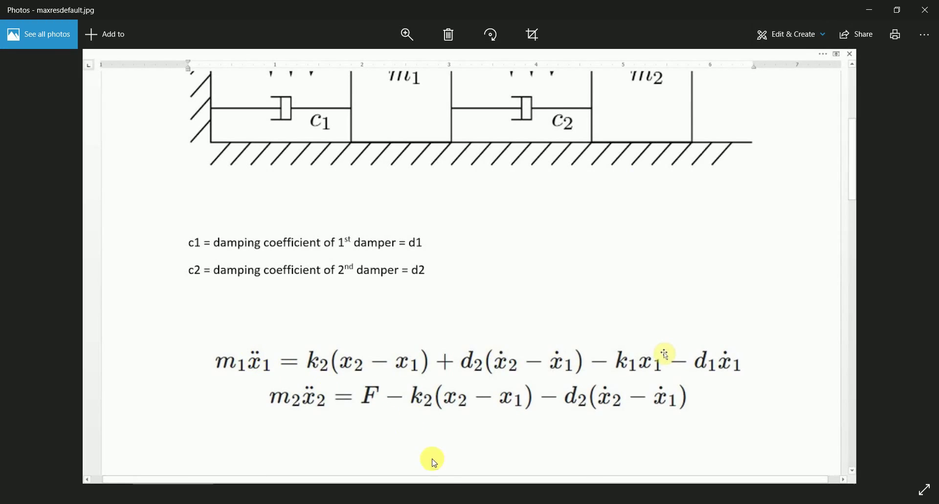
Return from the equation image to the model and connect the first Integrator's output to the second Integrator's input
{"action": "mouse_move", "coordinate": [409, 495]}
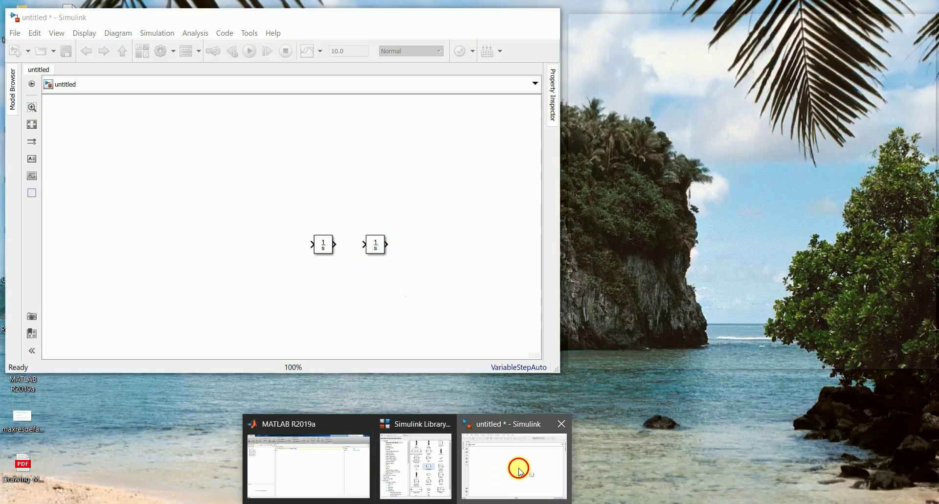
{"action": "left_click", "coordinate": [521, 471]}
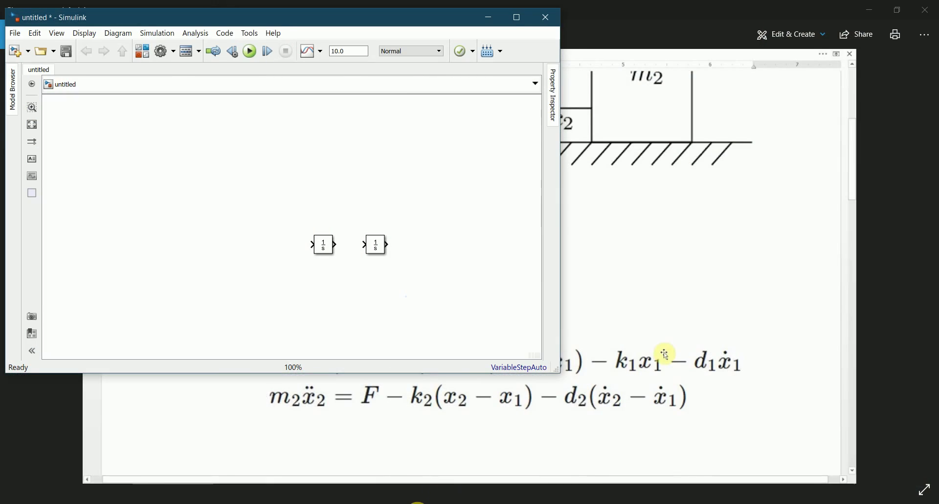
{"action": "left_click", "coordinate": [419, 501]}
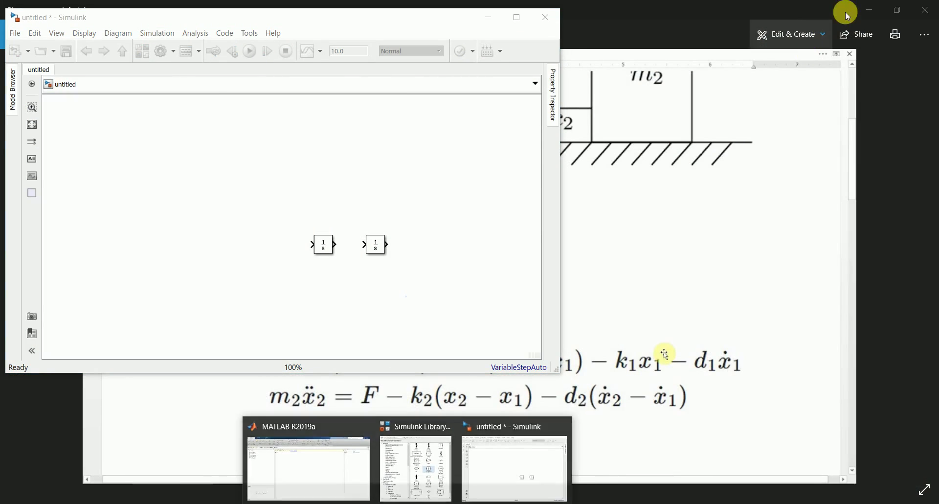
{"action": "left_click", "coordinate": [870, 10]}
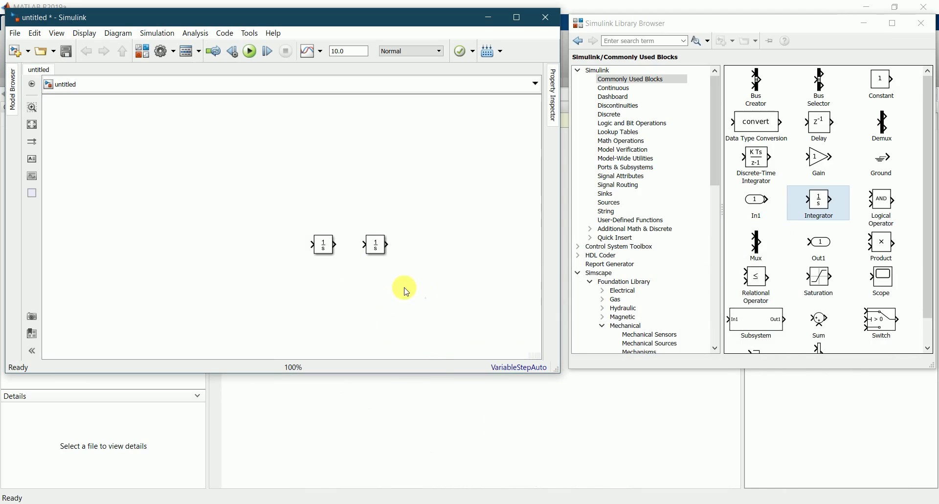
{"action": "left_click_drag", "start_coordinate": [335, 244], "coordinate": [366, 244]}
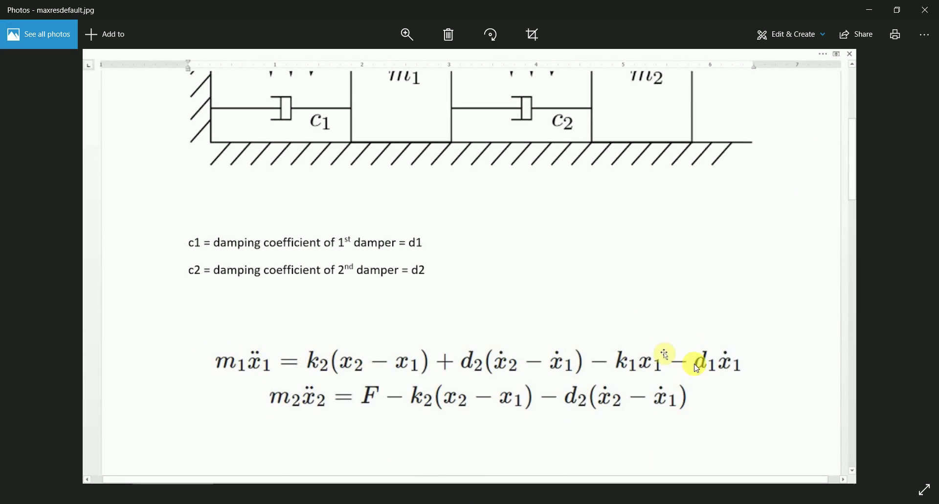
Add a Gain block ahead of the Integrators, keeping its gain at 1, and connect it to the first Integrator
{"action": "left_click", "coordinate": [869, 10]}
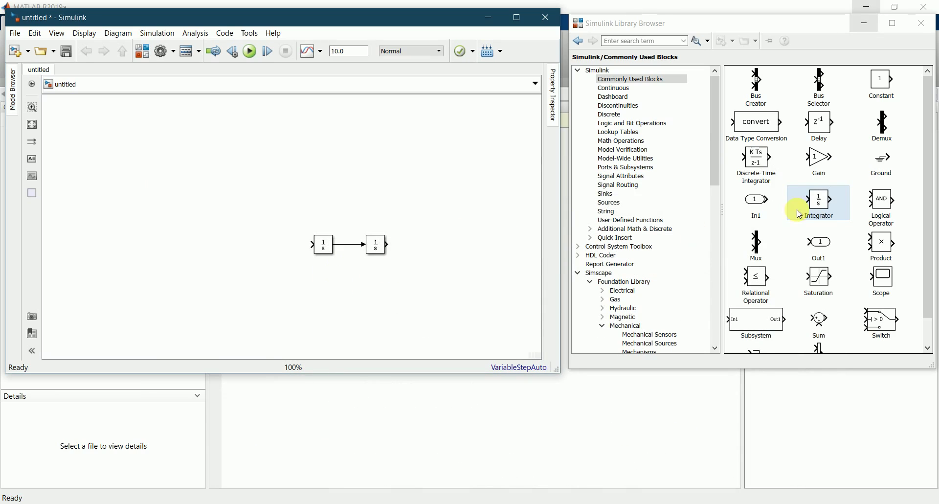
{"action": "left_click_drag", "start_coordinate": [820, 159], "coordinate": [259, 248]}
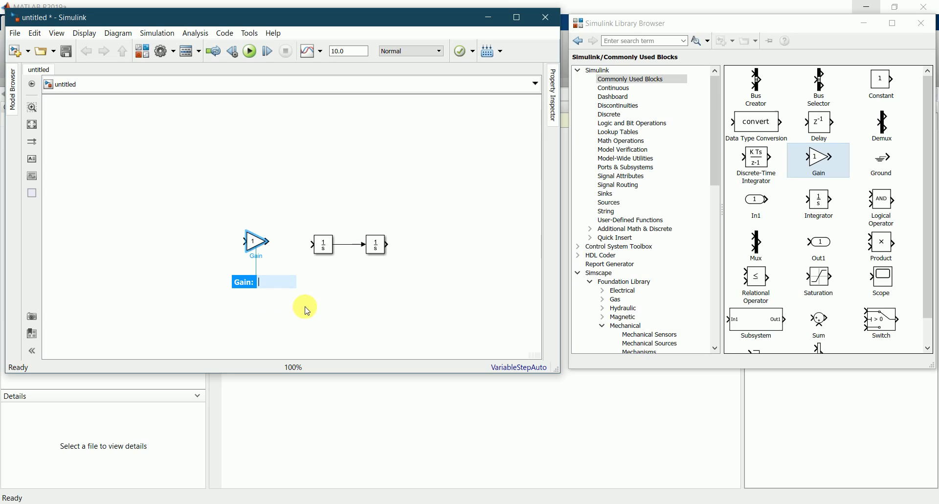
{"action": "double_click", "coordinate": [253, 245]}
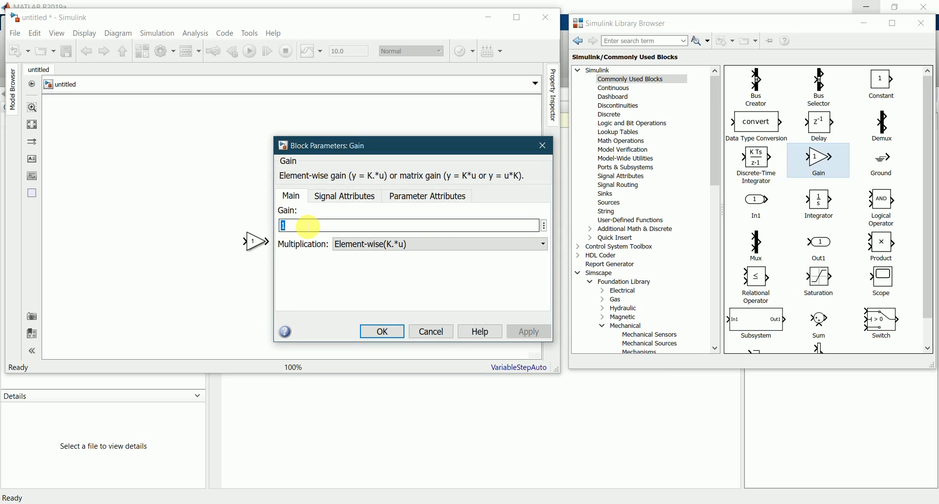
{"action": "left_click", "coordinate": [389, 329]}
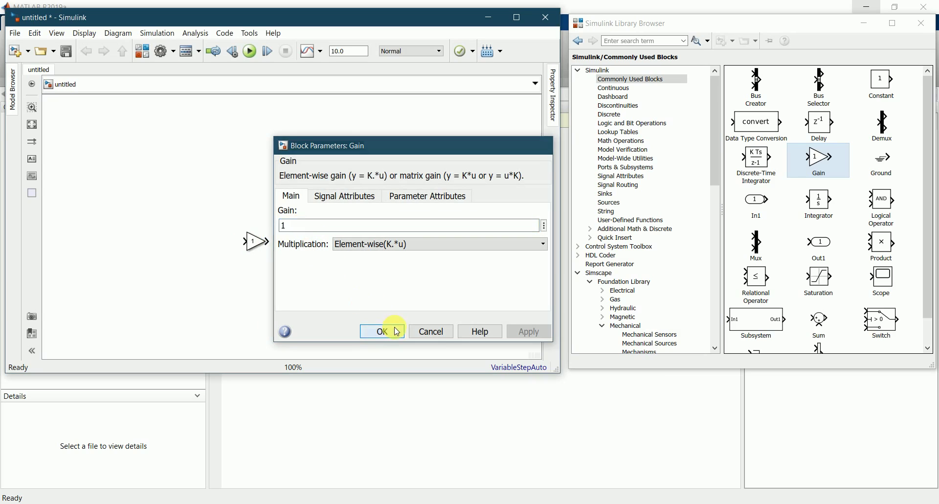
{"action": "mouse_move", "coordinate": [251, 245]}
{"action": "left_mouse_down"}
{"action": "mouse_move", "coordinate": [255, 263]}
{"action": "mouse_move", "coordinate": [258, 244]}
{"action": "left_mouse_up"}
{"action": "left_click", "coordinate": [300, 244]}
{"action": "left_click", "coordinate": [313, 274]}
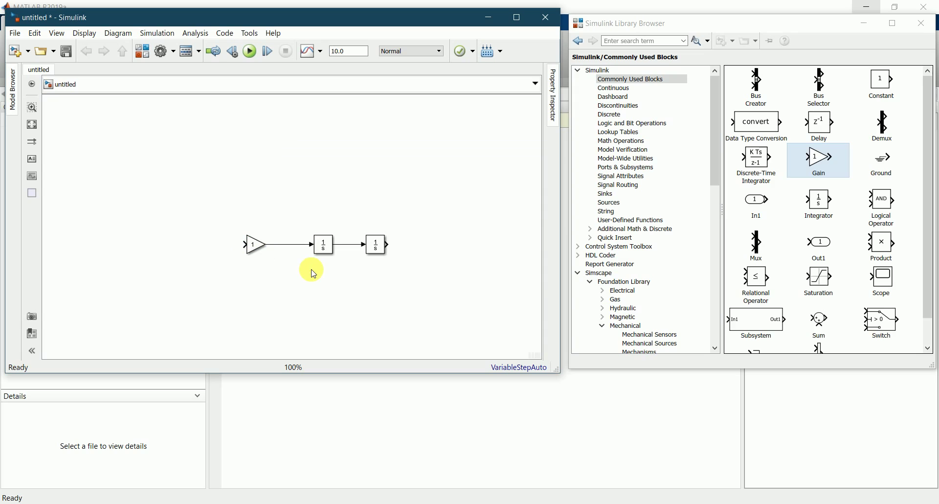
Add an Add block from the Math Operations library ahead of the Gain block
{"action": "scroll", "coordinate": [367, 276], "scroll_direction": "down", "scroll_amount": 2}
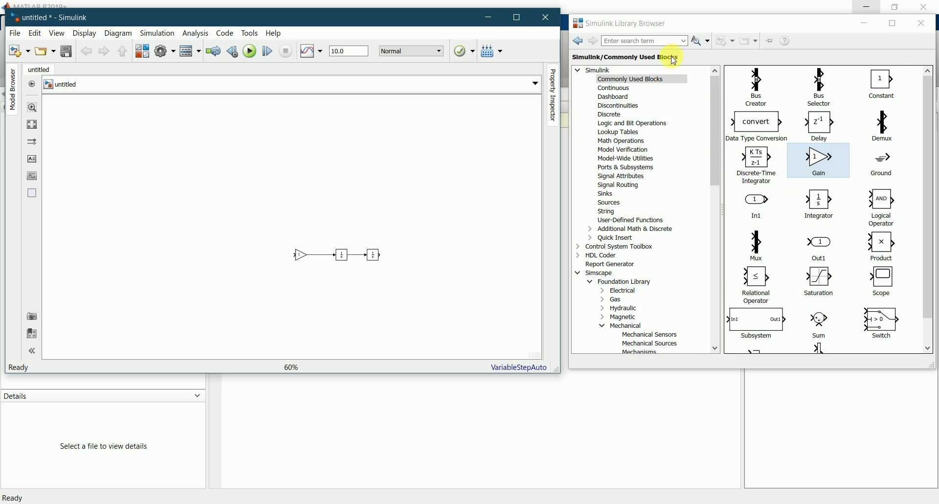
{"action": "left_click", "coordinate": [630, 145]}
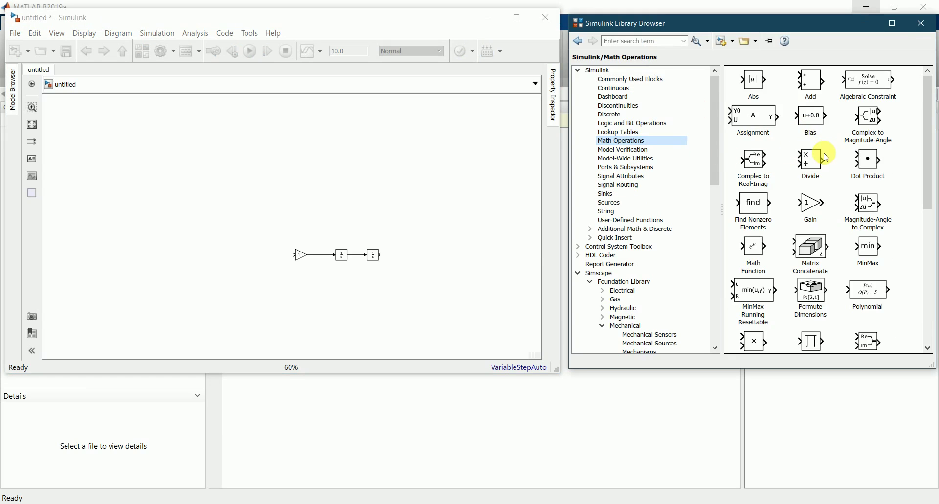
{"action": "left_click_drag", "start_coordinate": [810, 81], "coordinate": [249, 249]}
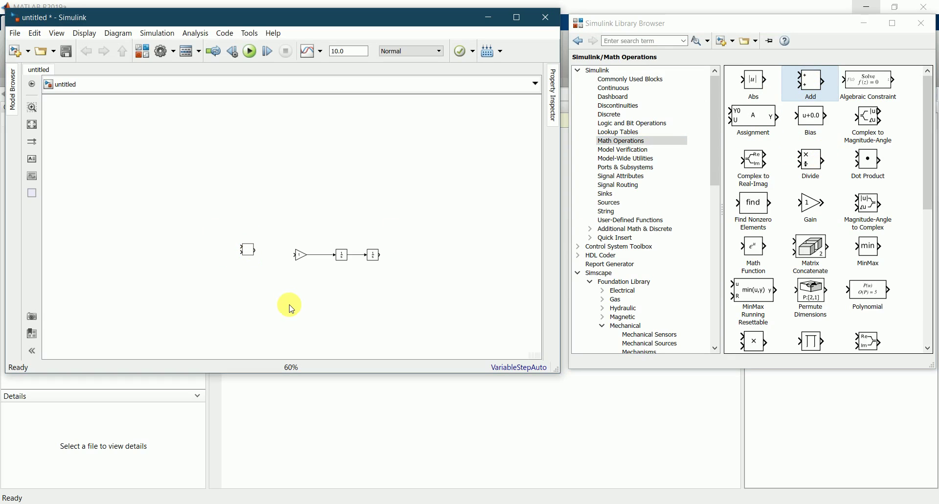
{"action": "left_click", "coordinate": [292, 309]}
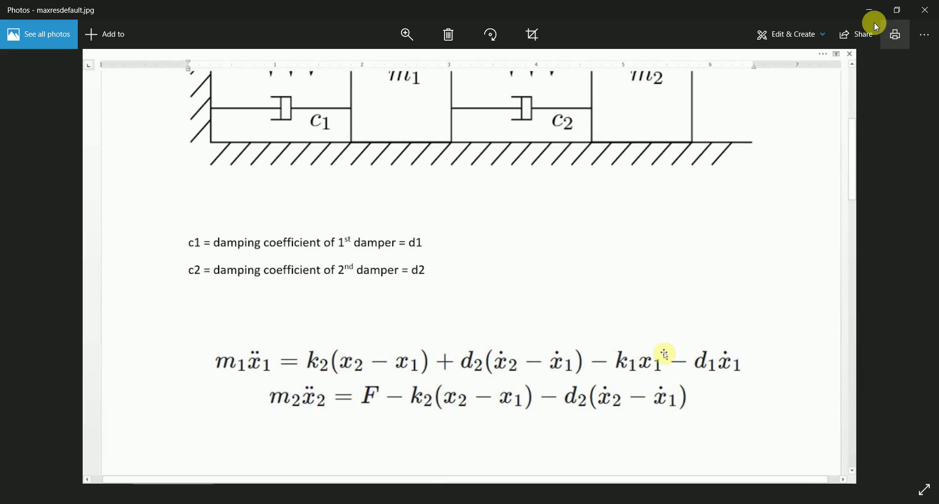
Set the Add block's list of signs to +-+-+ to give it five inputs
{"action": "left_click", "coordinate": [867, 8]}
{"action": "left_click", "coordinate": [248, 254]}
{"action": "double_click", "coordinate": [254, 254]}
{"action": "left_click", "coordinate": [306, 270]}
{"action": "double_click", "coordinate": [325, 270]}
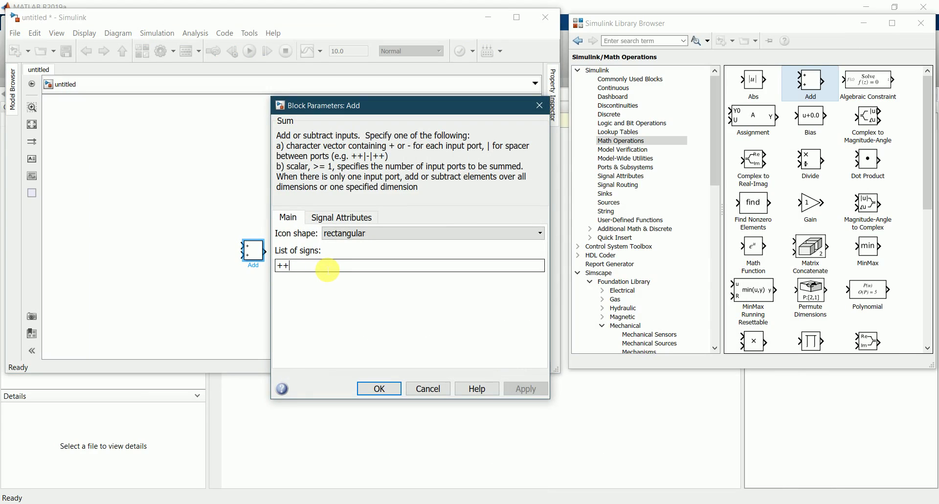
{"action": "left_click", "coordinate": [327, 269]}
{"action": "key", "text": "BackSpace"}
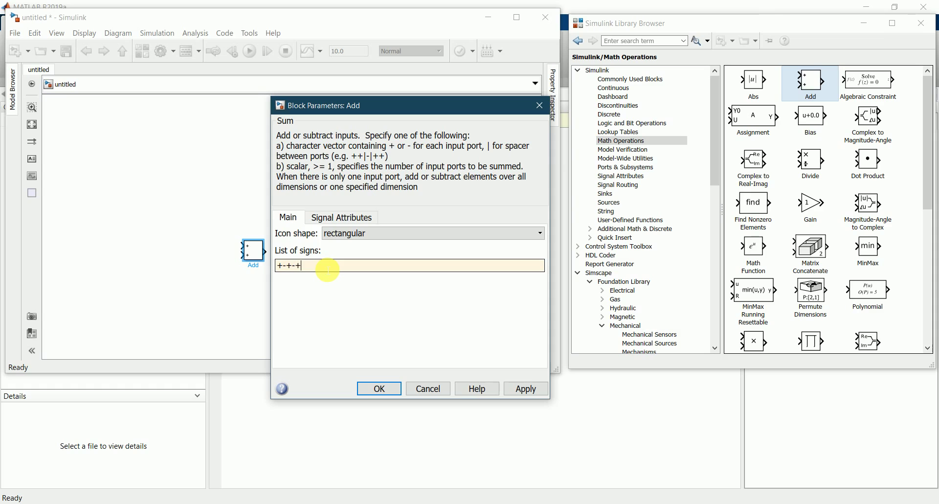
{"action": "left_click", "coordinate": [369, 388]}
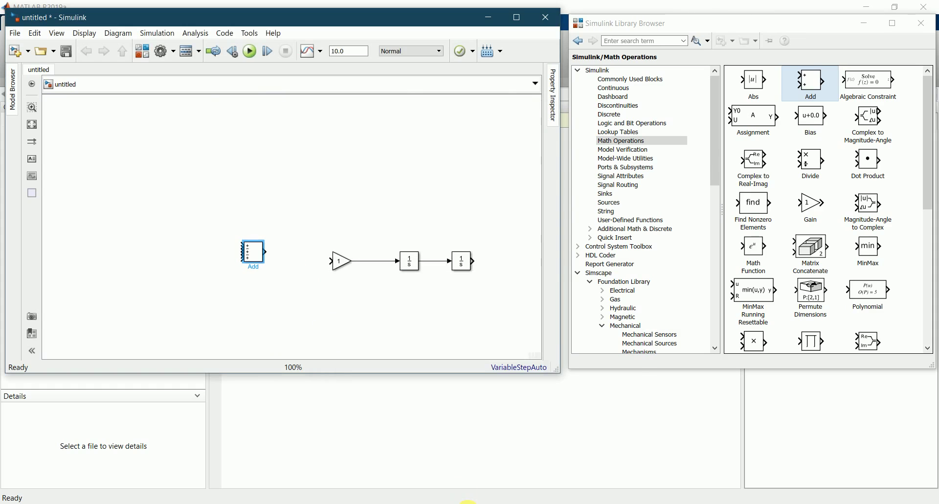
Stretch the Add block taller so its five input ports are spaced out, and connect its output to the Gain block
{"action": "left_click", "coordinate": [469, 494]}
{"action": "left_click_drag", "start_coordinate": [267, 266], "coordinate": [245, 291]}
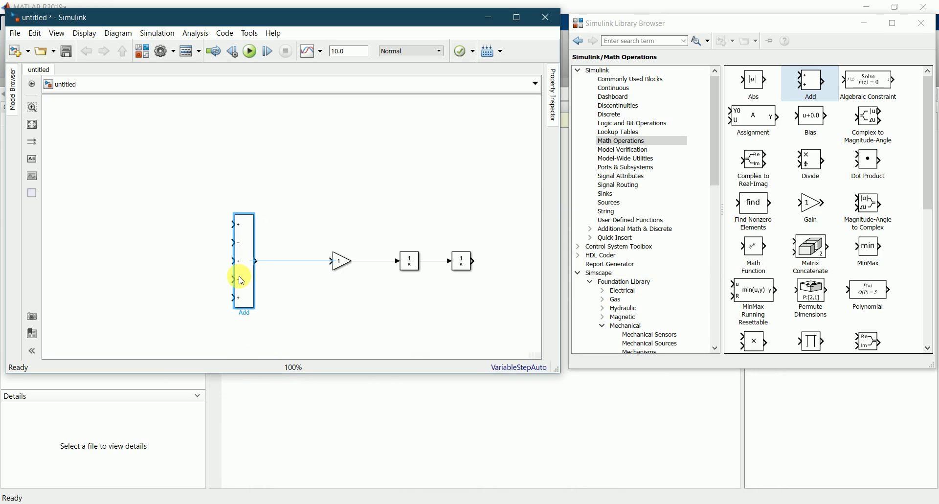
{"action": "left_click", "coordinate": [309, 311]}
{"action": "left_click_drag", "start_coordinate": [256, 261], "coordinate": [331, 262]}
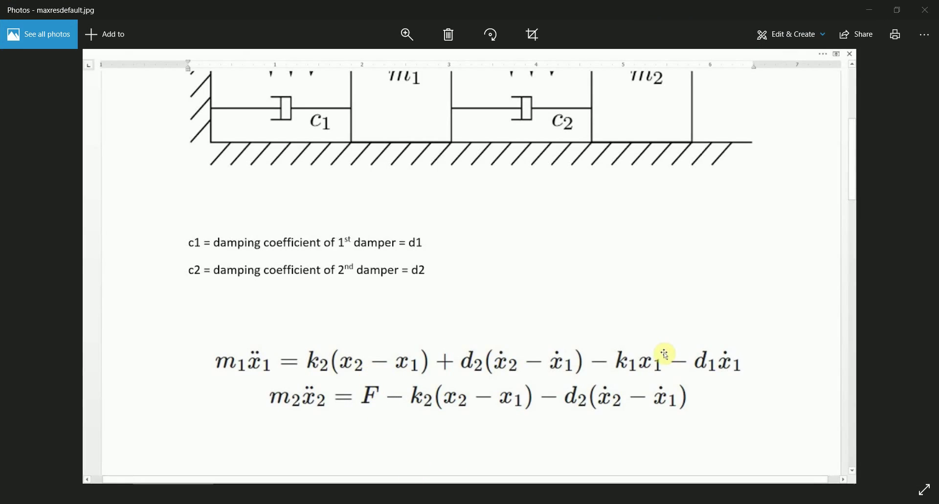
Add a Constant block from Commonly Used Blocks in front of the Add block's first plus input
{"action": "key", "text": "alt+F4"}
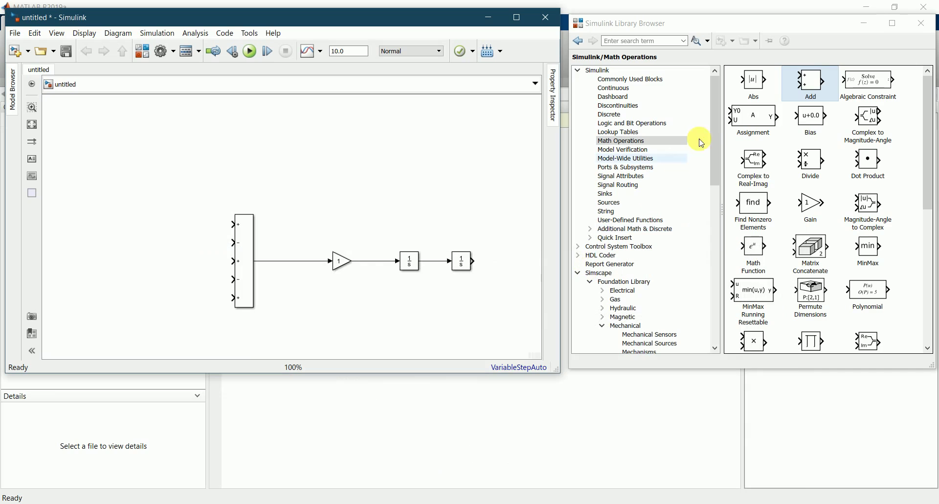
{"action": "left_click", "coordinate": [641, 80]}
{"action": "left_click_drag", "start_coordinate": [880, 83], "coordinate": [155, 222]}
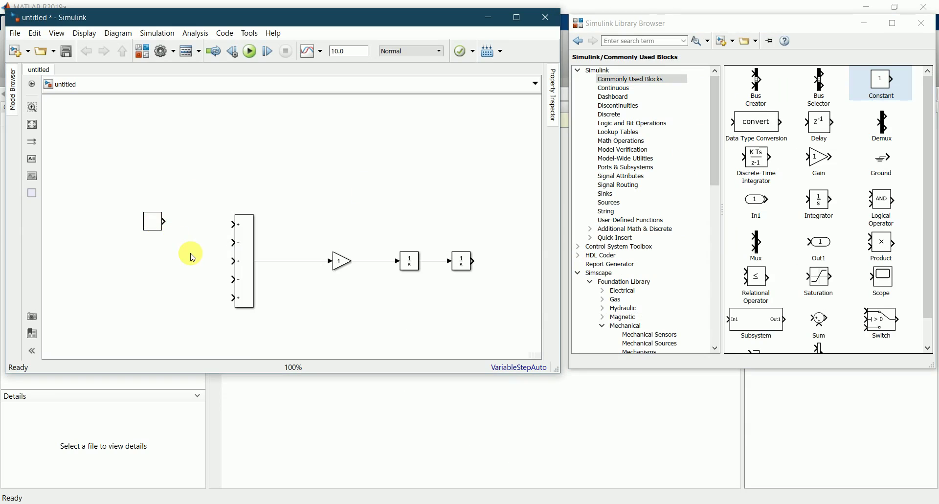
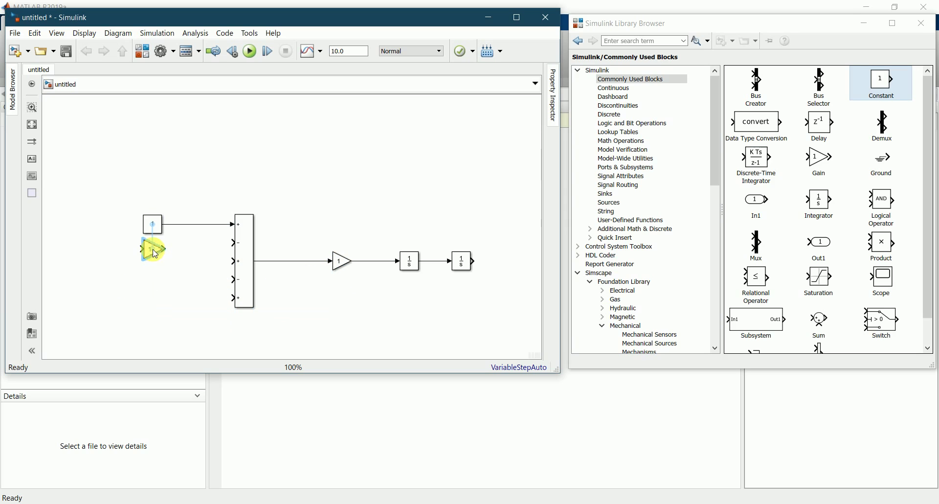
Stretch the Add block taller to widen the spacing between its five input ports
{"action": "left_click", "coordinate": [243, 296]}
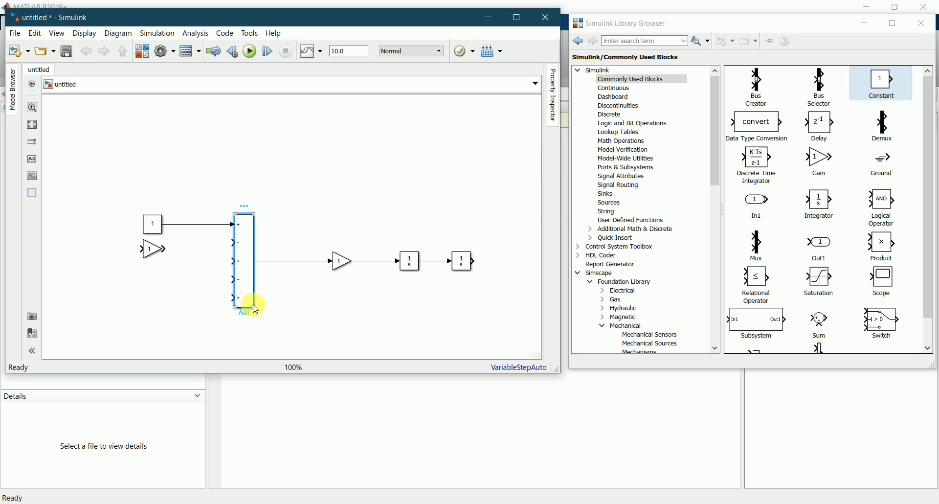
{"action": "left_click_drag", "start_coordinate": [255, 313], "coordinate": [254, 313]}
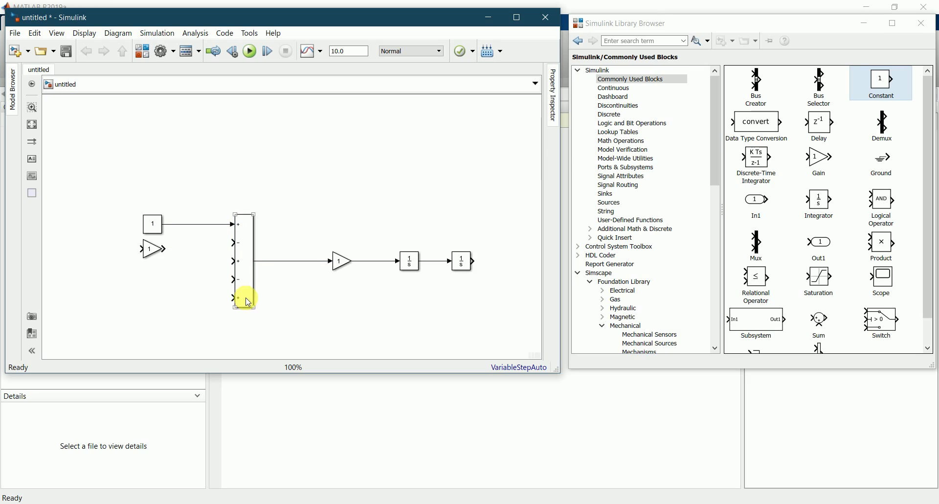
{"action": "left_click", "coordinate": [254, 310]}
{"action": "mouse_move", "coordinate": [258, 312]}
{"action": "left_mouse_down"}
{"action": "mouse_move", "coordinate": [256, 335]}
{"action": "mouse_move", "coordinate": [245, 320]}
{"action": "left_mouse_up"}
{"action": "left_click", "coordinate": [287, 300]}
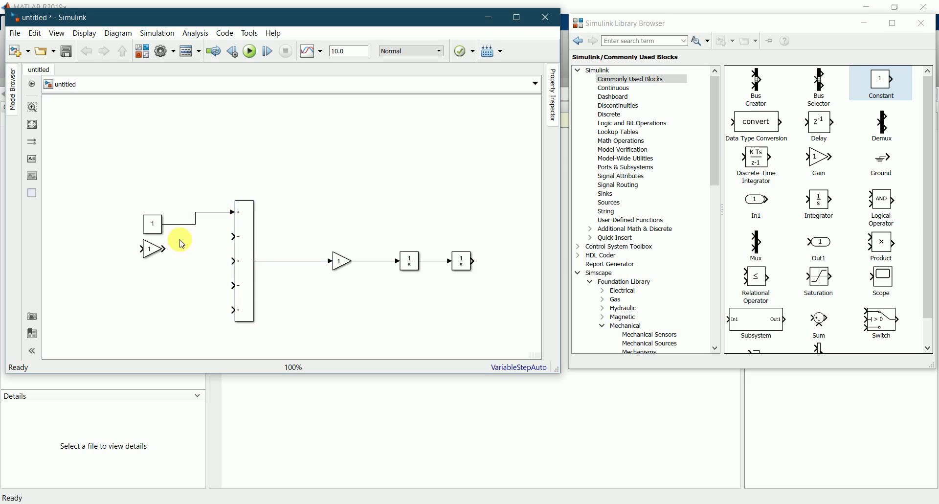
Align the Constant block and the Gain block below it with the Add block's first two inputs, and connect the Gain to the minus input
{"action": "left_click", "coordinate": [155, 223]}
{"action": "left_click_drag", "start_coordinate": [155, 223], "coordinate": [156, 214]}
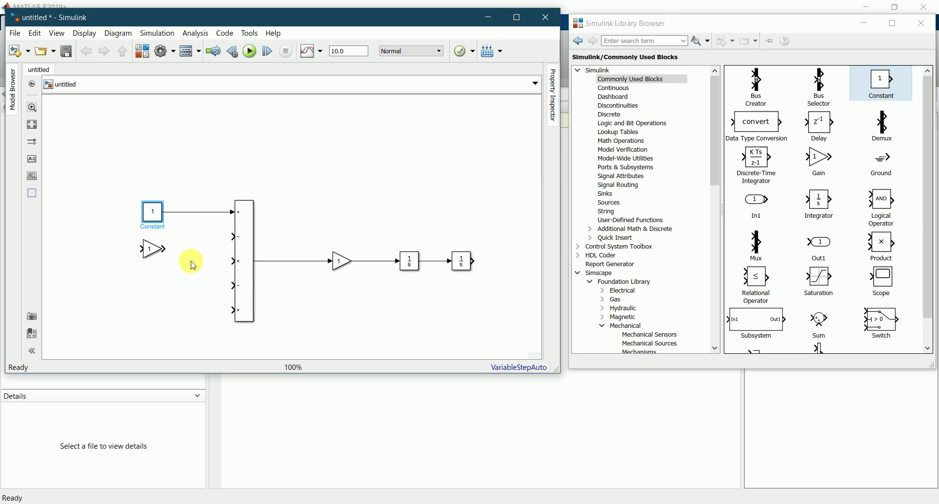
{"action": "left_click", "coordinate": [154, 247]}
{"action": "left_click_drag", "start_coordinate": [156, 248], "coordinate": [157, 242]}
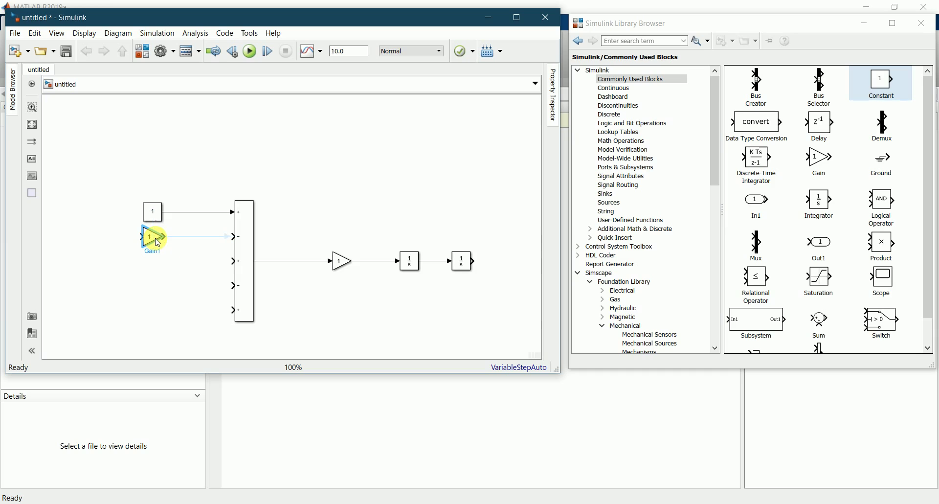
{"action": "left_click", "coordinate": [203, 237]}
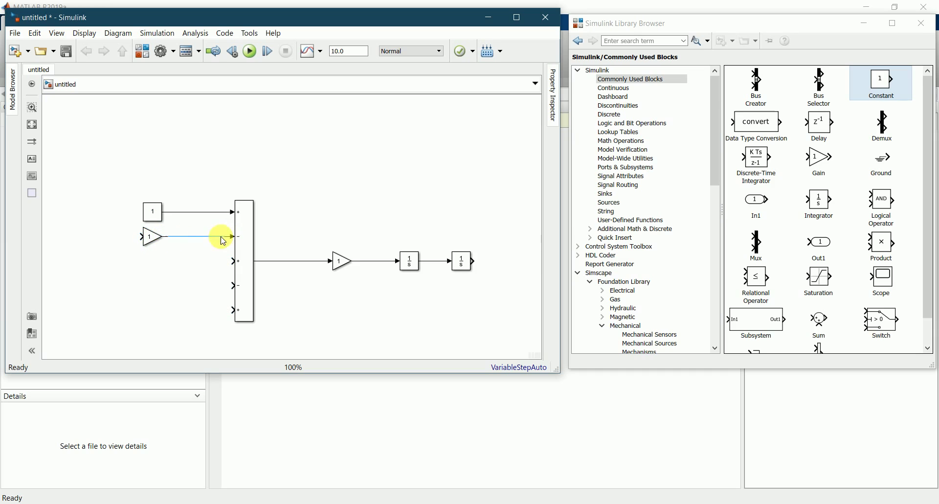
Copy the input Gain block three times below itself and connect the copies to the Add block's three remaining inputs
{"action": "left_click", "coordinate": [153, 240]}
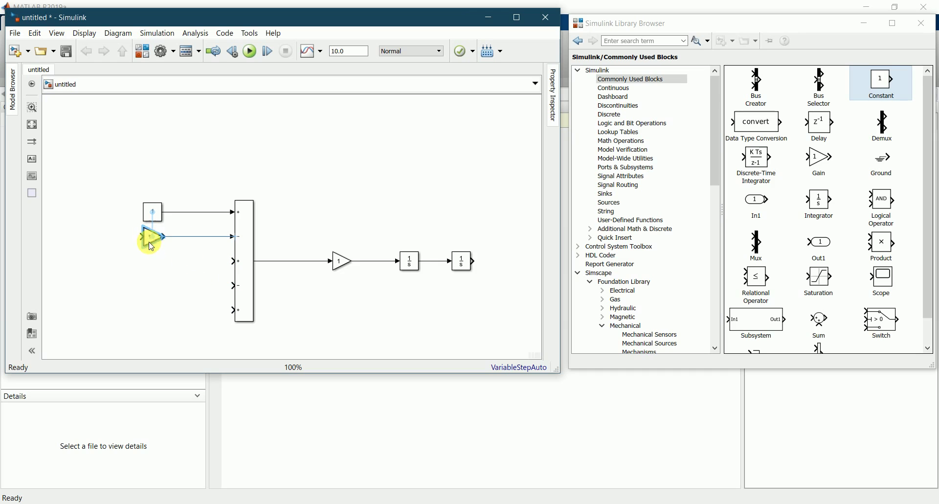
{"action": "left_click_drag", "start_coordinate": [151, 237], "coordinate": [152, 313]}
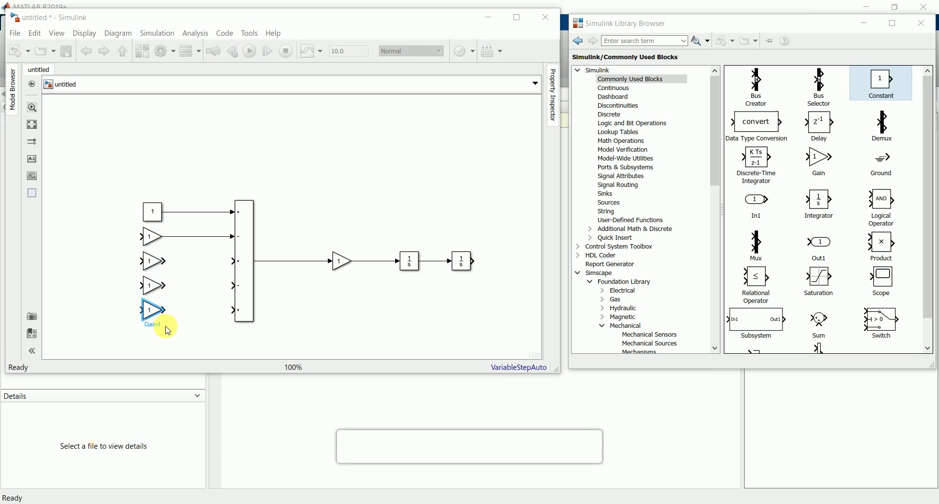
{"action": "left_click_drag", "start_coordinate": [164, 260], "coordinate": [232, 260]}
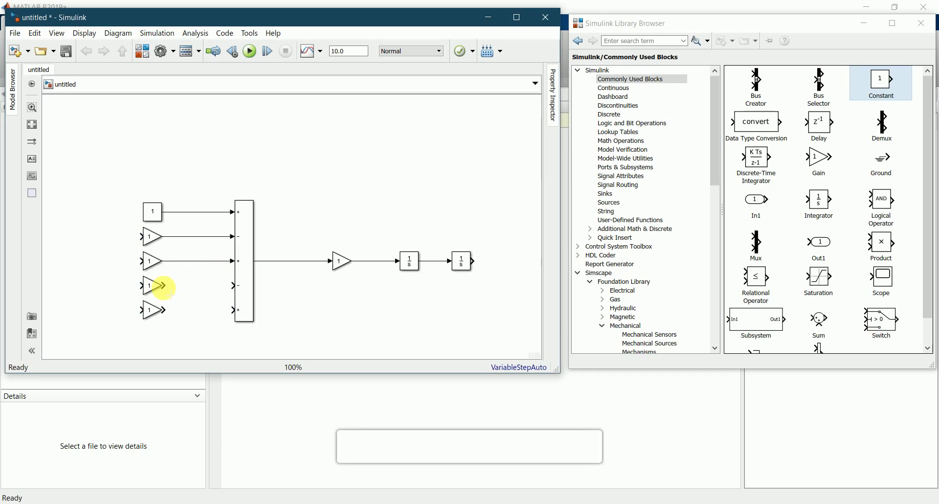
{"action": "left_click_drag", "start_coordinate": [163, 286], "coordinate": [233, 292]}
{"action": "left_click_drag", "start_coordinate": [163, 310], "coordinate": [233, 309]}
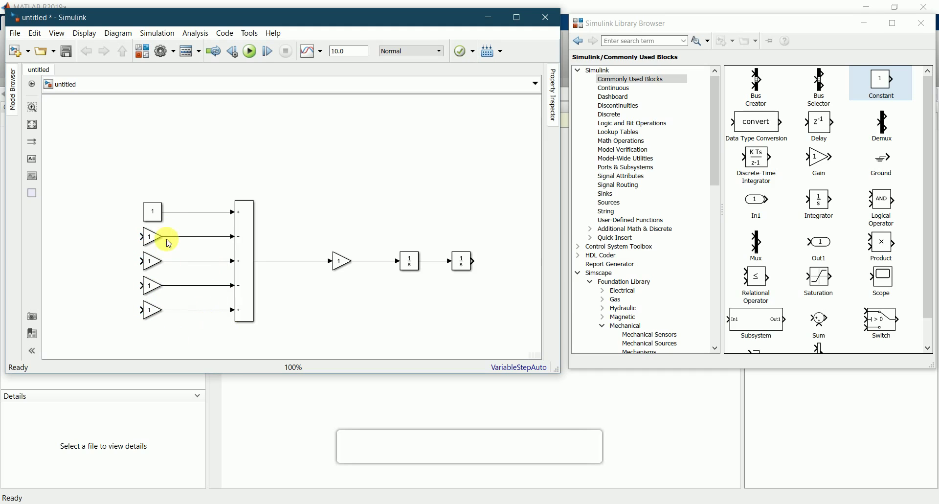
Inspect the block parameters of the Constant block and of the Gain block feeding the Add block's first minus input
{"action": "double_click", "coordinate": [153, 212]}
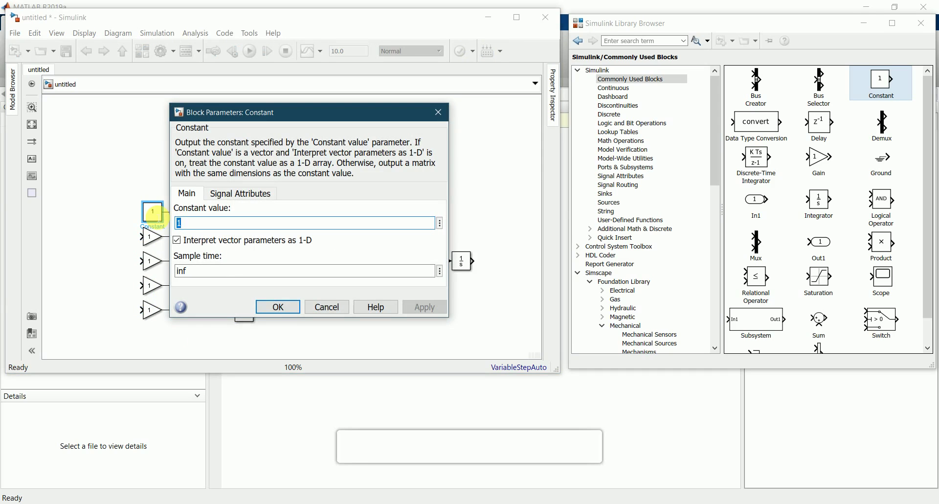
{"action": "left_click", "coordinate": [278, 306]}
{"action": "double_click", "coordinate": [155, 224]}
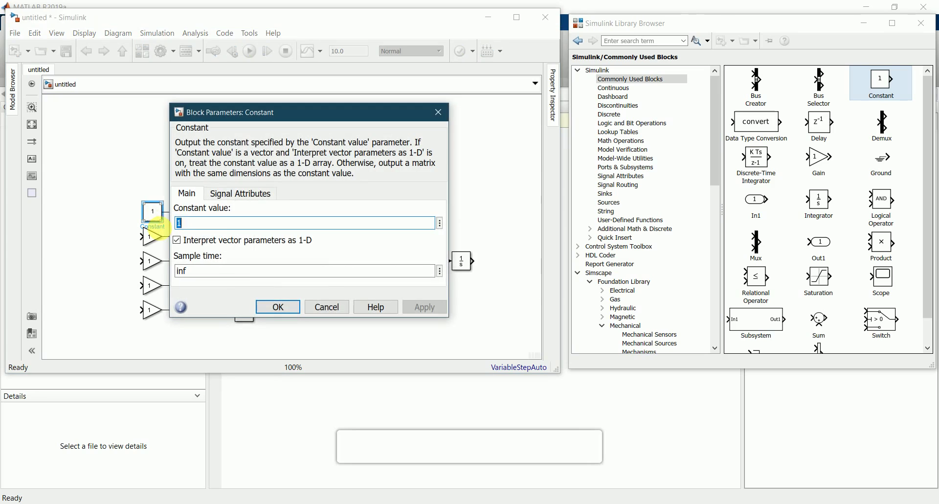
{"action": "left_click", "coordinate": [278, 307]}
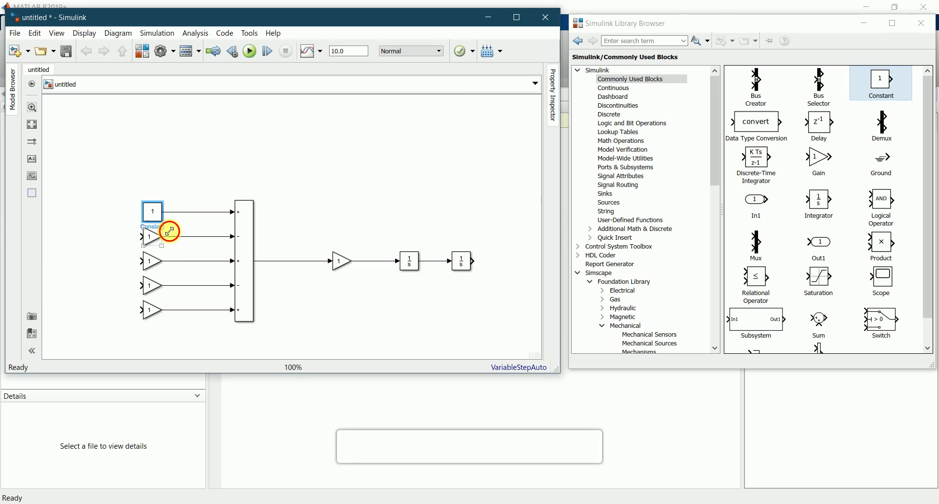
{"action": "left_click", "coordinate": [170, 231]}
{"action": "double_click", "coordinate": [147, 241]}
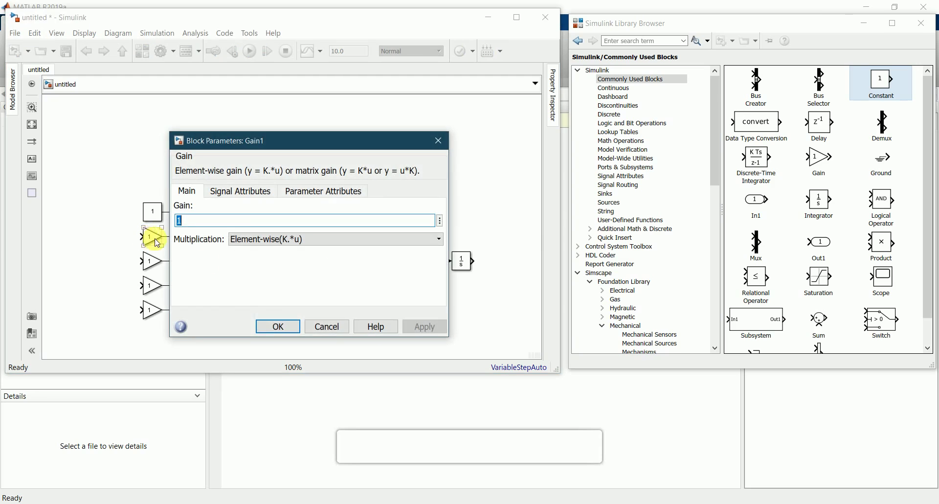
{"action": "left_click", "coordinate": [274, 324]}
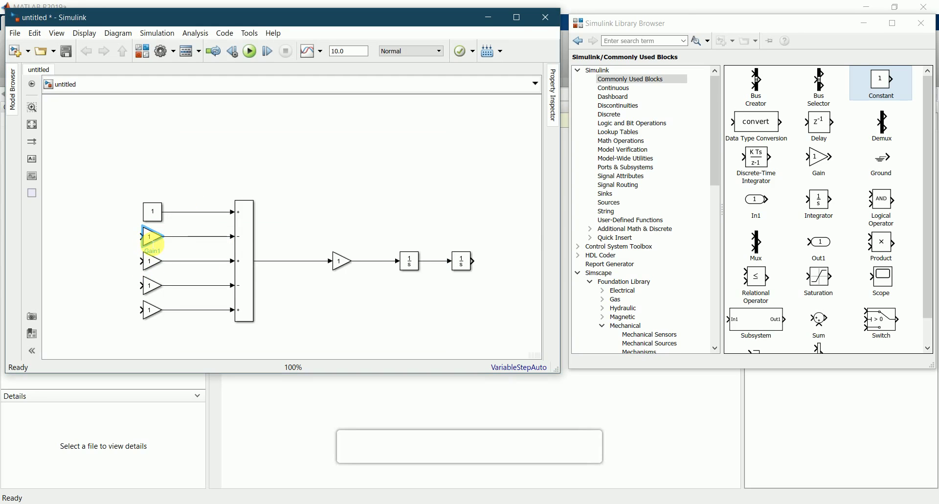
{"action": "double_click", "coordinate": [151, 240]}
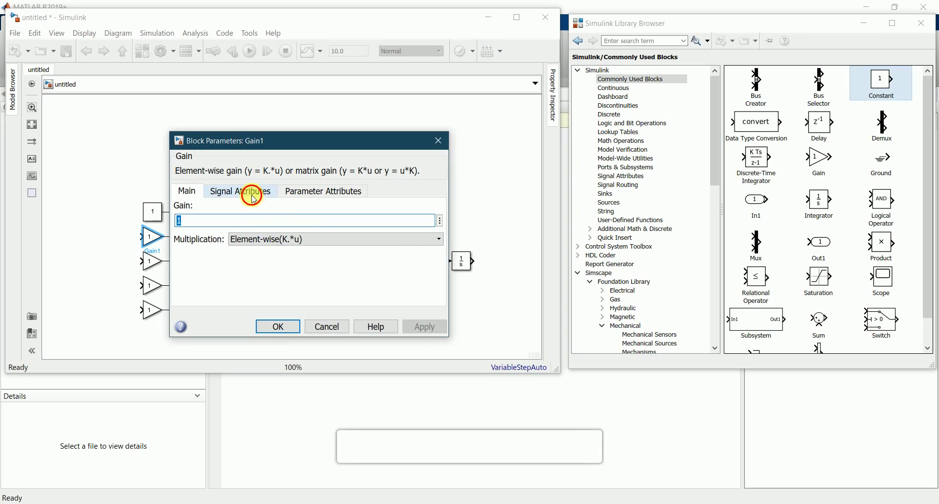
{"action": "left_click", "coordinate": [252, 198]}
{"action": "left_click", "coordinate": [188, 191]}
{"action": "left_click", "coordinate": [274, 325]}
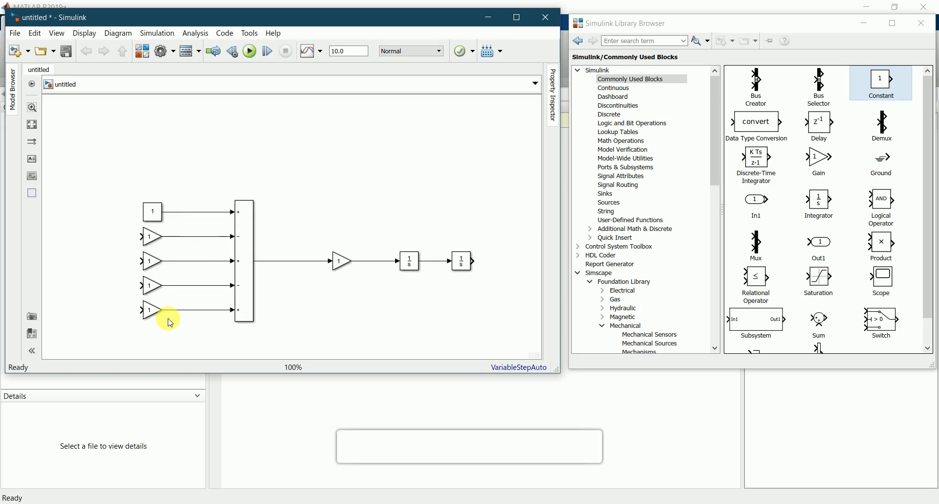
Compare the Add block's input blocks with the equations of motion in the maxresdefault.jpg image in Photos, and return to the Simulink model
{"action": "left_click", "coordinate": [154, 215]}
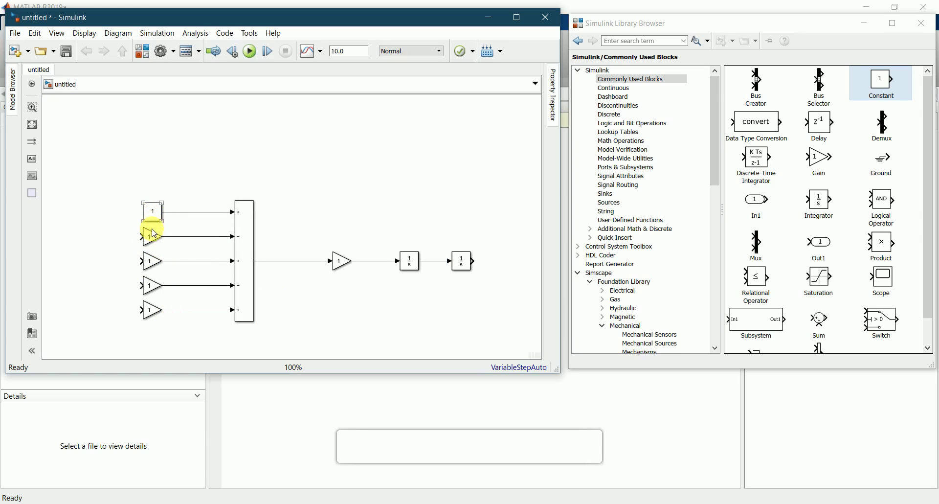
{"action": "left_click", "coordinate": [153, 238]}
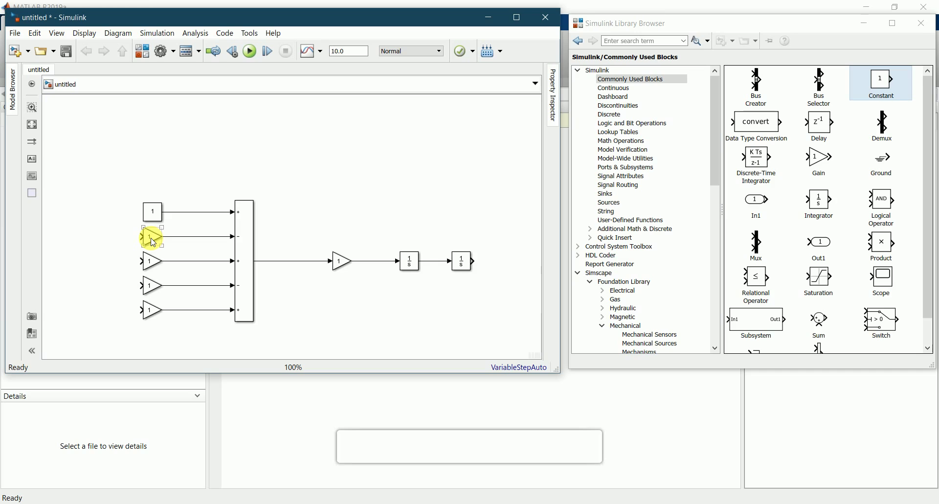
{"action": "left_click", "coordinate": [152, 260]}
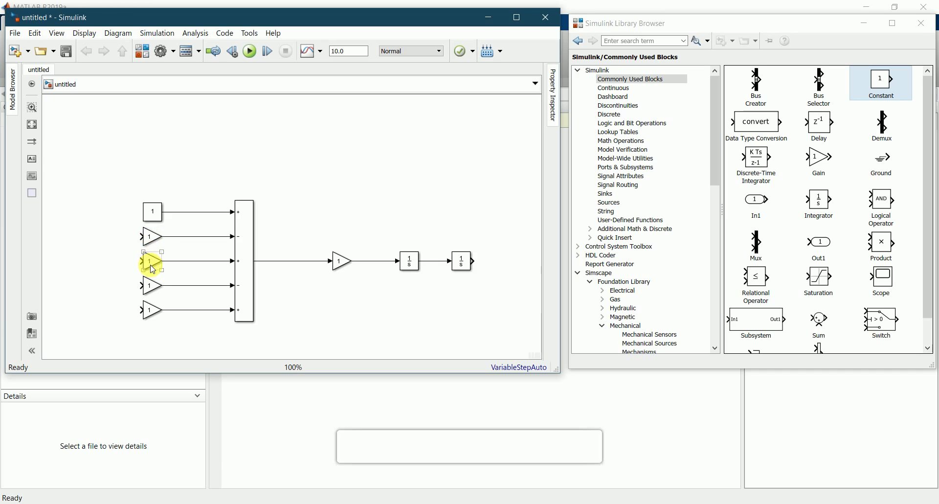
{"action": "left_click", "coordinate": [150, 296]}
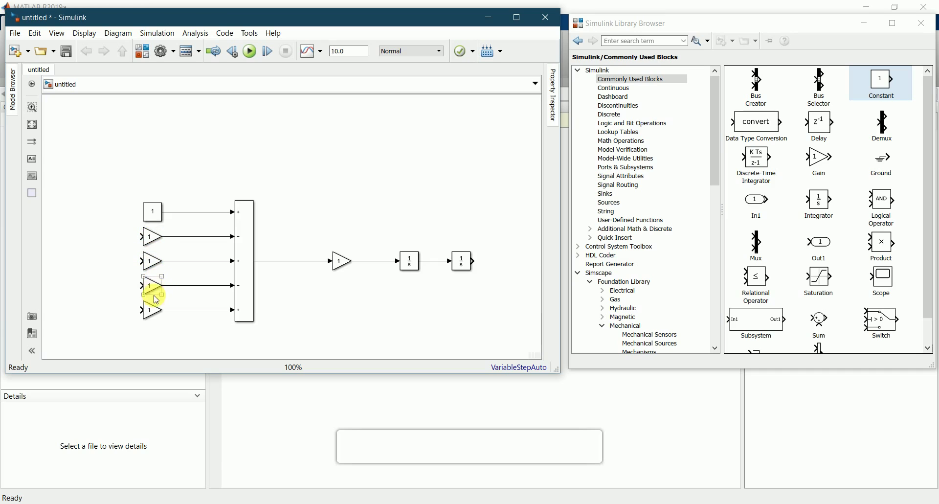
{"action": "left_click", "coordinate": [421, 498]}
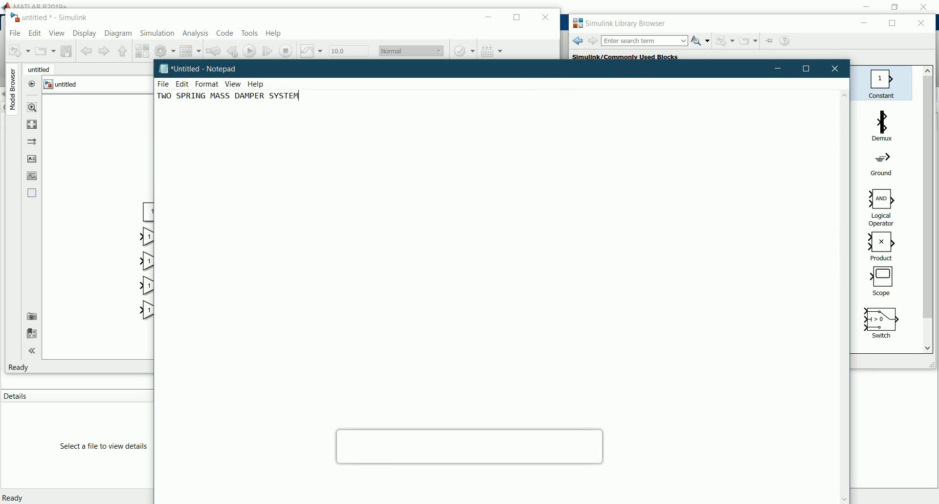
{"action": "left_click", "coordinate": [783, 69]}
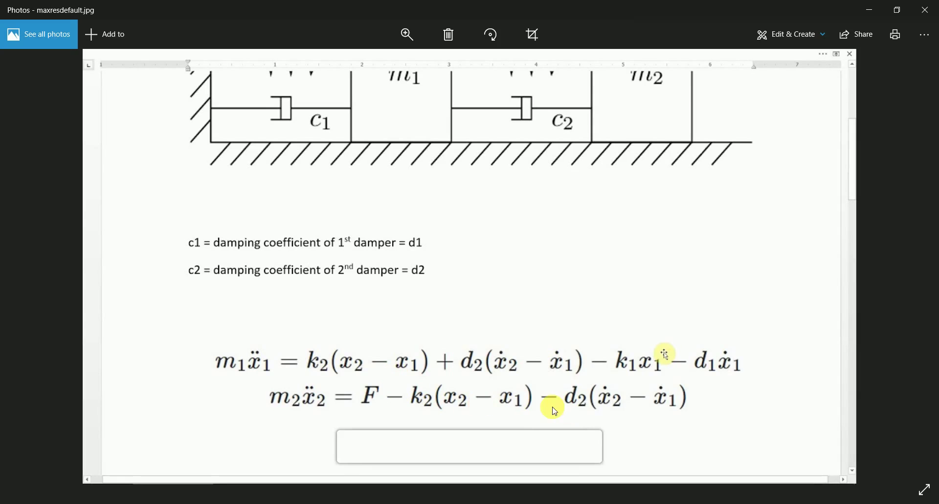
{"action": "left_click", "coordinate": [869, 9]}
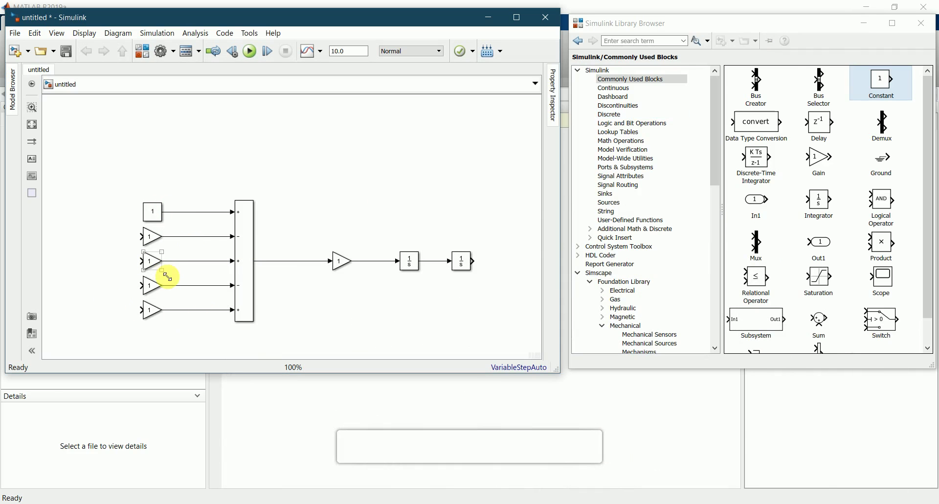
{"action": "left_click", "coordinate": [161, 278]}
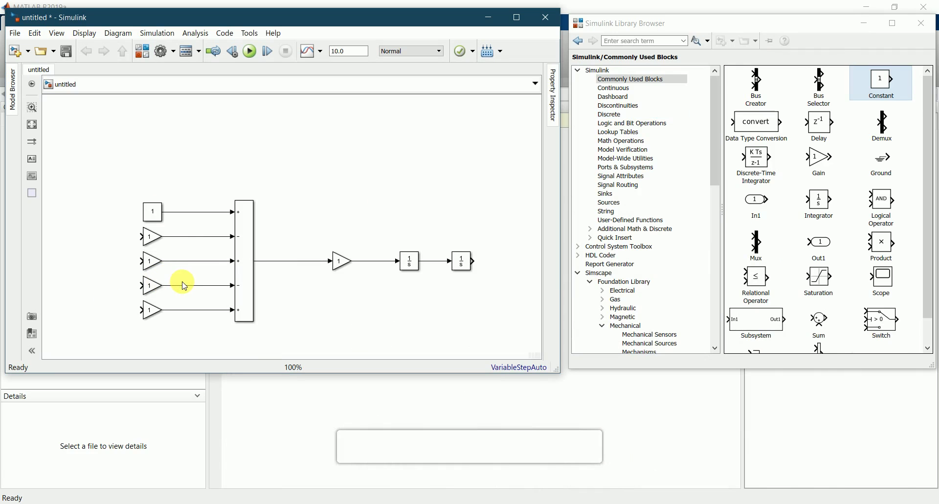
Set the Constant block's constant value to 10
{"action": "double_click", "coordinate": [156, 216]}
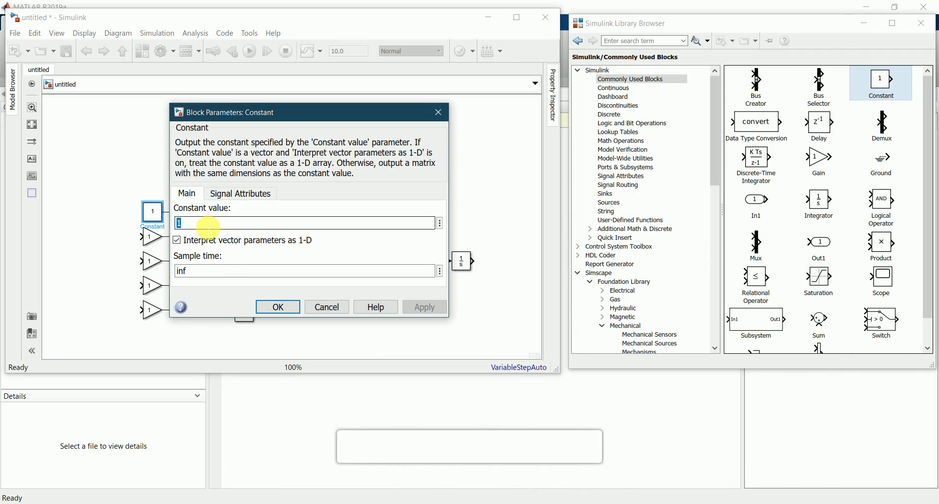
{"action": "type", "text": "1"}
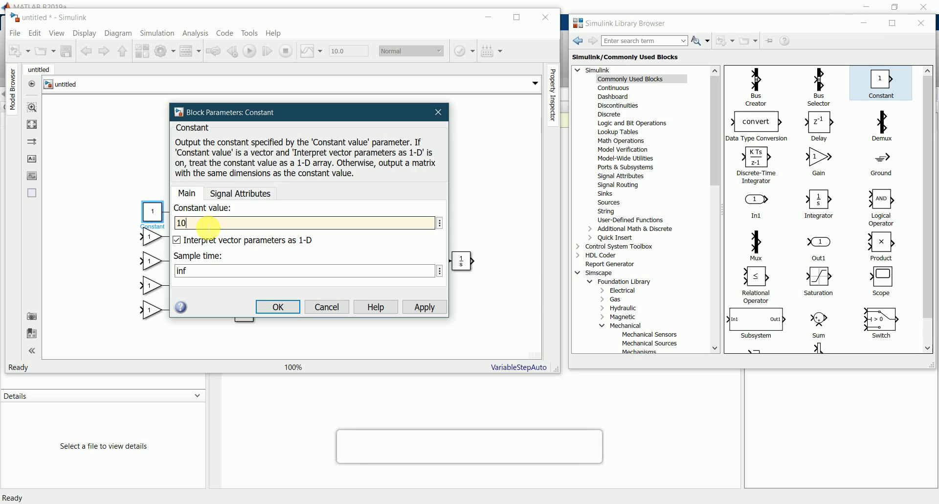
{"action": "left_click", "coordinate": [282, 307]}
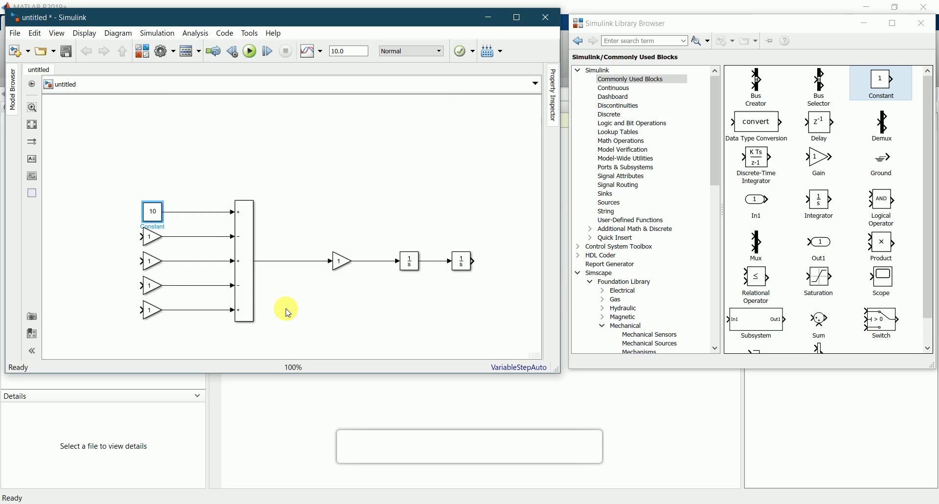
{"action": "left_click", "coordinate": [319, 339]}
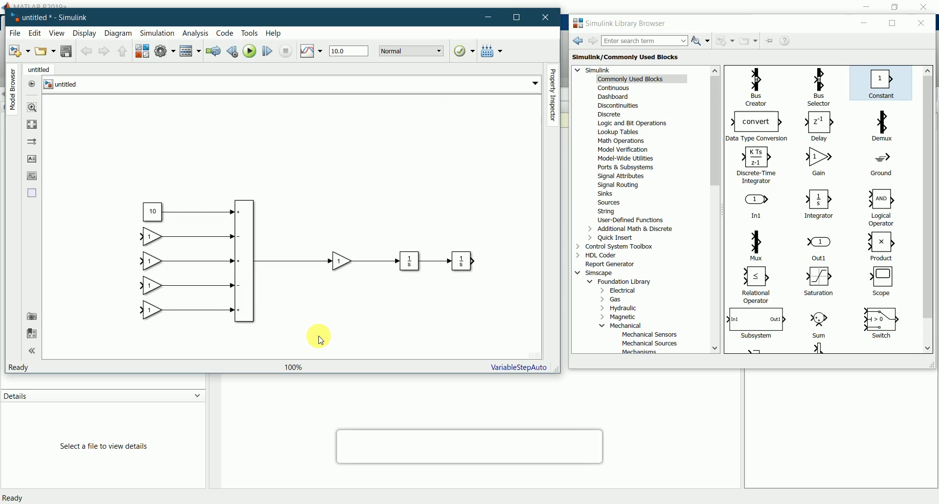
Set the gain of the Gain block feeding the Add block's first minus input to 5
{"action": "left_click", "coordinate": [152, 239]}
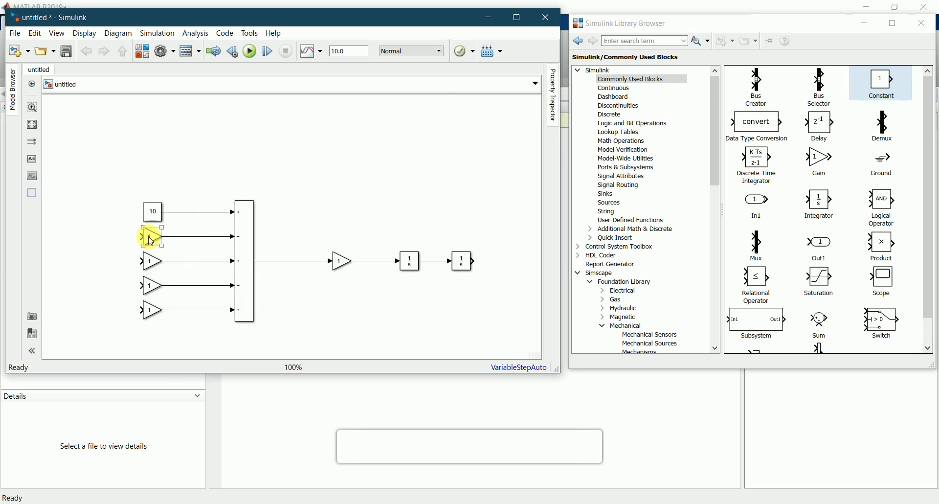
{"action": "double_click", "coordinate": [152, 238]}
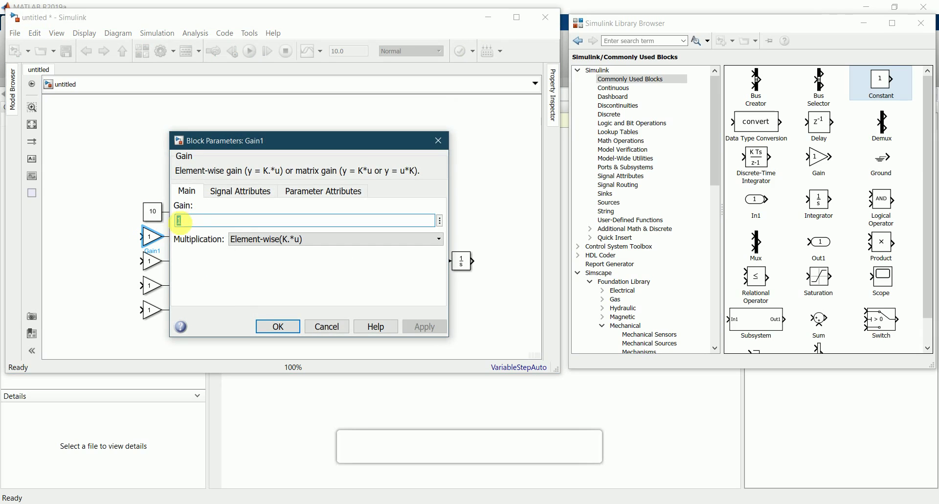
{"action": "type", "text": "5"}
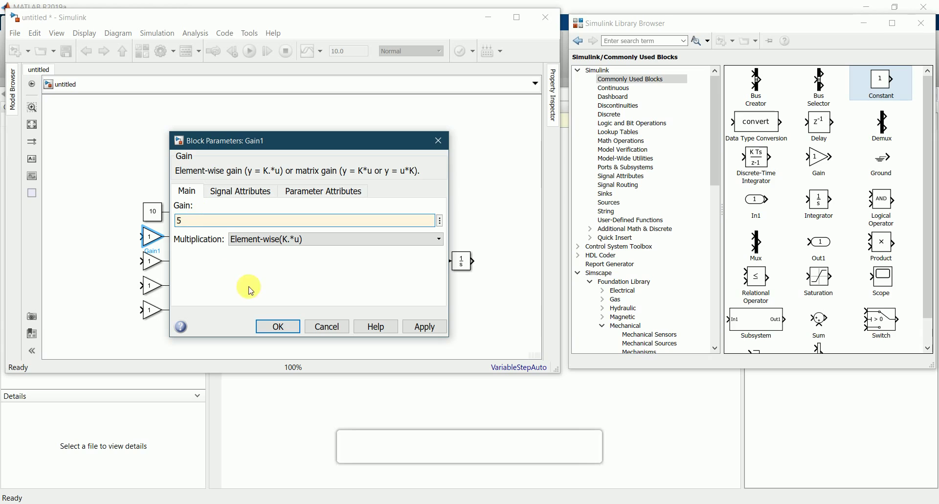
{"action": "left_click", "coordinate": [281, 324]}
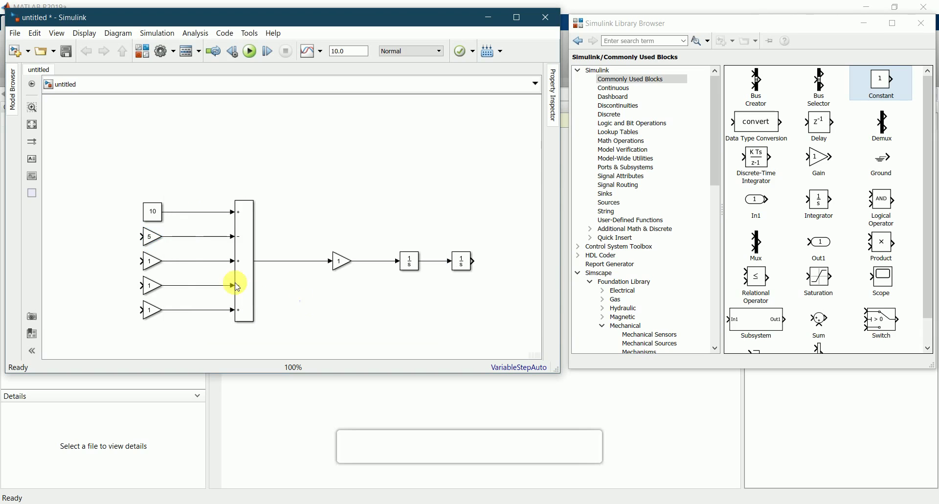
Set the gain of the Gain block feeding the Add block's second plus input to 5
{"action": "left_click", "coordinate": [151, 270]}
{"action": "double_click", "coordinate": [151, 270]}
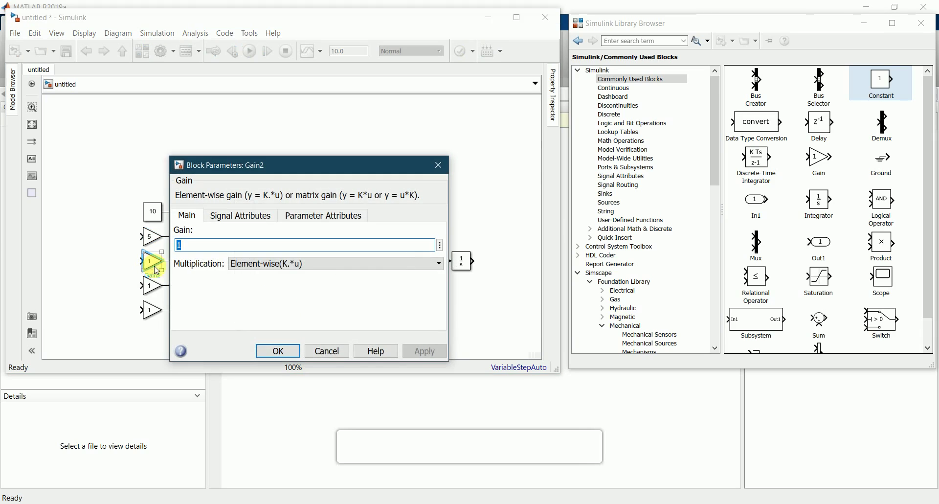
{"action": "type", "text": "5"}
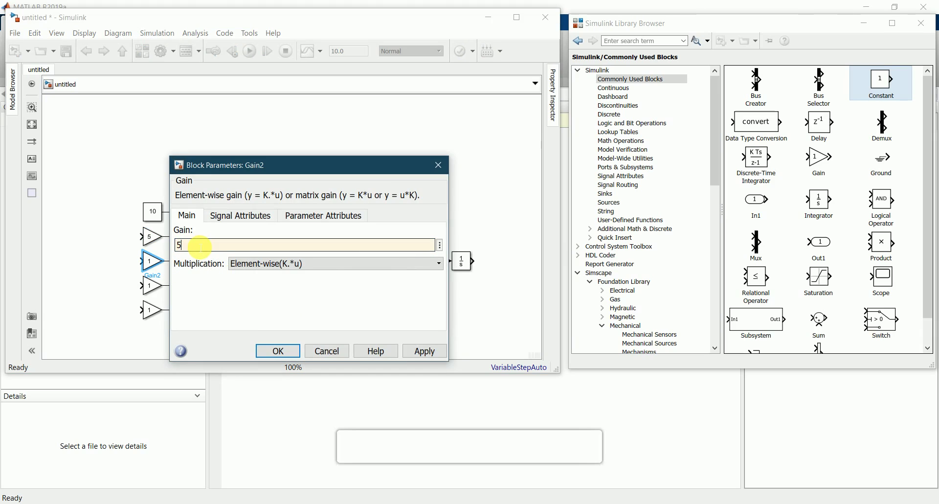
{"action": "key", "text": "Return"}
Set the gain of the Gain block feeding the Add block's second minus input to 10
{"action": "left_click", "coordinate": [148, 294]}
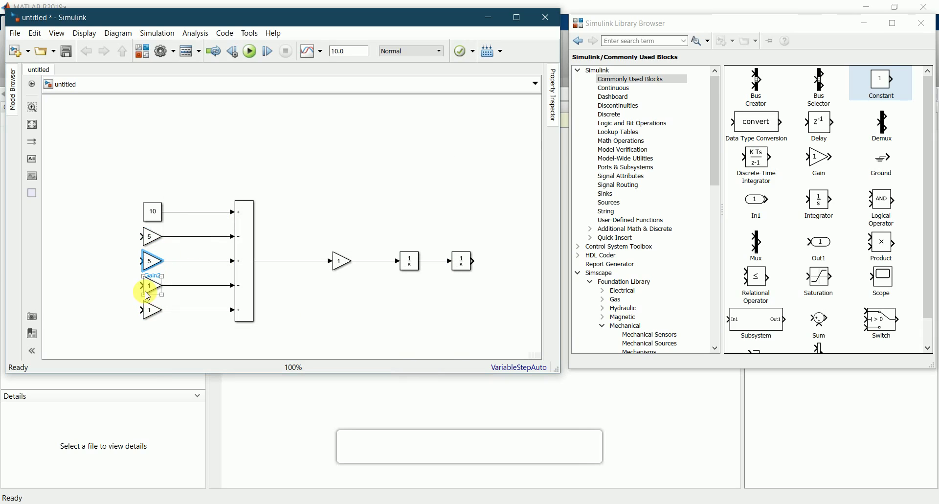
{"action": "double_click", "coordinate": [151, 292]}
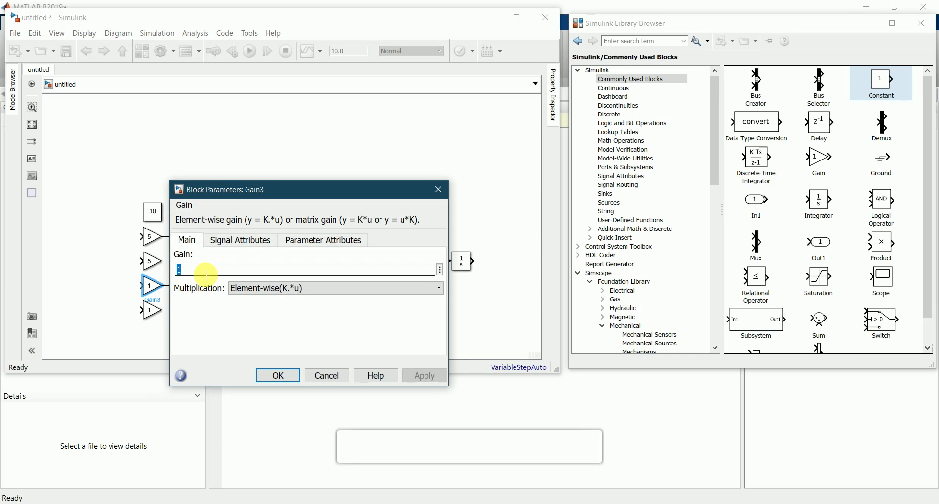
{"action": "type", "text": "10"}
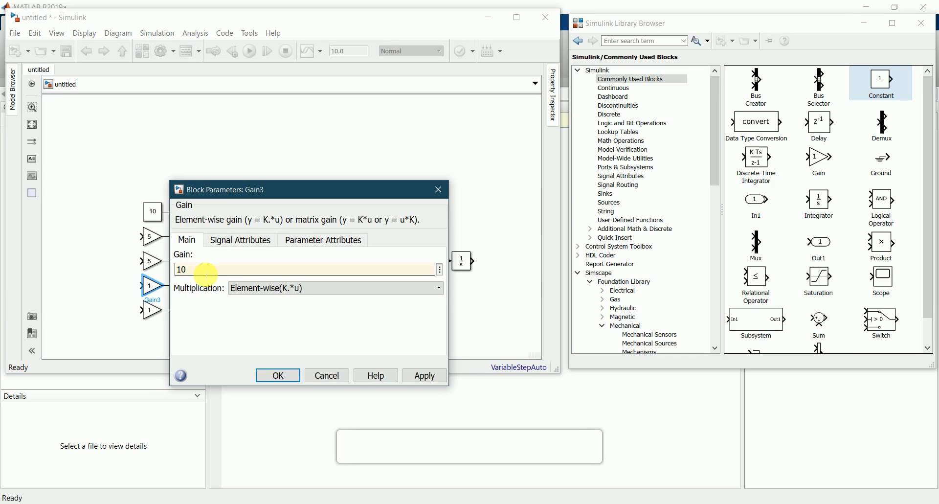
{"action": "left_click", "coordinate": [273, 374]}
Set the gain of the Gain block feeding the Add block's last plus input to 10
{"action": "left_click", "coordinate": [153, 312]}
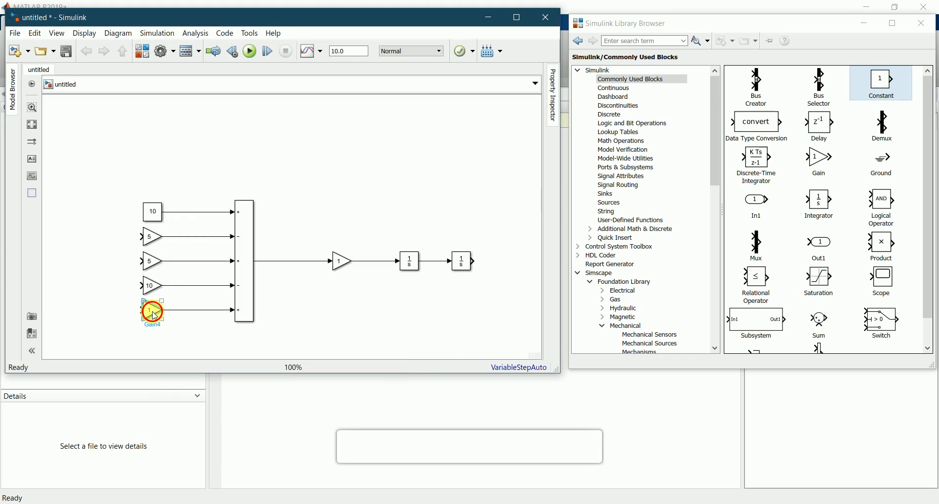
{"action": "double_click", "coordinate": [154, 313]}
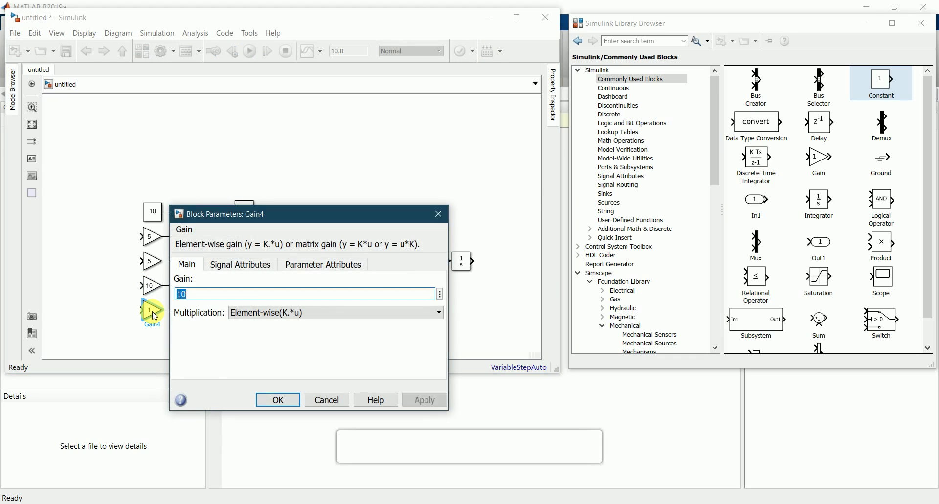
{"action": "key", "text": "Return"}
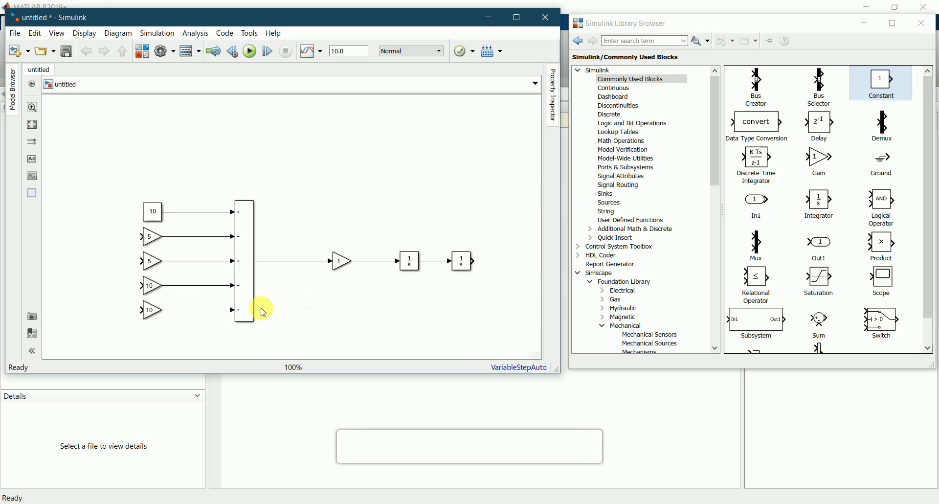
{"action": "left_click", "coordinate": [164, 223]}
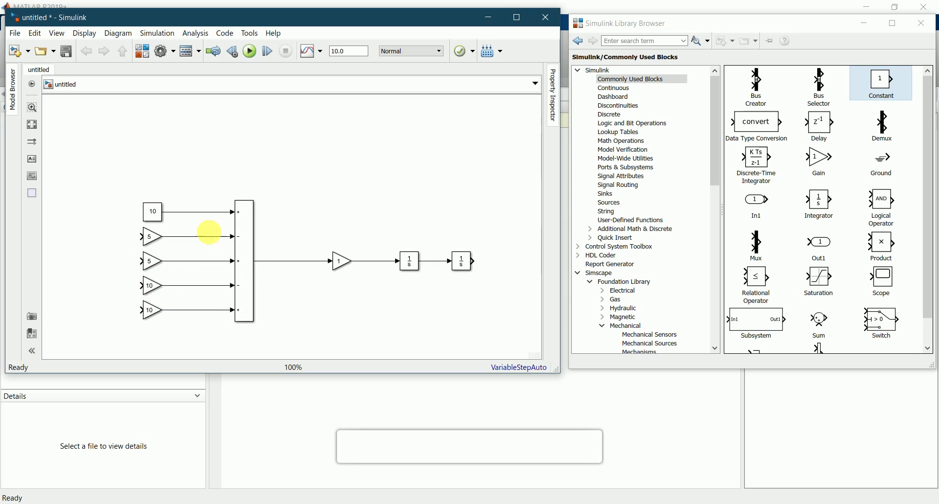
{"action": "left_click", "coordinate": [176, 230]}
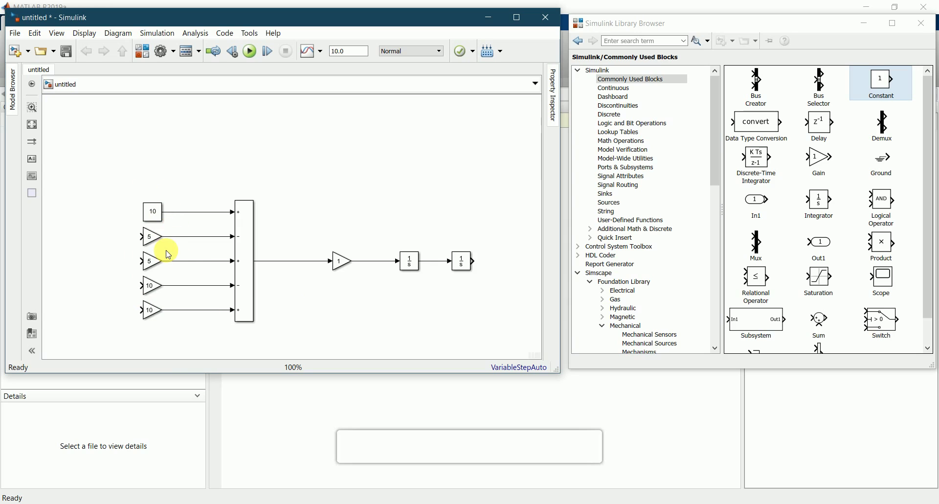
Place a copy of the two connected Integrator blocks directly above the originals, leaving room for a second diagram branch
{"action": "scroll", "coordinate": [186, 266], "scroll_direction": "down", "scroll_amount": 3}
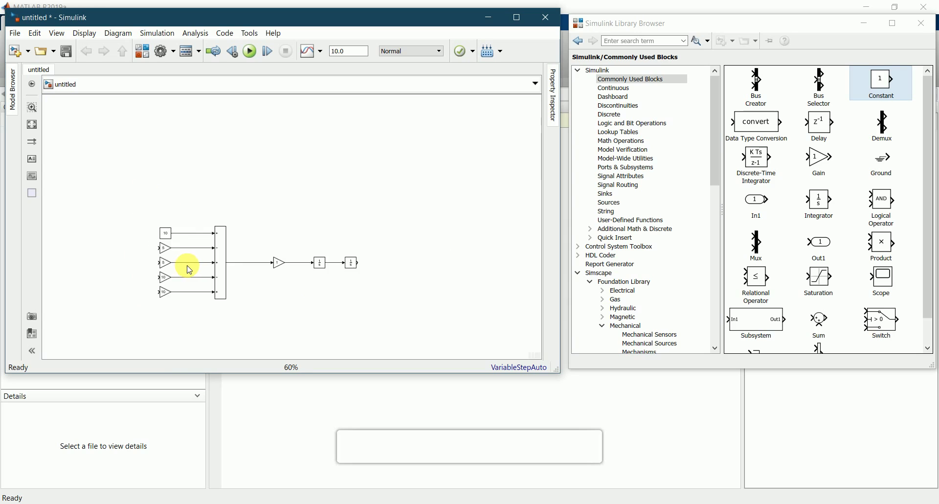
{"action": "scroll", "coordinate": [247, 289], "scroll_direction": "up", "scroll_amount": 2}
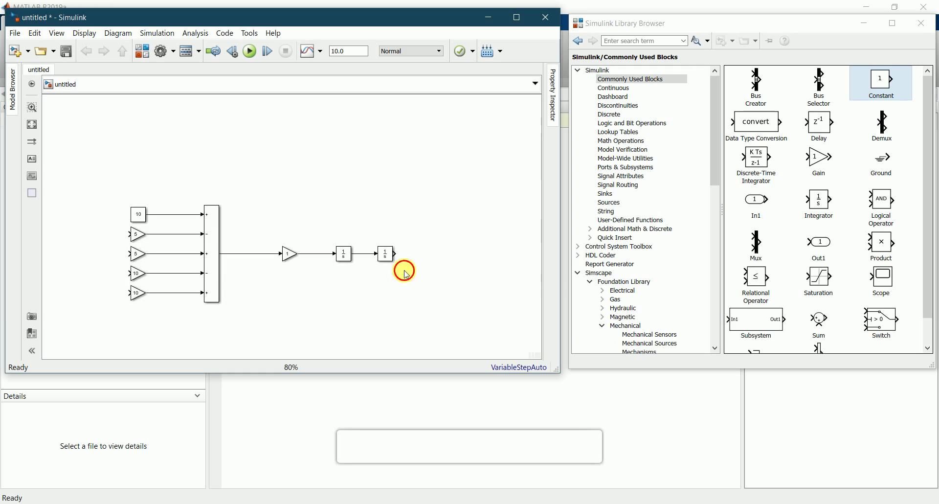
{"action": "left_click_drag", "start_coordinate": [404, 269], "coordinate": [332, 216]}
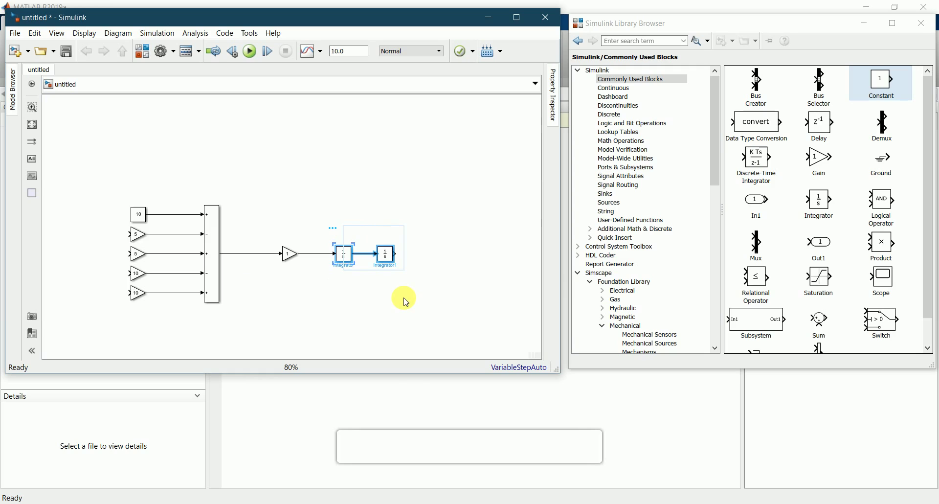
{"action": "left_click_drag", "start_coordinate": [385, 254], "coordinate": [388, 120]}
{"action": "left_click", "coordinate": [431, 197]}
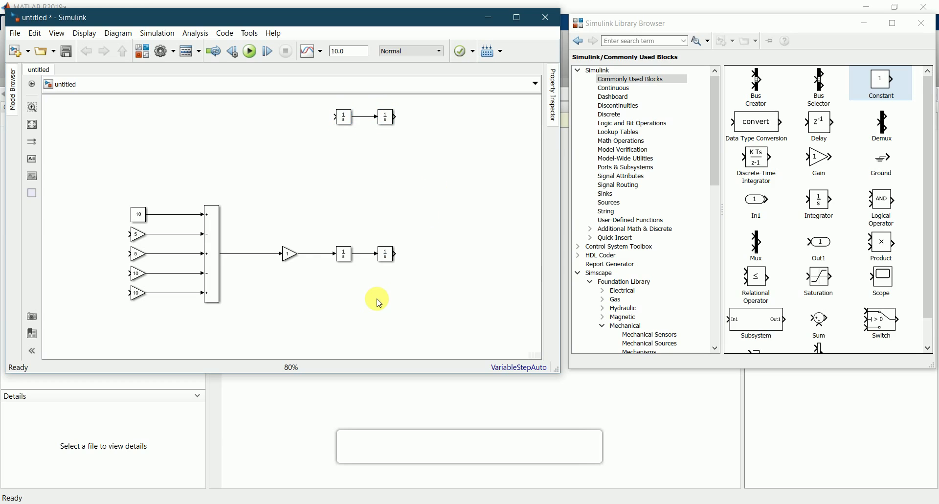
Place a copy of the Gain block that follows the Add block before the upper Integrator pair and connect it to the first Integrator
{"action": "scroll", "coordinate": [378, 301], "scroll_direction": "up", "scroll_amount": 3}
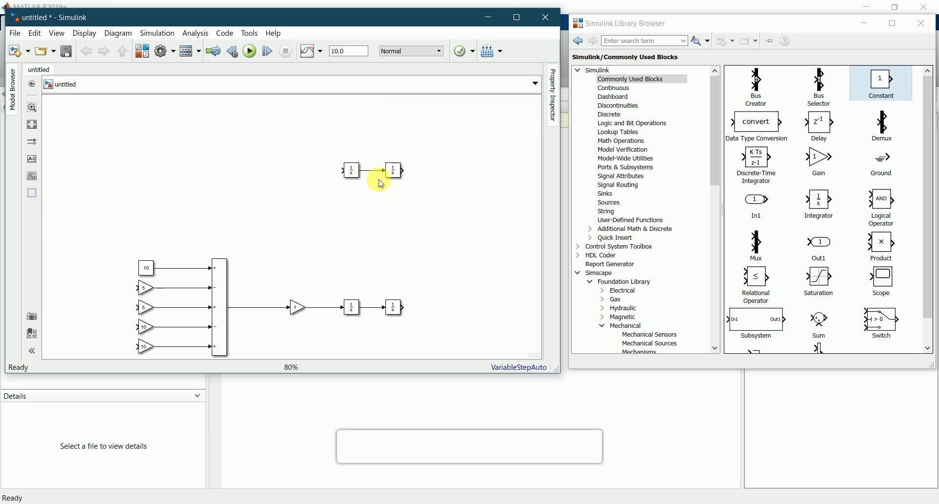
{"action": "left_click", "coordinate": [296, 314]}
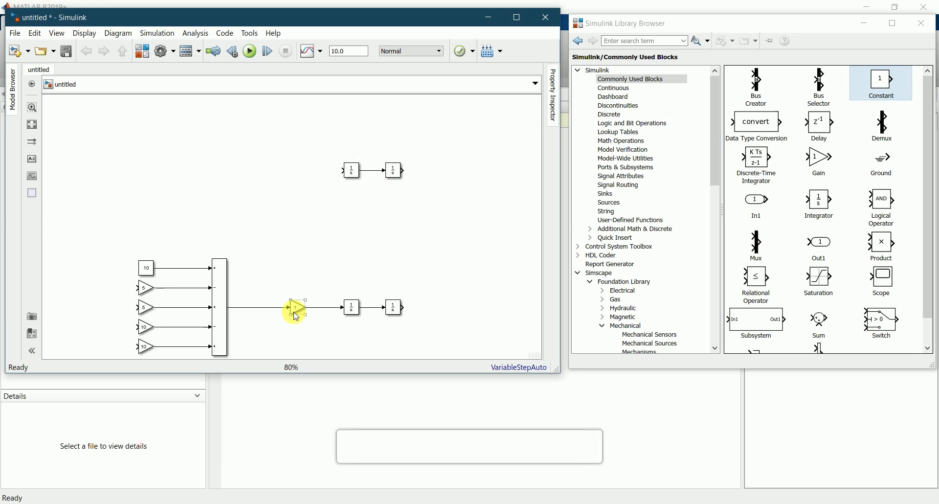
{"action": "left_click_drag", "start_coordinate": [300, 308], "coordinate": [301, 172]}
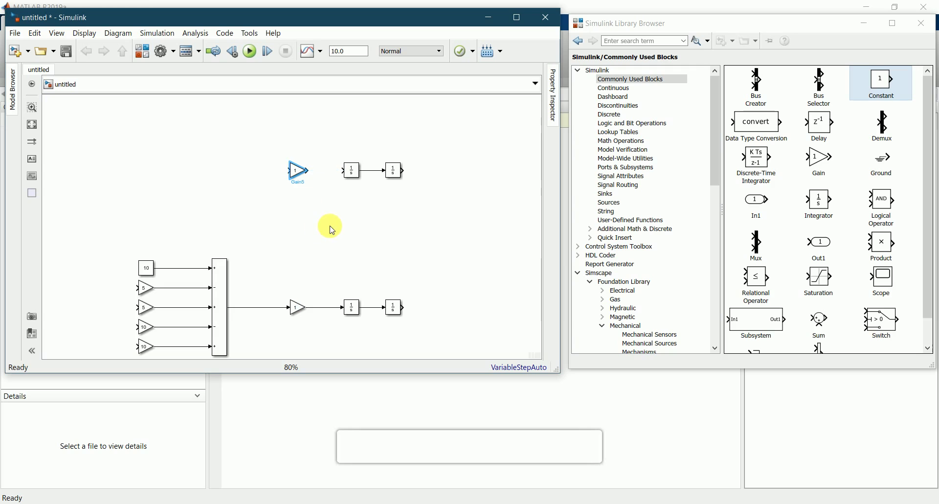
{"action": "left_click", "coordinate": [332, 230]}
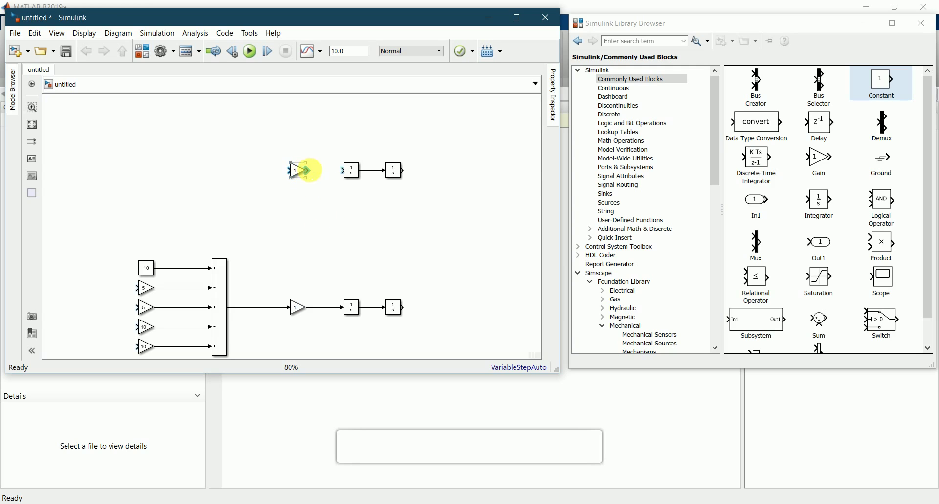
{"action": "left_click_drag", "start_coordinate": [307, 170], "coordinate": [345, 170]}
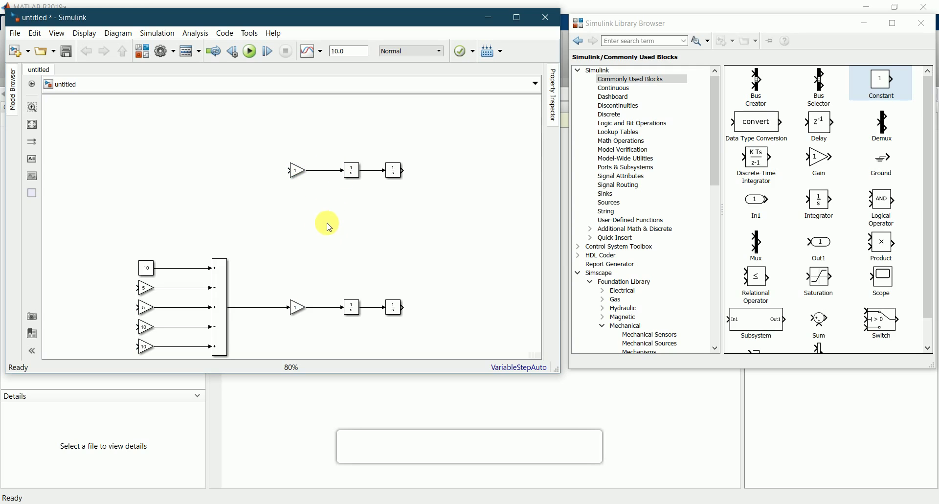
Place a copy of the Add block above the original and check the equations of motion in the maxresdefault.jpg image in Photos
{"action": "left_click", "coordinate": [220, 274]}
{"action": "left_click_drag", "start_coordinate": [221, 277], "coordinate": [220, 132]}
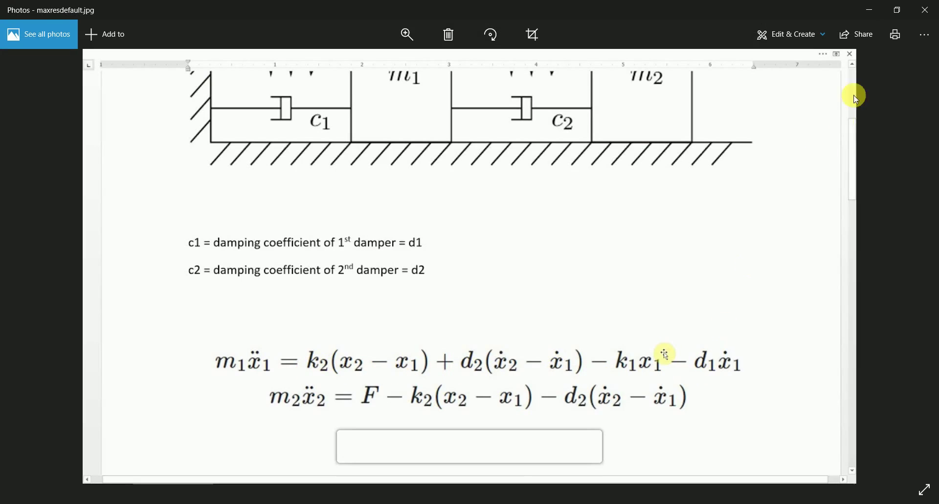
{"action": "left_click", "coordinate": [869, 8]}
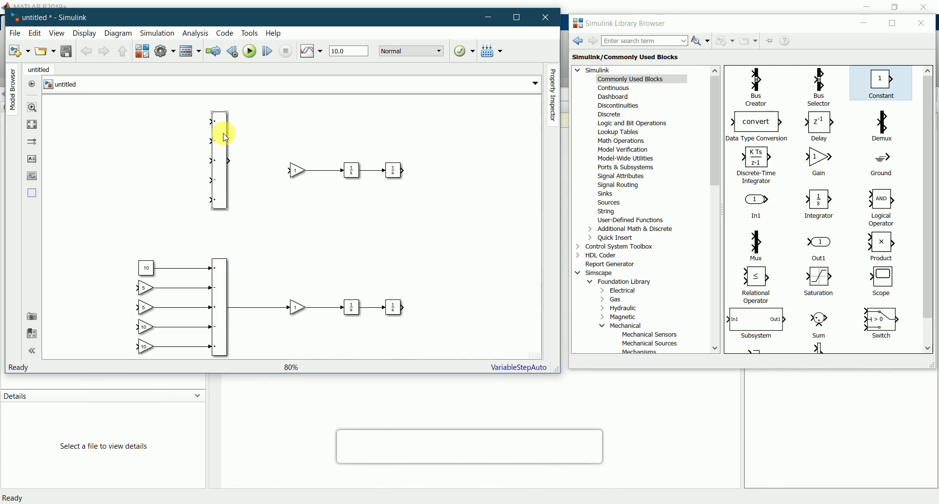
Set the copied Add block's list of signs to +-+---
{"action": "double_click", "coordinate": [225, 137]}
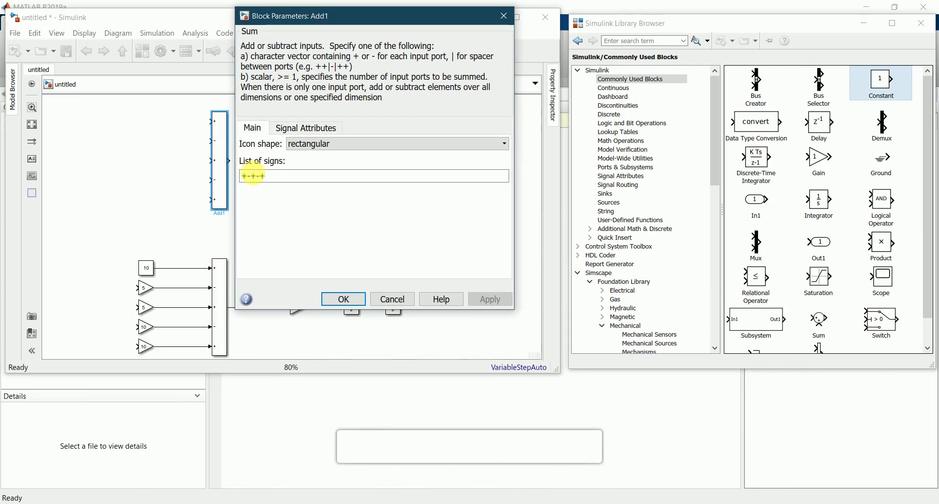
{"action": "left_click", "coordinate": [274, 179]}
{"action": "key", "text": "BackSpace"}
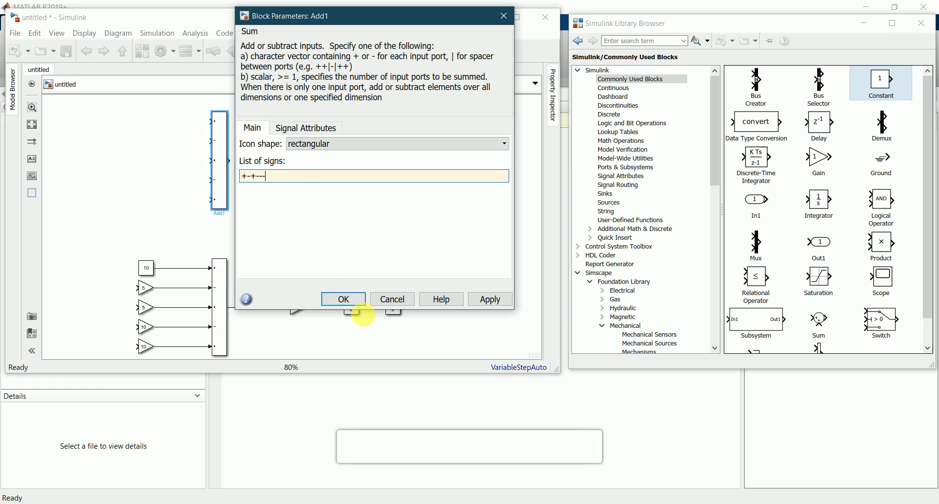
{"action": "left_click", "coordinate": [344, 299]}
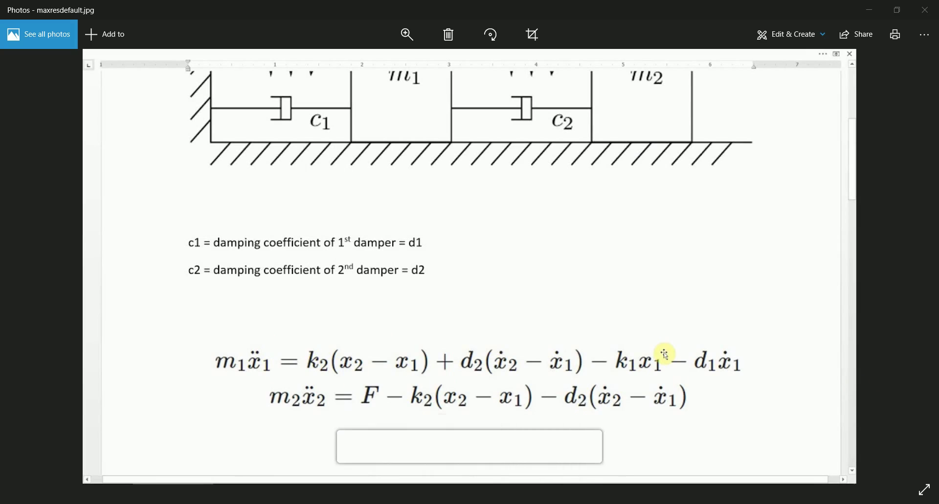
Back in the Simulink model, place six copies of a Gain block with gain 5 before the upper Add block and connect each to its own input
{"action": "left_click", "coordinate": [869, 11]}
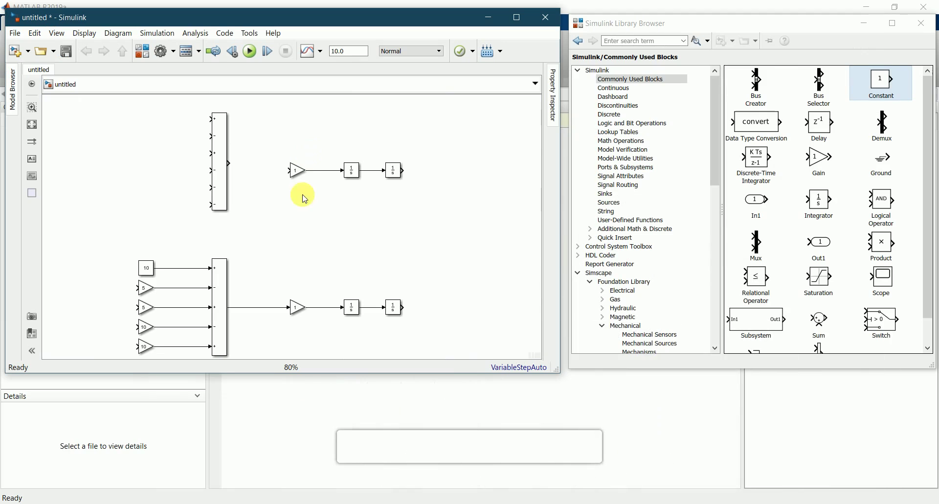
{"action": "left_click_drag", "start_coordinate": [149, 293], "coordinate": [162, 206]}
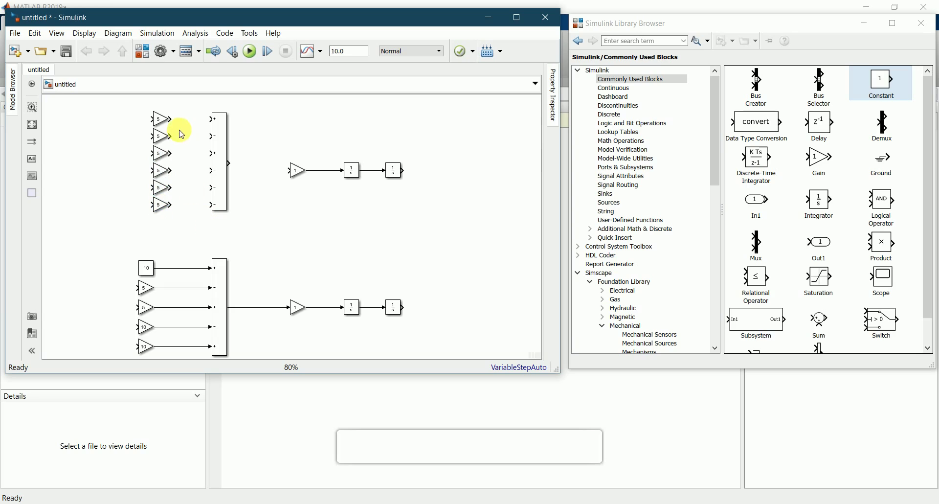
{"action": "left_click_drag", "start_coordinate": [169, 118], "coordinate": [210, 204]}
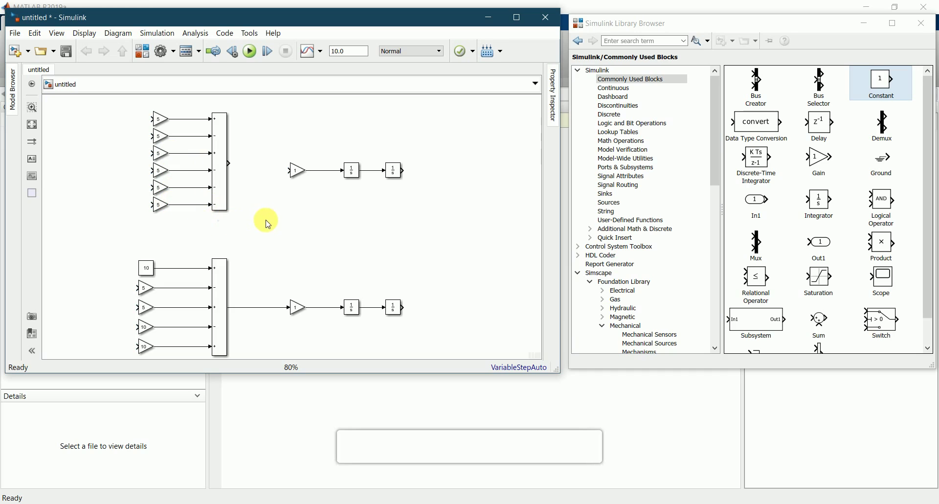
Align the upper branch's Gain and two Integrator blocks with the upper Add block's output, and connect that output to the Gain block
{"action": "left_click_drag", "start_coordinate": [300, 168], "coordinate": [296, 162]}
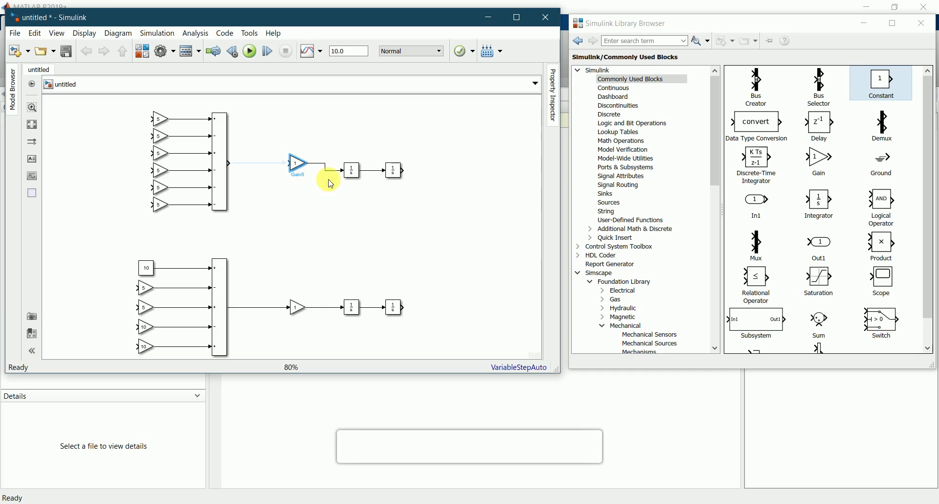
{"action": "left_click_drag", "start_coordinate": [354, 175], "coordinate": [397, 172]}
{"action": "left_click", "coordinate": [360, 197]}
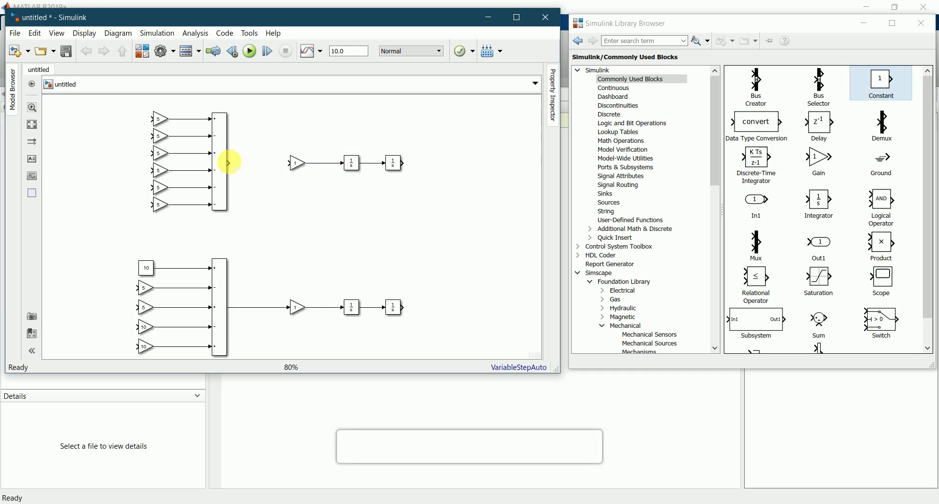
{"action": "left_click_drag", "start_coordinate": [228, 162], "coordinate": [292, 162]}
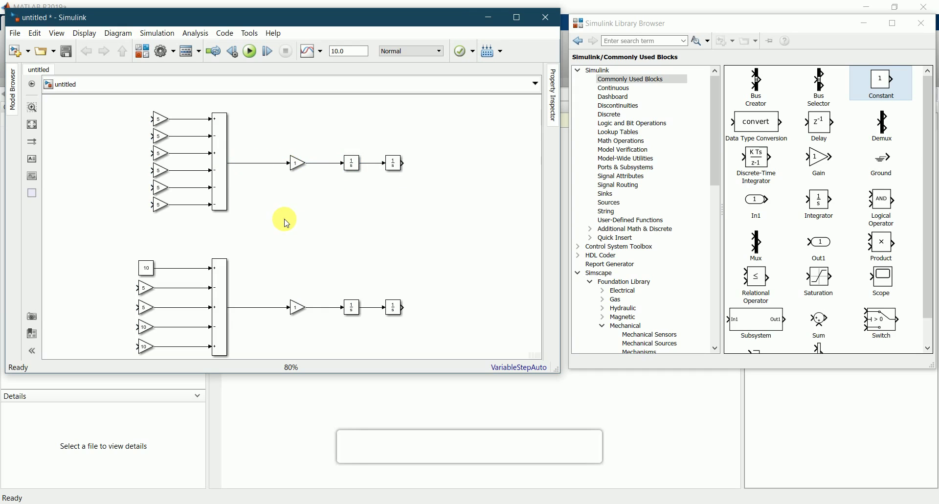
{"action": "scroll", "coordinate": [310, 220], "scroll_direction": "down", "scroll_amount": 1}
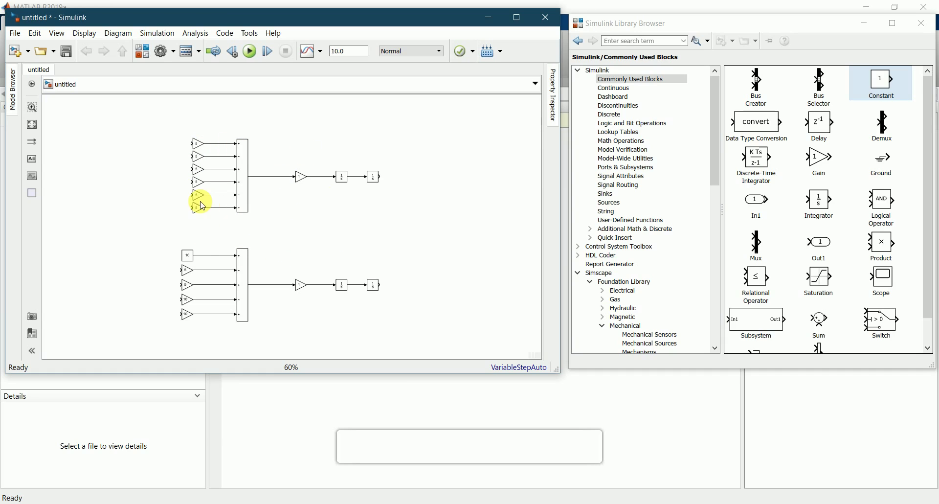
{"action": "scroll", "coordinate": [258, 314], "scroll_direction": "down", "scroll_amount": 2}
{"action": "scroll", "coordinate": [293, 322], "scroll_direction": "up", "scroll_amount": 2}
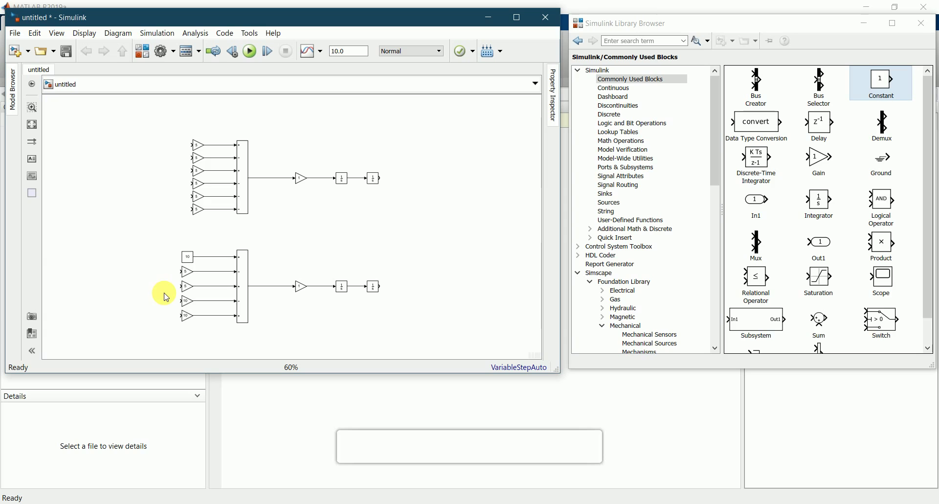
{"action": "scroll", "coordinate": [381, 286], "scroll_direction": "up", "scroll_amount": 2}
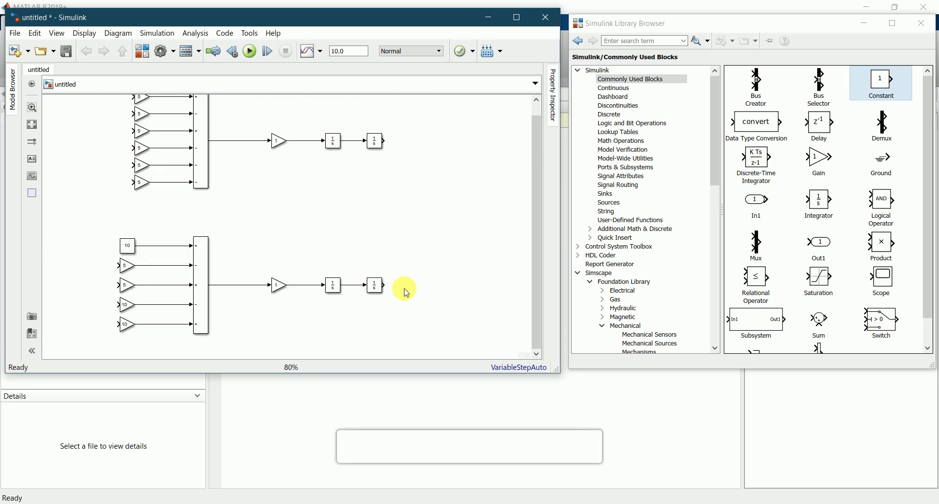
{"action": "scroll", "coordinate": [259, 325], "scroll_direction": "up", "scroll_amount": 1}
{"action": "scroll", "coordinate": [389, 269], "scroll_direction": "down", "scroll_amount": 1}
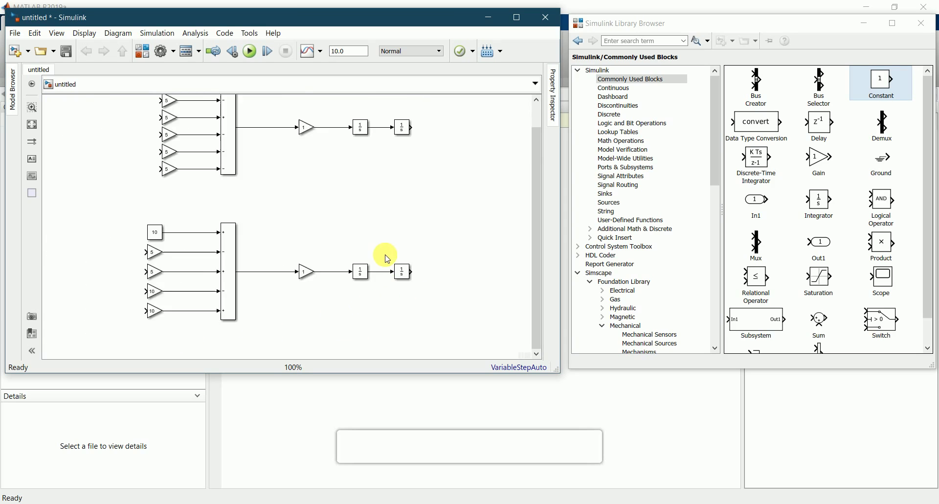
{"action": "scroll", "coordinate": [382, 274], "scroll_direction": "down", "scroll_amount": 3}
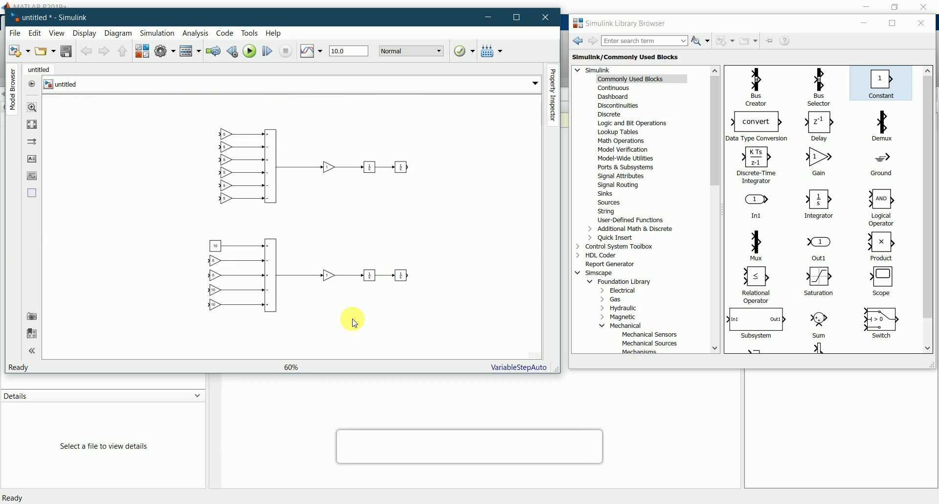
Compare the Gain block values in both branches, including the topmost Gain's parameters, with the equations of motion in the maxresdefault.jpg image in Photos
{"action": "scroll", "coordinate": [201, 257], "scroll_direction": "up", "scroll_amount": 3}
{"action": "left_click", "coordinate": [215, 259]}
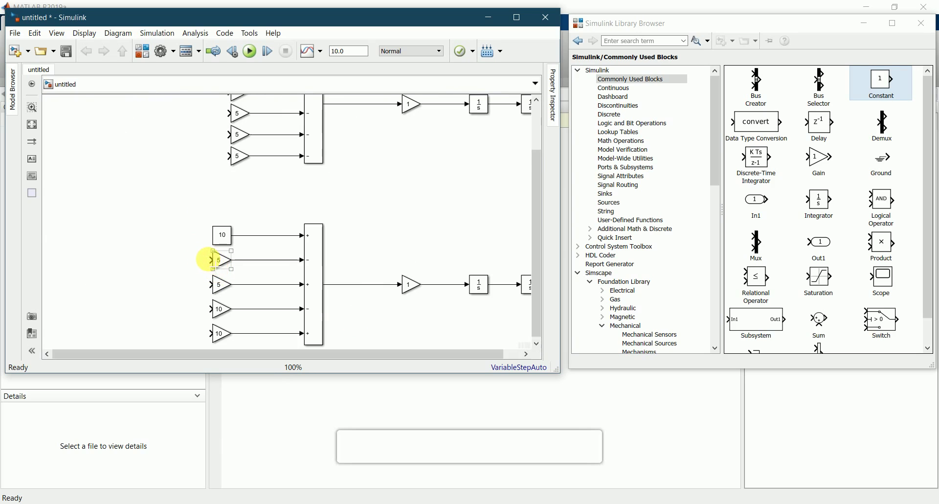
{"action": "left_click", "coordinate": [182, 247]}
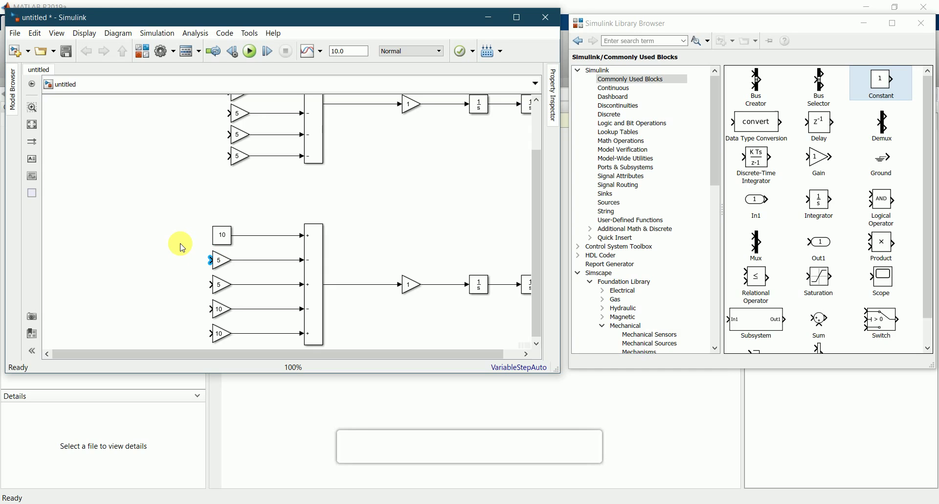
{"action": "scroll", "coordinate": [181, 259], "scroll_direction": "down", "scroll_amount": 4}
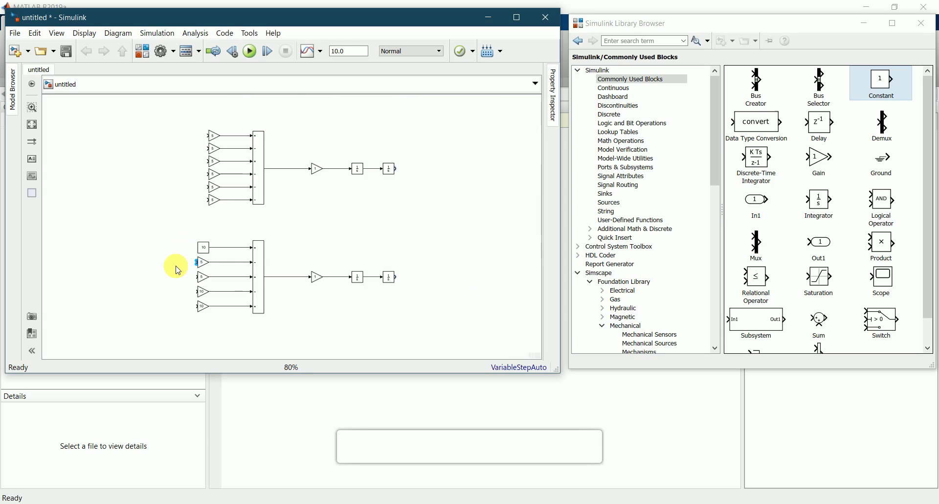
{"action": "scroll", "coordinate": [193, 124], "scroll_direction": "up", "scroll_amount": 1}
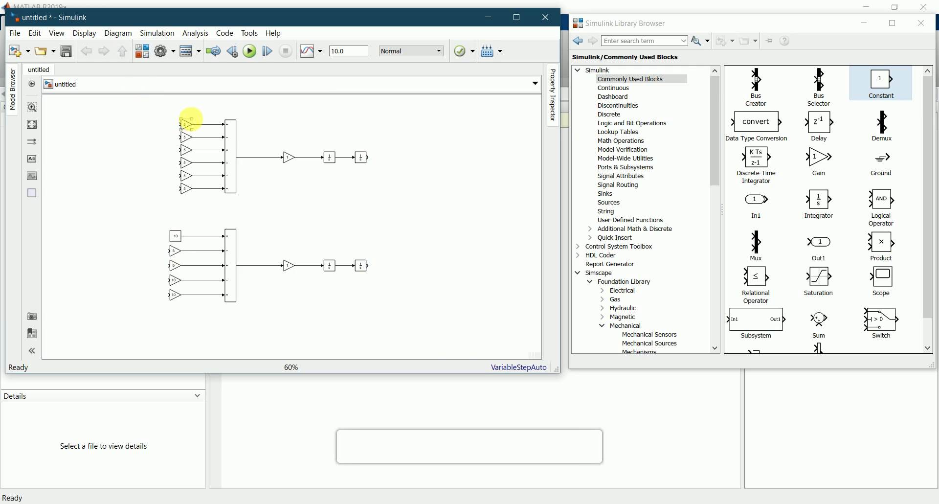
{"action": "left_click", "coordinate": [186, 125]}
{"action": "scroll", "coordinate": [187, 128], "scroll_direction": "up", "scroll_amount": 3}
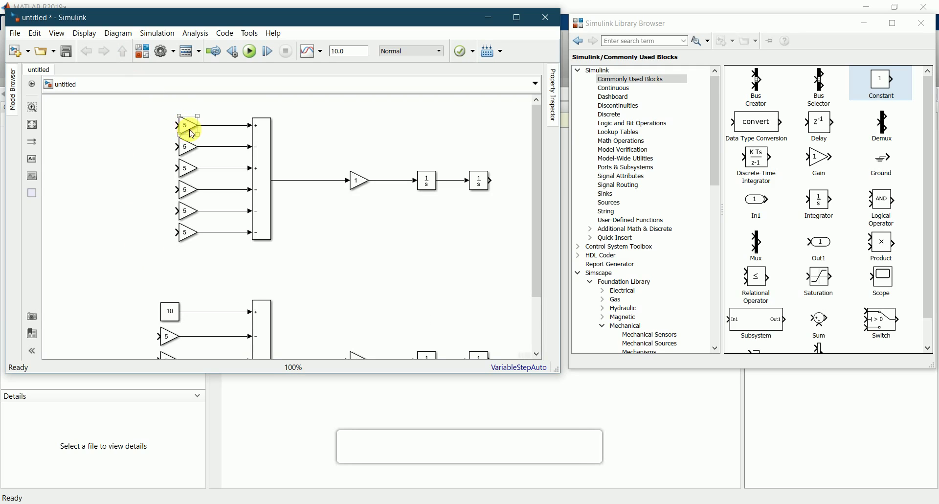
{"action": "double_click", "coordinate": [186, 126]}
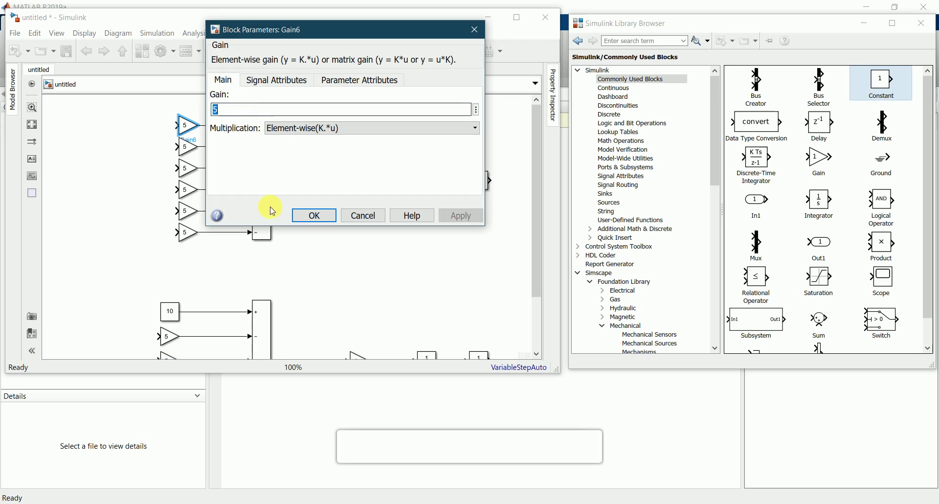
{"action": "left_click", "coordinate": [312, 214]}
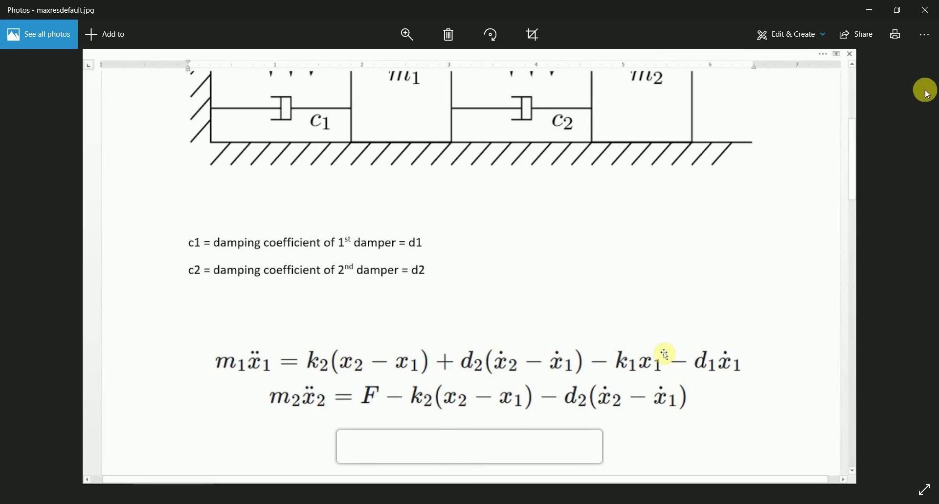
{"action": "left_click", "coordinate": [871, 10]}
Back in the Simulink model, set the gain of the upper branch's third input Gain block to 10
{"action": "left_click", "coordinate": [185, 128]}
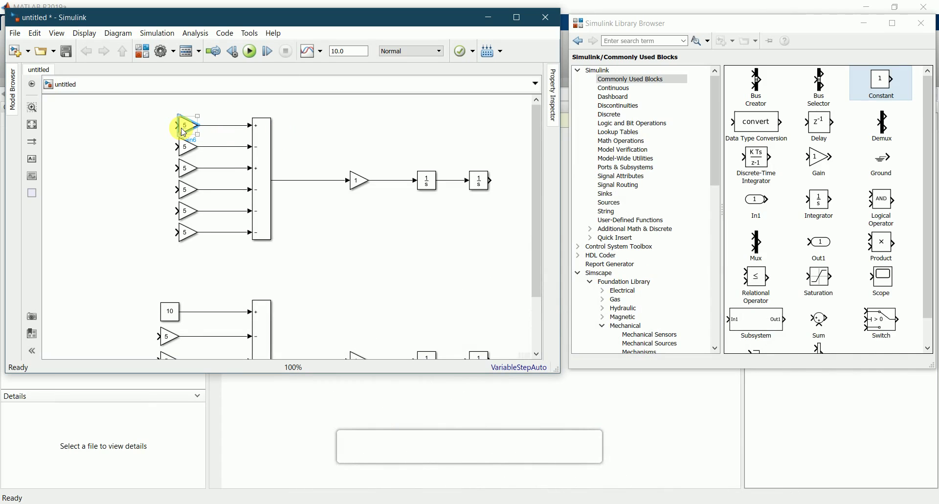
{"action": "left_click", "coordinate": [188, 149]}
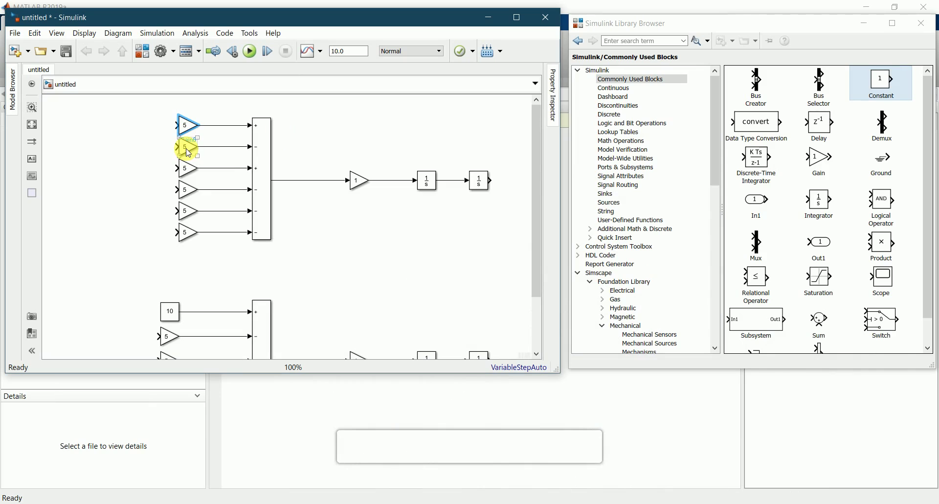
{"action": "left_click", "coordinate": [191, 178]}
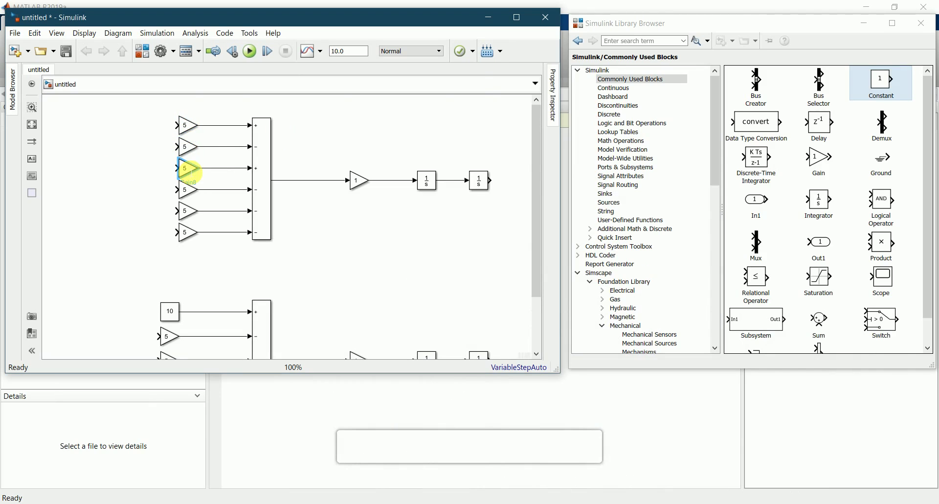
{"action": "double_click", "coordinate": [188, 169]}
{"action": "key", "text": "BackSpace"}
{"action": "type", "text": "10"}
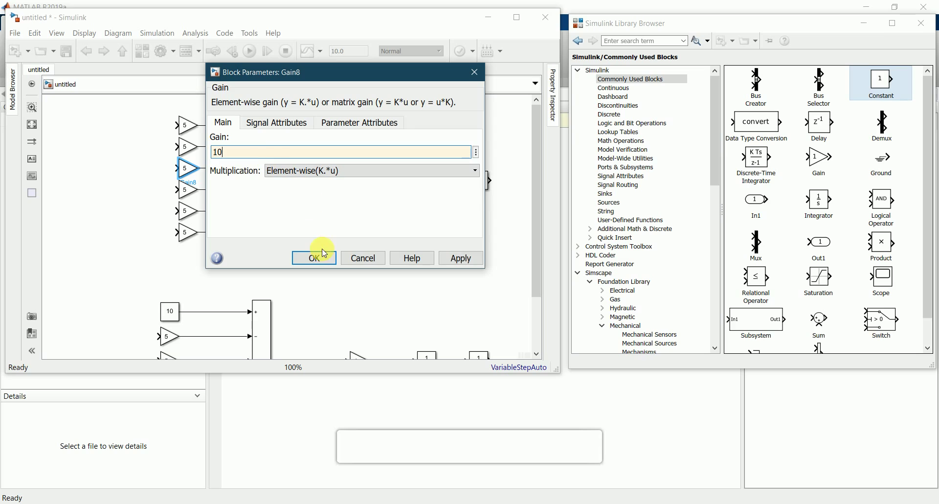
{"action": "left_click", "coordinate": [326, 259]}
Set the gain of the upper branch's fourth input Gain block to 10
{"action": "scroll", "coordinate": [205, 350], "scroll_direction": "down", "scroll_amount": 2}
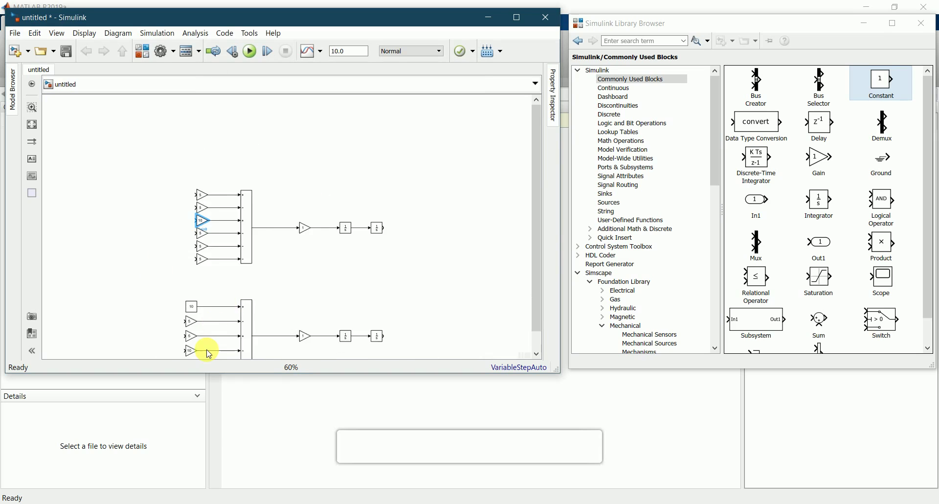
{"action": "scroll", "coordinate": [198, 344], "scroll_direction": "up", "scroll_amount": 2}
{"action": "scroll", "coordinate": [209, 189], "scroll_direction": "up", "scroll_amount": 1}
{"action": "left_click", "coordinate": [200, 196]}
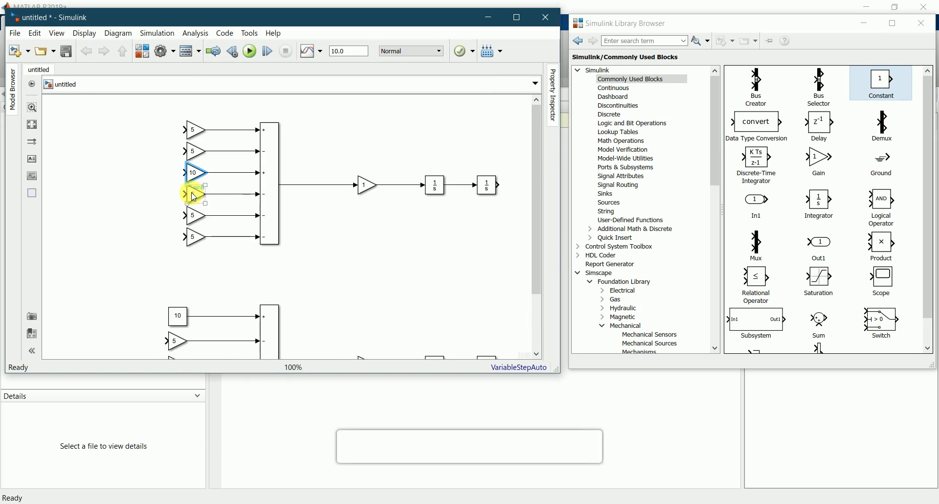
{"action": "double_click", "coordinate": [193, 196]}
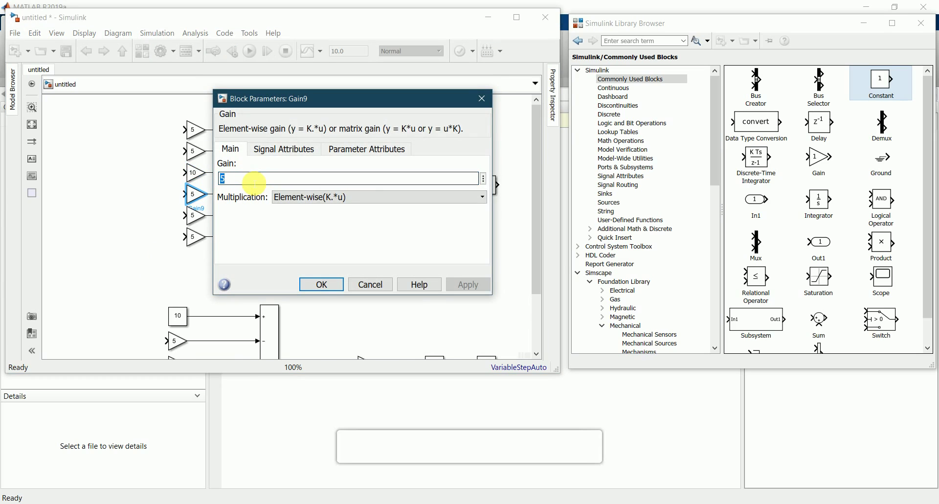
{"action": "type", "text": "10"}
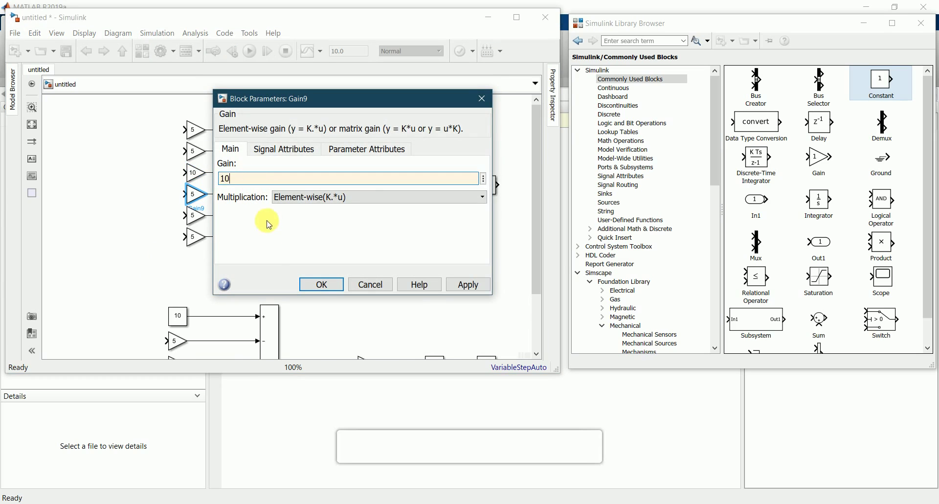
{"action": "left_click", "coordinate": [327, 284]}
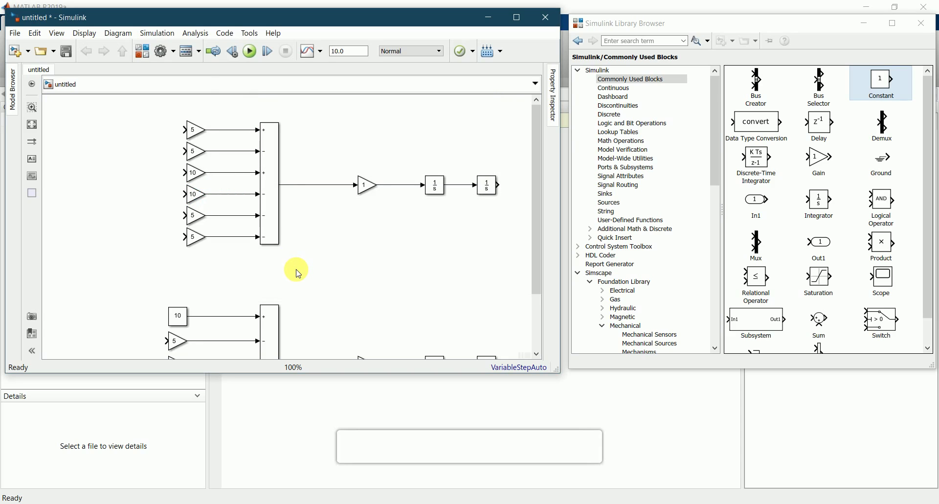
Set the upper branch's fifth input Gain block to 3 and its sixth to 6
{"action": "left_click", "coordinate": [197, 224]}
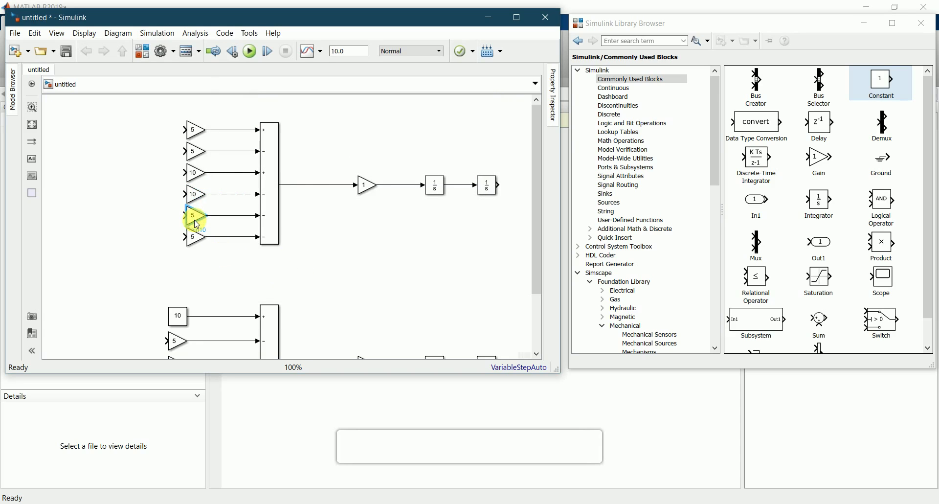
{"action": "double_click", "coordinate": [197, 224]}
{"action": "type", "text": "3"}
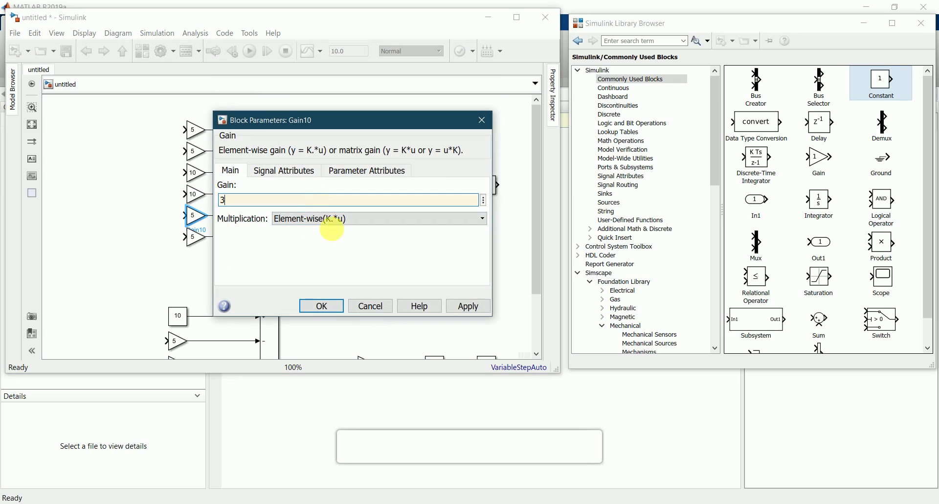
{"action": "left_click", "coordinate": [336, 307]}
{"action": "double_click", "coordinate": [197, 237]}
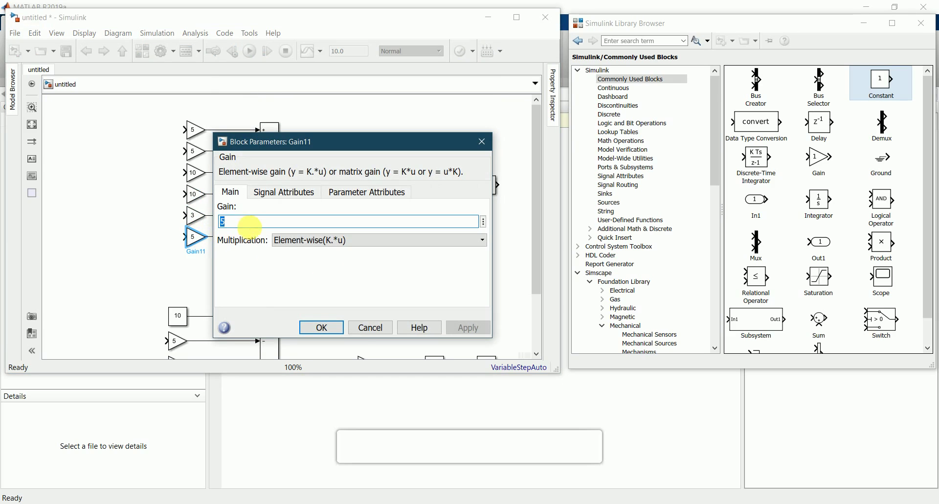
{"action": "type", "text": "6"}
{"action": "left_click", "coordinate": [321, 327]}
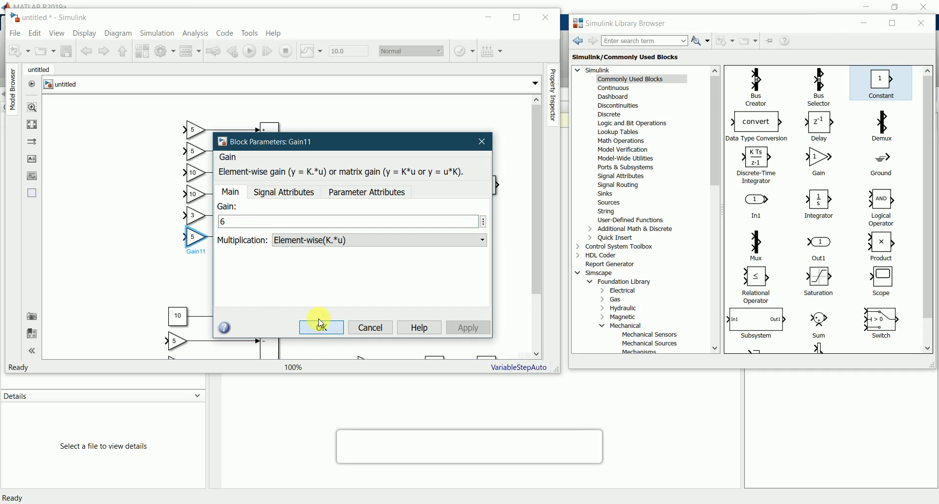
Minimize the Simulink Library Browser and maximize the model window to get more room for wiring
{"action": "scroll", "coordinate": [195, 191], "scroll_direction": "down", "scroll_amount": 3}
{"action": "scroll", "coordinate": [310, 226], "scroll_direction": "up", "scroll_amount": 3}
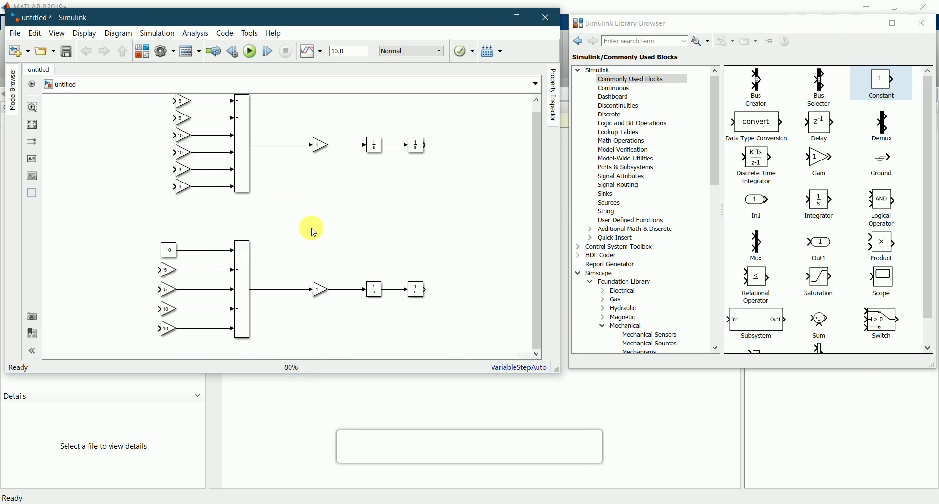
{"action": "scroll", "coordinate": [366, 239], "scroll_direction": "down", "scroll_amount": 2}
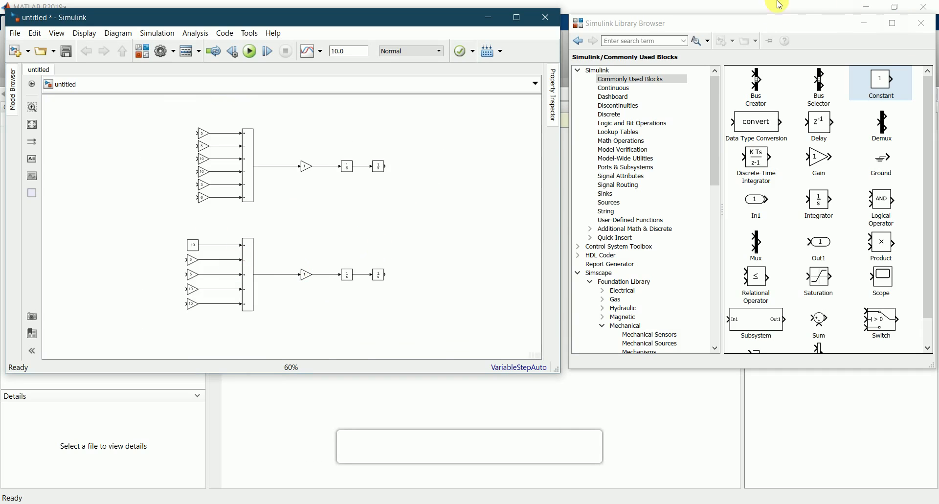
{"action": "left_click", "coordinate": [864, 23]}
{"action": "left_click", "coordinate": [517, 20]}
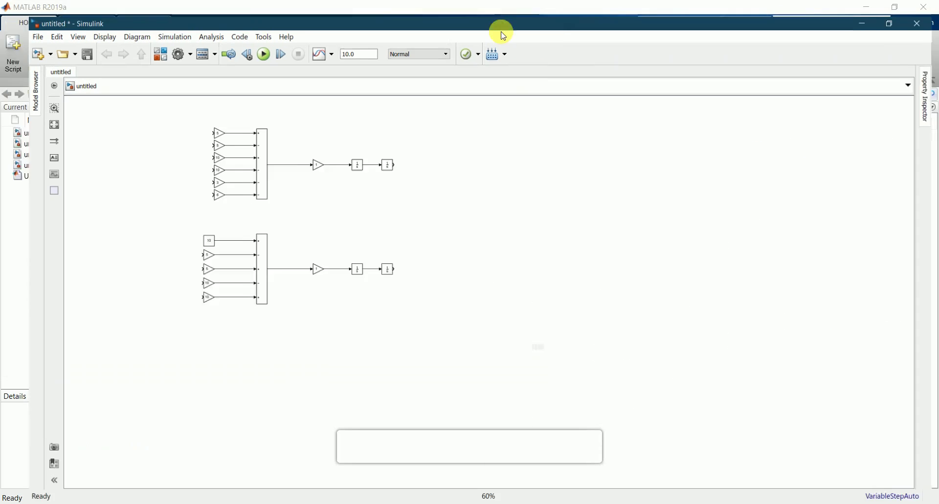
{"action": "scroll", "coordinate": [147, 157], "scroll_direction": "up", "scroll_amount": 3}
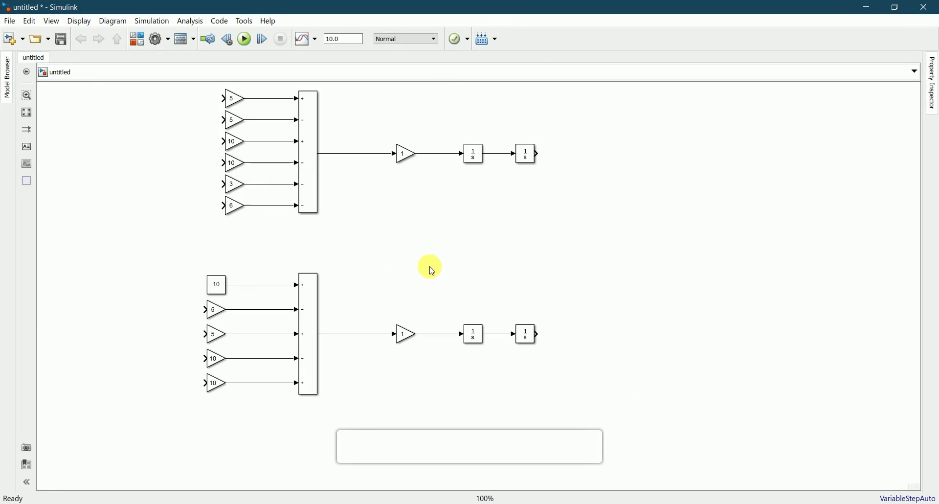
Check the equations in Photos and connect the lower branch's second Integrator output to its first Gain block, routing the line below the blocks
{"action": "left_click", "coordinate": [223, 308]}
{"action": "left_click", "coordinate": [197, 313]}
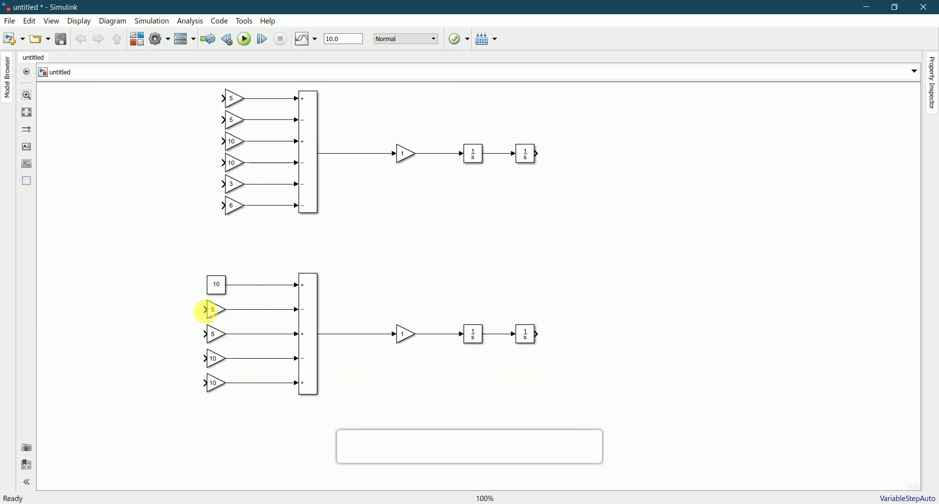
{"action": "left_click", "coordinate": [214, 315]}
{"action": "key", "text": "alt+Tab"}
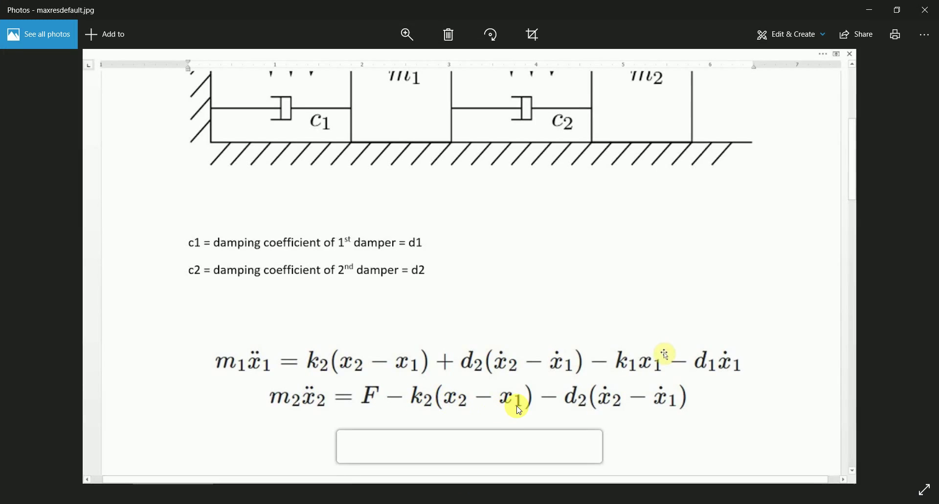
{"action": "key", "text": "alt+Tab"}
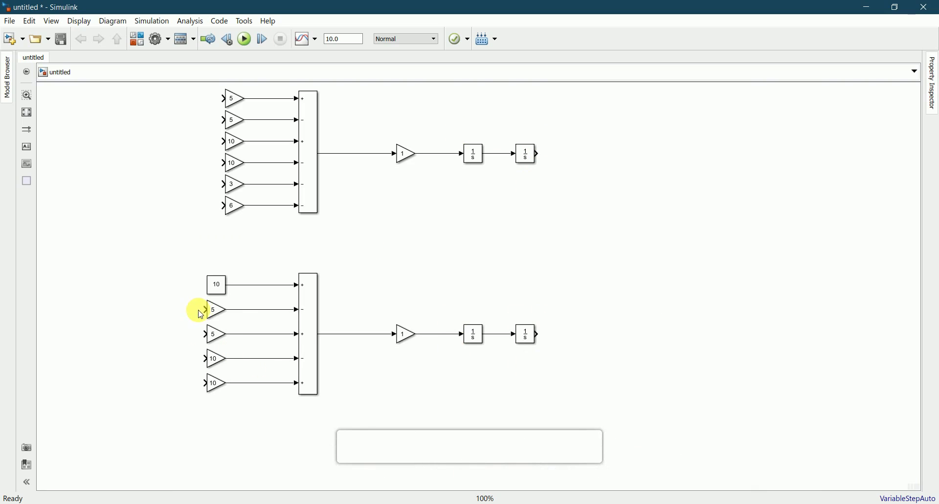
{"action": "mouse_move", "coordinate": [205, 309]}
{"action": "left_mouse_down"}
{"action": "mouse_move", "coordinate": [174, 325]}
{"action": "mouse_move", "coordinate": [564, 404]}
{"action": "mouse_move", "coordinate": [540, 334]}
{"action": "left_mouse_up"}
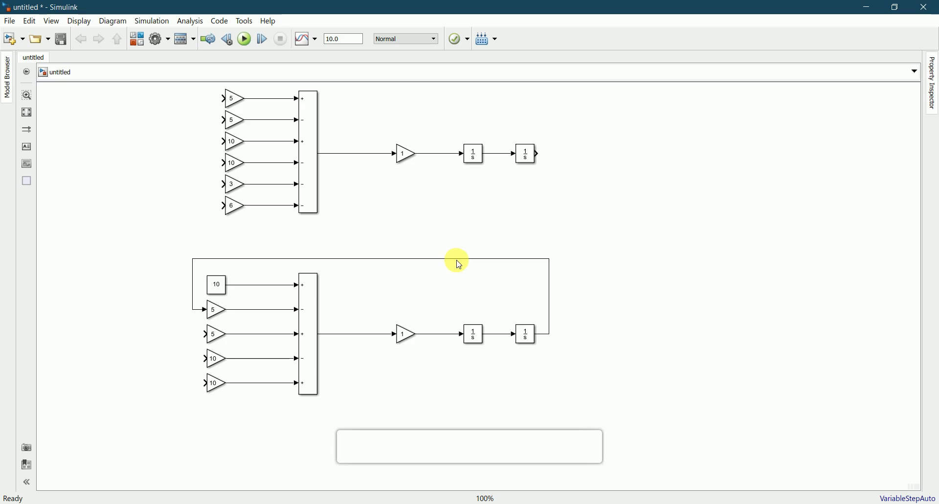
{"action": "left_click_drag", "start_coordinate": [458, 259], "coordinate": [446, 432]}
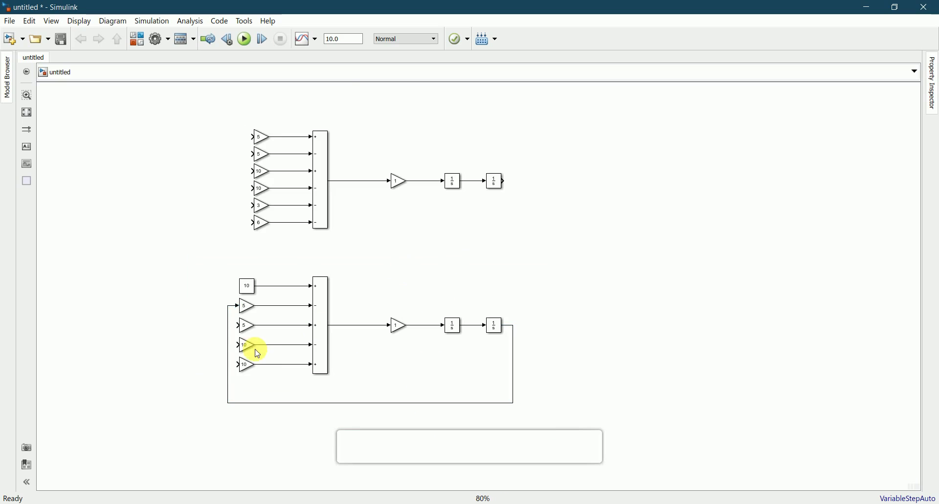
Connect the upper branch's second Integrator output to the lower branch's second Gain block, routing it below the blocks and separating both feedback lines
{"action": "left_click", "coordinate": [246, 350]}
{"action": "left_click", "coordinate": [247, 326]}
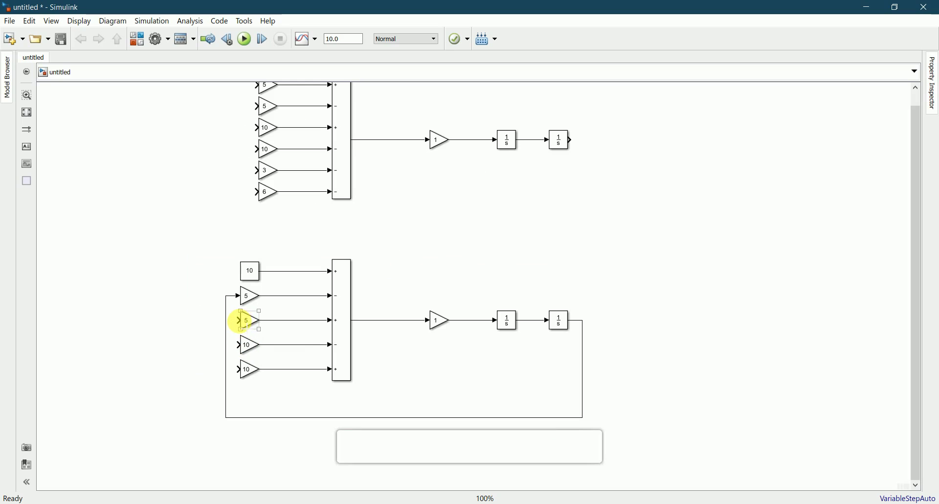
{"action": "left_click_drag", "start_coordinate": [240, 321], "coordinate": [573, 141]}
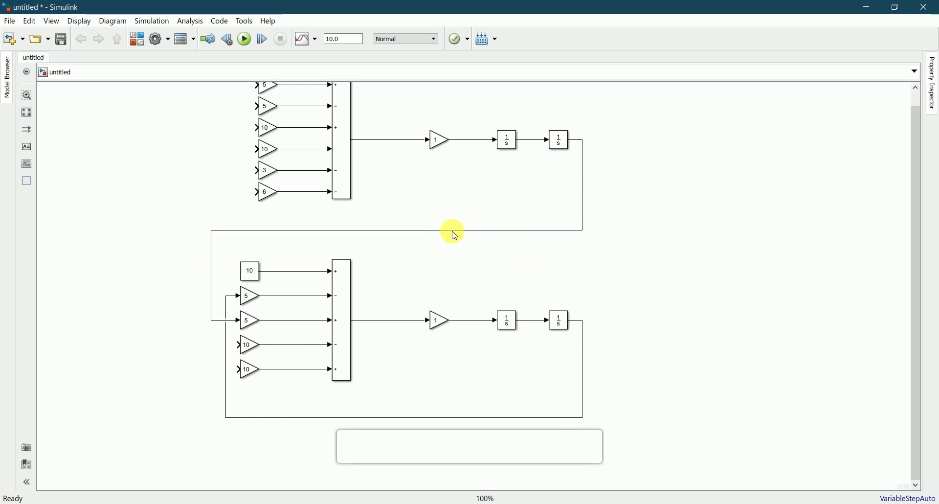
{"action": "left_click_drag", "start_coordinate": [452, 232], "coordinate": [418, 378]}
{"action": "left_click_drag", "start_coordinate": [421, 390], "coordinate": [427, 394]}
{"action": "left_click", "coordinate": [194, 348]}
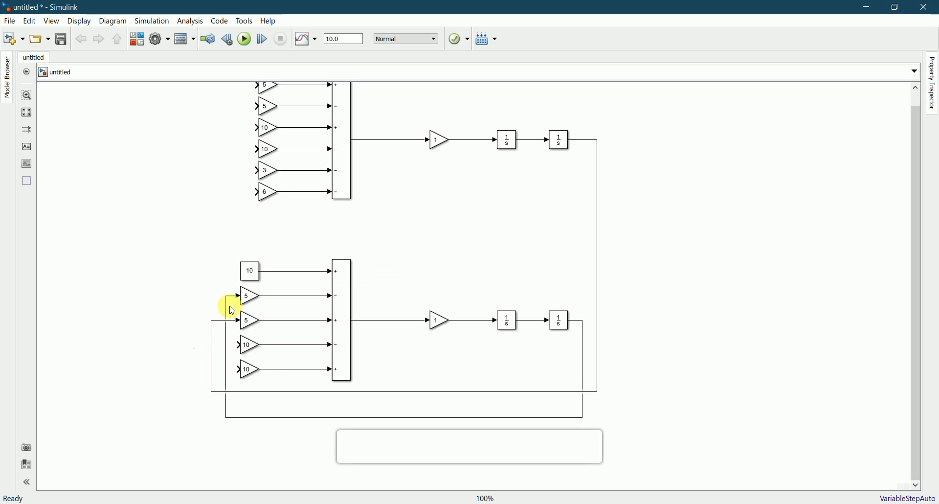
{"action": "left_click_drag", "start_coordinate": [228, 309], "coordinate": [197, 308]}
{"action": "left_click", "coordinate": [152, 356]}
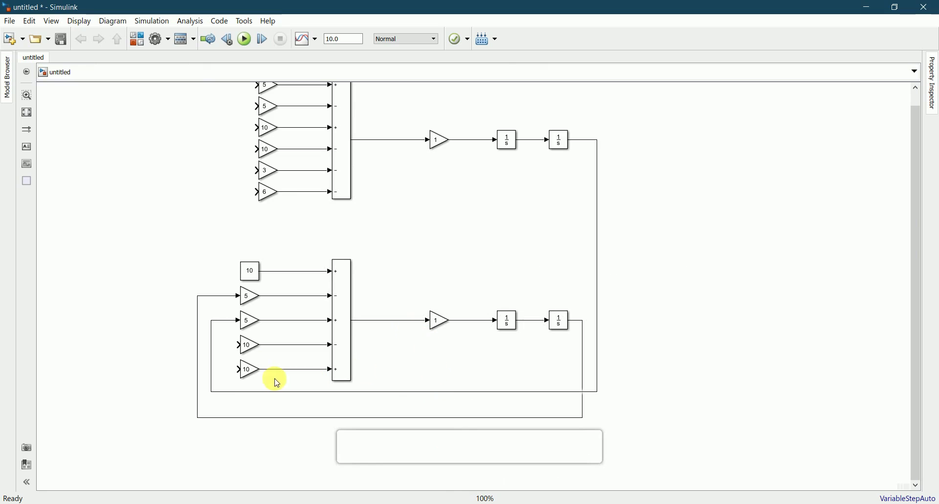
Connect the first Integrator outputs of the lower and upper branches to the lower branch's third and fourth Gain blocks, routing both below the blocks
{"action": "left_click", "coordinate": [243, 345]}
{"action": "left_click_drag", "start_coordinate": [238, 346], "coordinate": [531, 323]}
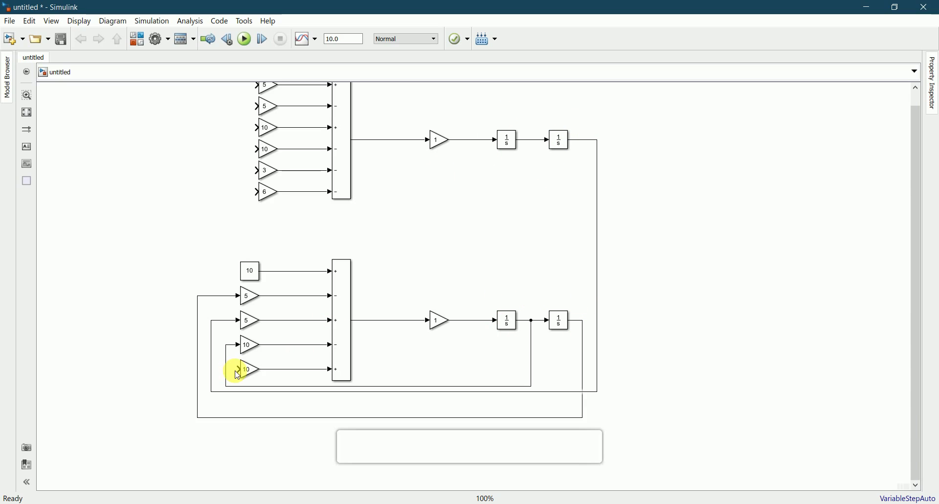
{"action": "left_click_drag", "start_coordinate": [233, 370], "coordinate": [530, 141]}
{"action": "left_click_drag", "start_coordinate": [324, 235], "coordinate": [322, 411]}
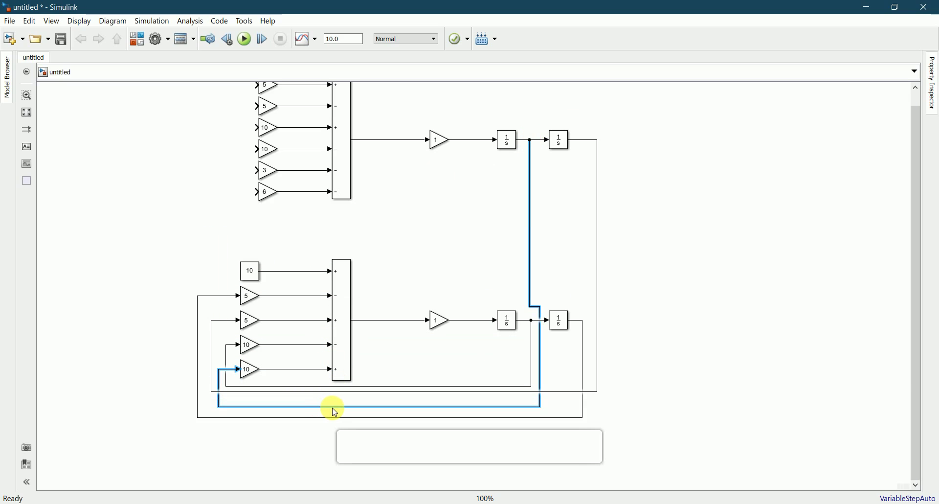
Space out the vertical segments of the lower branch's feedback lines and straighten the line coming down from the upper branch's first Integrator
{"action": "left_click", "coordinate": [215, 433]}
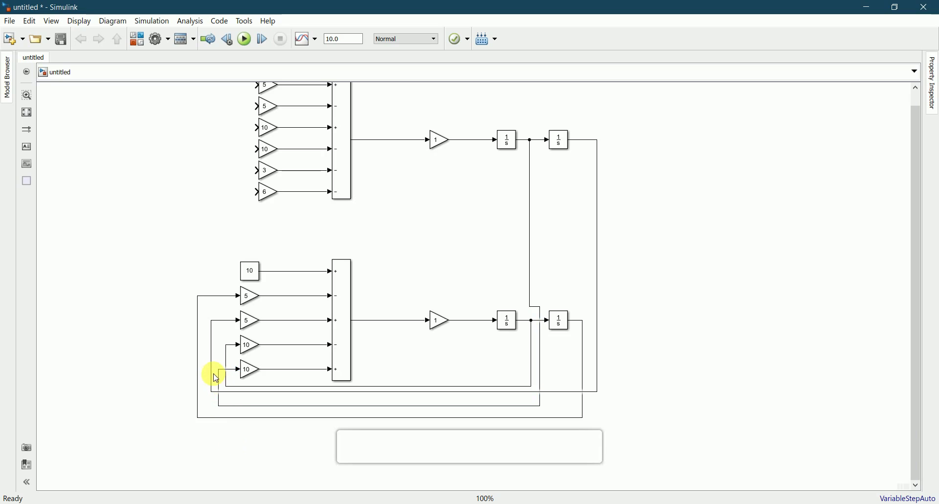
{"action": "left_click_drag", "start_coordinate": [214, 377], "coordinate": [218, 359]}
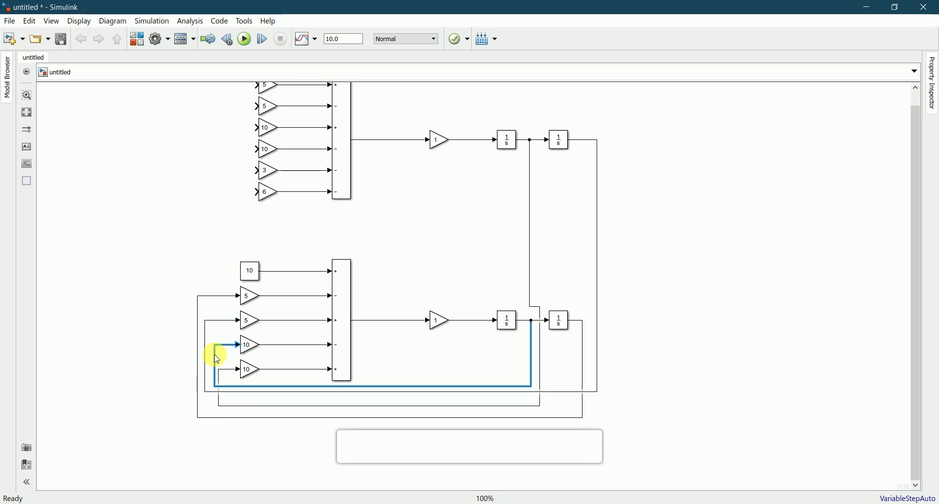
{"action": "left_click", "coordinate": [119, 362]}
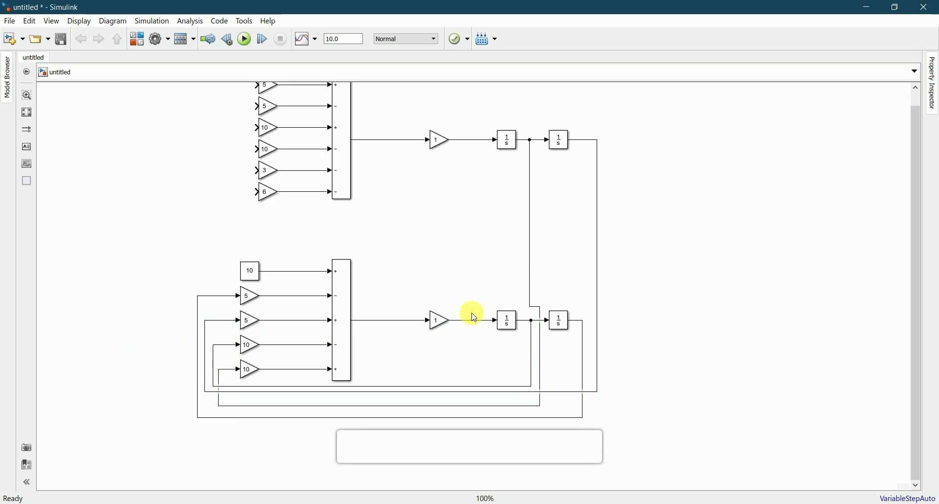
{"action": "left_click_drag", "start_coordinate": [540, 350], "coordinate": [533, 349]}
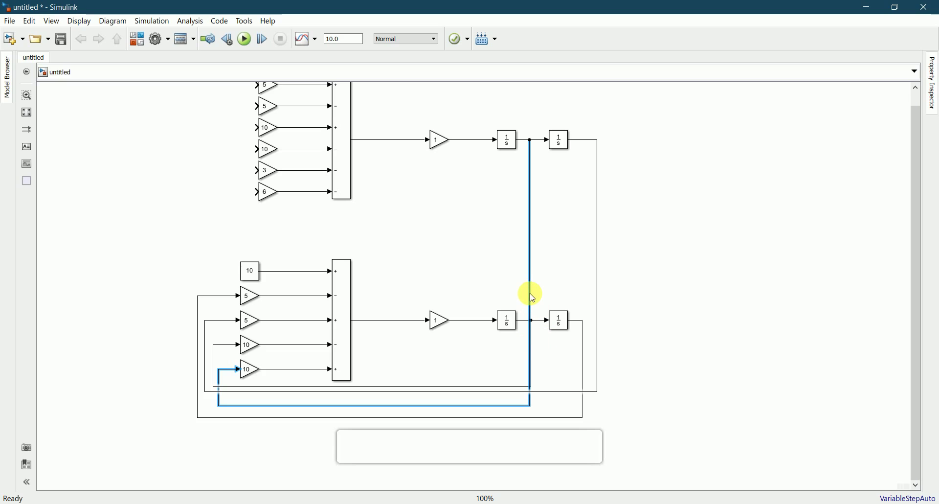
{"action": "left_click_drag", "start_coordinate": [530, 292], "coordinate": [536, 292]}
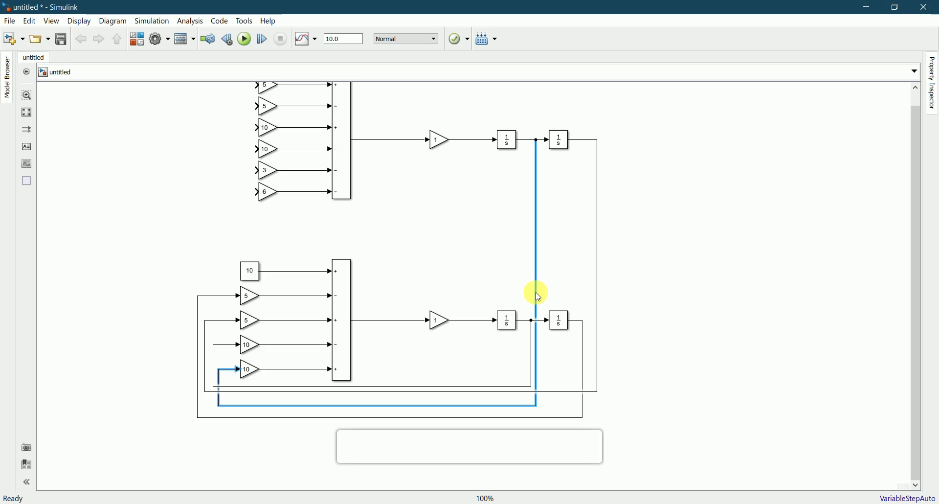
{"action": "left_click", "coordinate": [624, 304]}
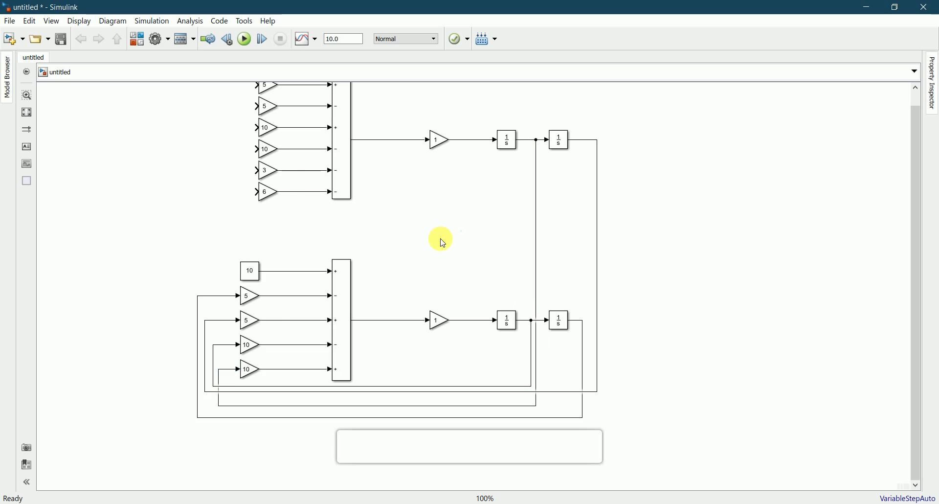
{"action": "scroll", "coordinate": [382, 281], "scroll_direction": "down", "scroll_amount": 3}
{"action": "scroll", "coordinate": [375, 276], "scroll_direction": "up", "scroll_amount": 2}
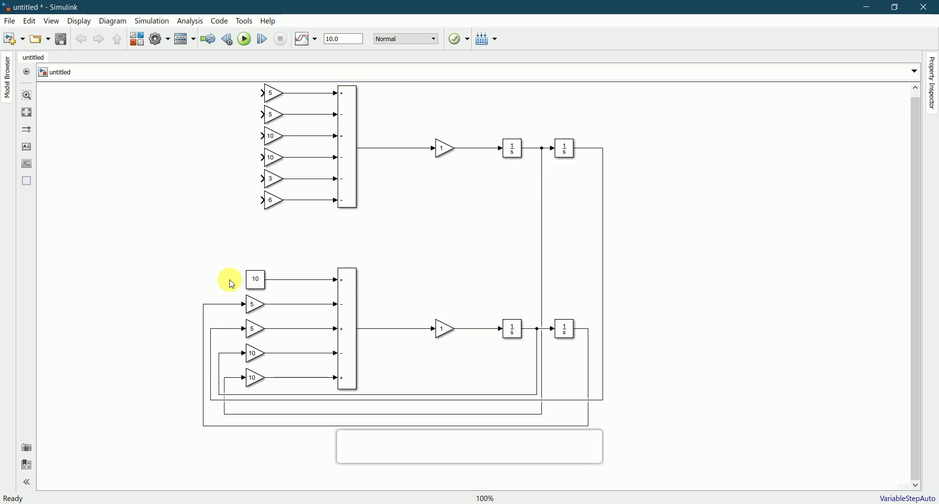
{"action": "scroll", "coordinate": [231, 279], "scroll_direction": "down", "scroll_amount": 1}
{"action": "scroll", "coordinate": [230, 314], "scroll_direction": "down", "scroll_amount": 1}
{"action": "scroll", "coordinate": [318, 329], "scroll_direction": "up", "scroll_amount": 2}
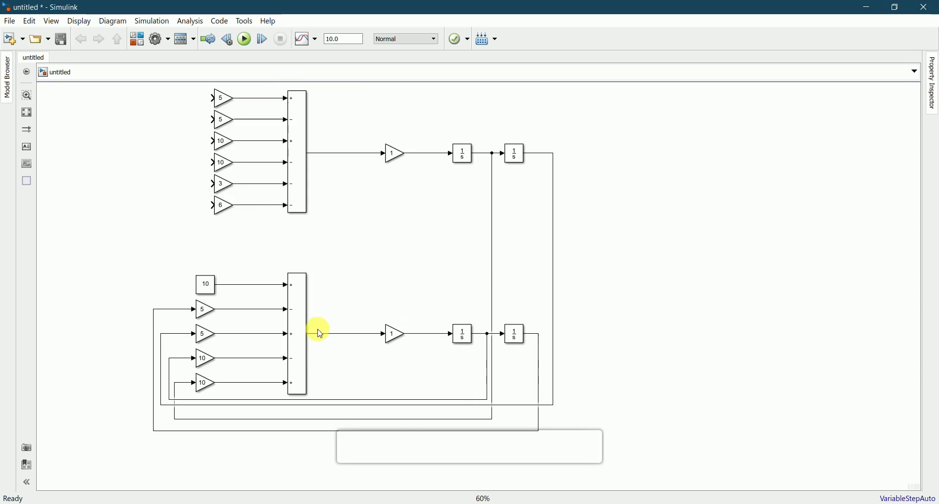
{"action": "scroll", "coordinate": [370, 361], "scroll_direction": "down", "scroll_amount": 2}
{"action": "scroll", "coordinate": [302, 201], "scroll_direction": "up", "scroll_amount": 2}
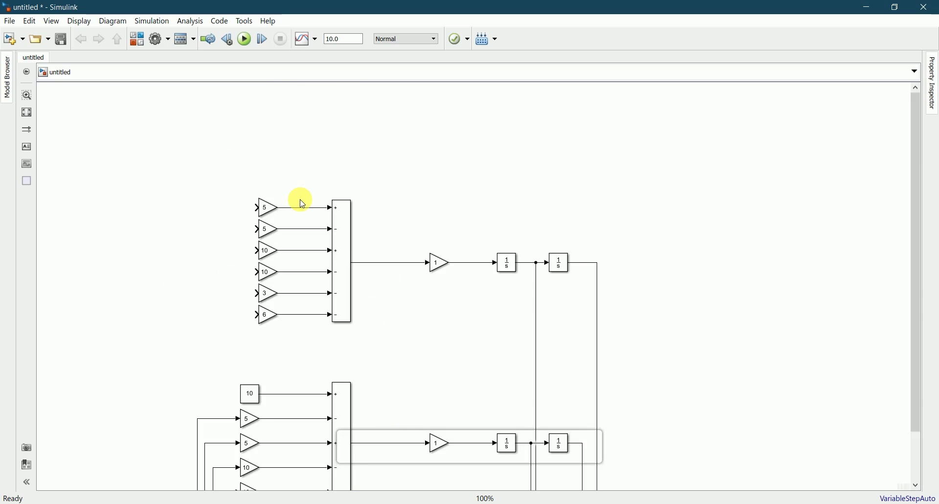
{"action": "scroll", "coordinate": [301, 202], "scroll_direction": "down", "scroll_amount": 1}
{"action": "scroll", "coordinate": [349, 360], "scroll_direction": "down", "scroll_amount": 1}
{"action": "scroll", "coordinate": [335, 332], "scroll_direction": "down", "scroll_amount": 1}
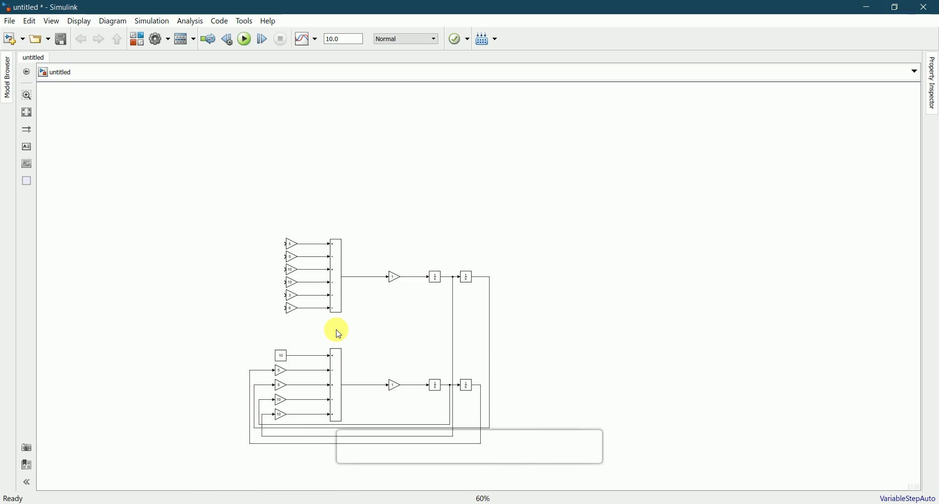
{"action": "scroll", "coordinate": [339, 264], "scroll_direction": "up", "scroll_amount": 2}
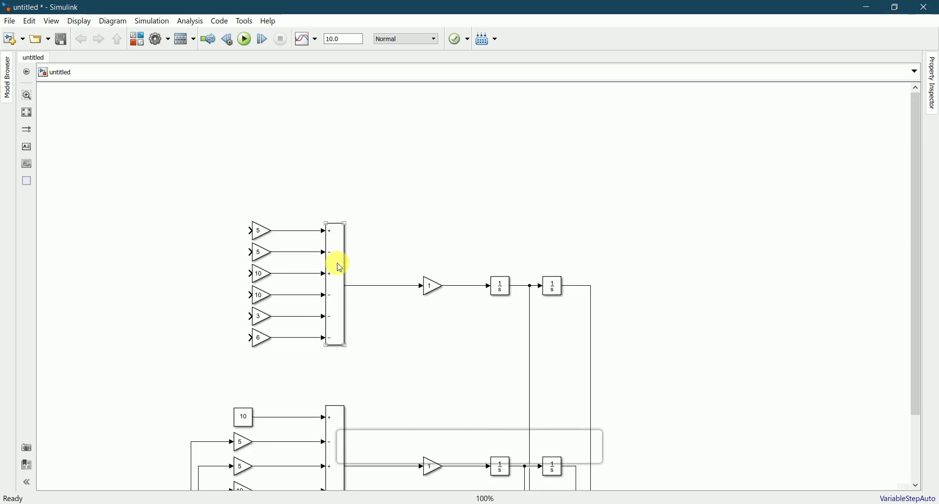
{"action": "scroll", "coordinate": [300, 218], "scroll_direction": "down", "scroll_amount": 1}
{"action": "scroll", "coordinate": [299, 221], "scroll_direction": "down", "scroll_amount": 1}
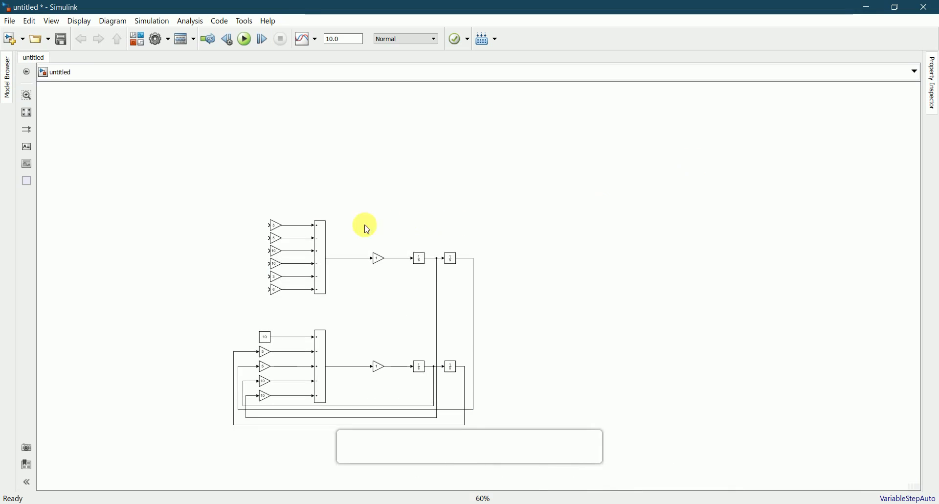
Connect the lower branch's second Integrator output to the upper branch's first Gain block, routing the line above the blocks
{"action": "left_click", "coordinate": [277, 235]}
{"action": "left_click", "coordinate": [269, 224]}
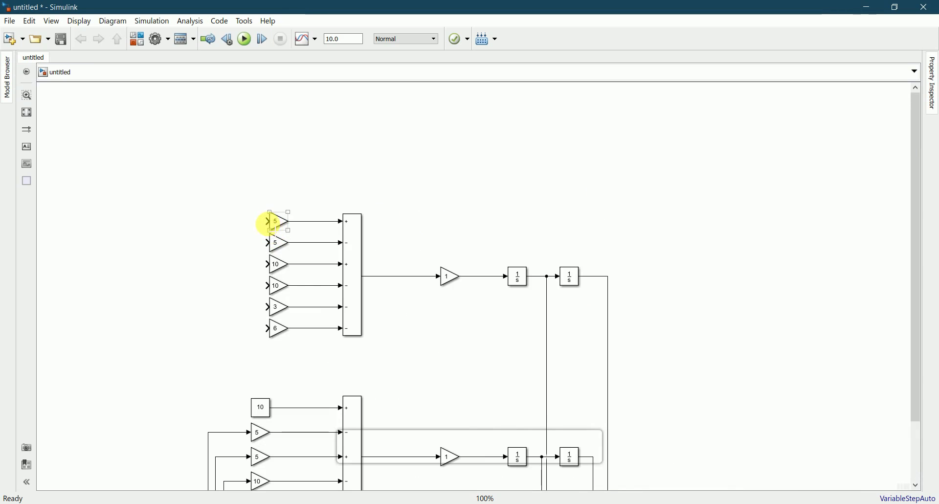
{"action": "scroll", "coordinate": [268, 223], "scroll_direction": "down", "scroll_amount": 3}
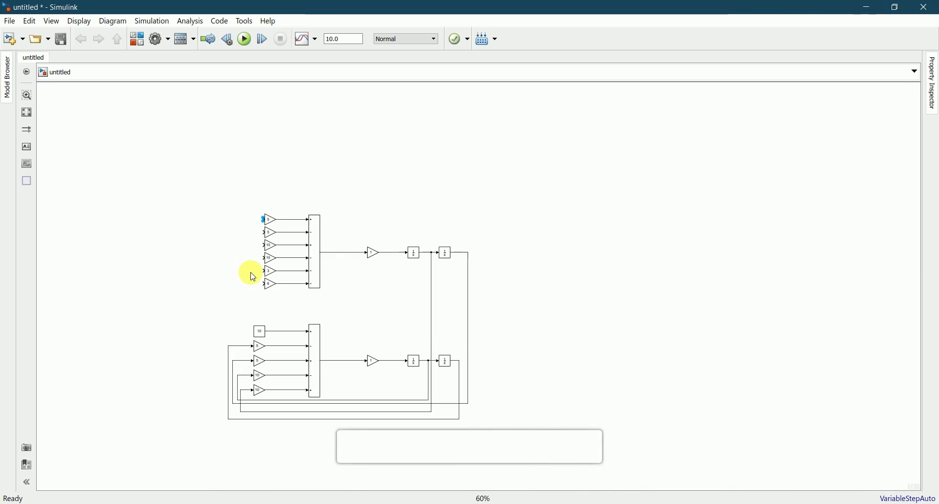
{"action": "mouse_move", "coordinate": [252, 277]}
{"action": "left_mouse_down"}
{"action": "mouse_move", "coordinate": [432, 413]}
{"action": "mouse_move", "coordinate": [491, 371]}
{"action": "mouse_move", "coordinate": [464, 365]}
{"action": "left_mouse_up"}
{"action": "left_click_drag", "start_coordinate": [442, 308], "coordinate": [441, 195]}
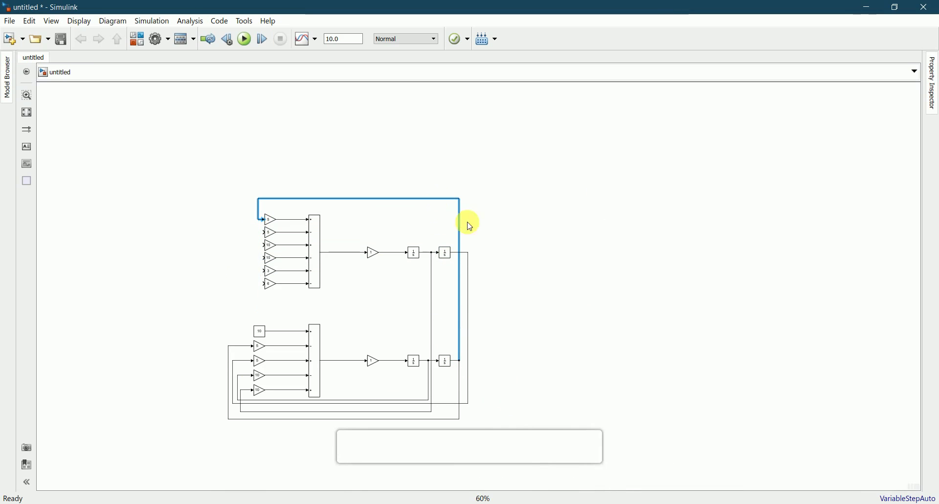
{"action": "left_click", "coordinate": [520, 292]}
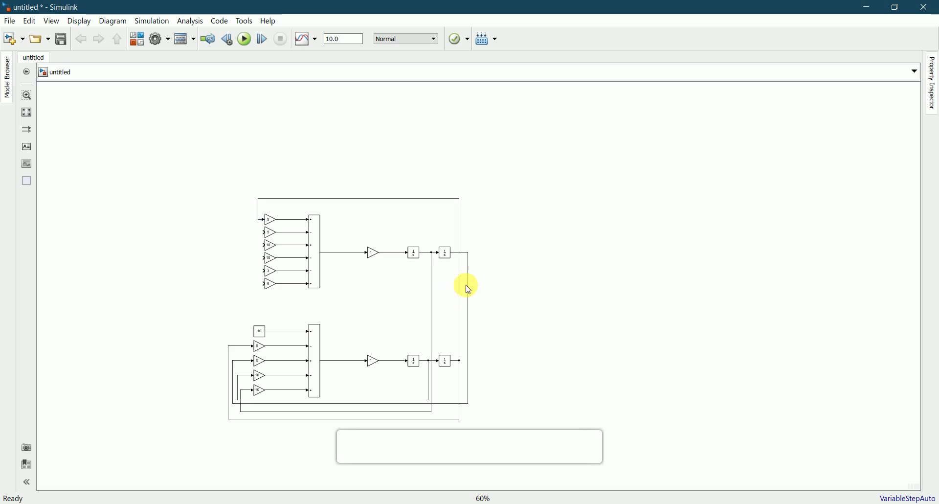
Separate the two outermost feedback lines by moving the upper Integrator's line inward and lowering the line to the lower branch's first Gain block
{"action": "scroll", "coordinate": [410, 440], "scroll_direction": "down", "scroll_amount": 1}
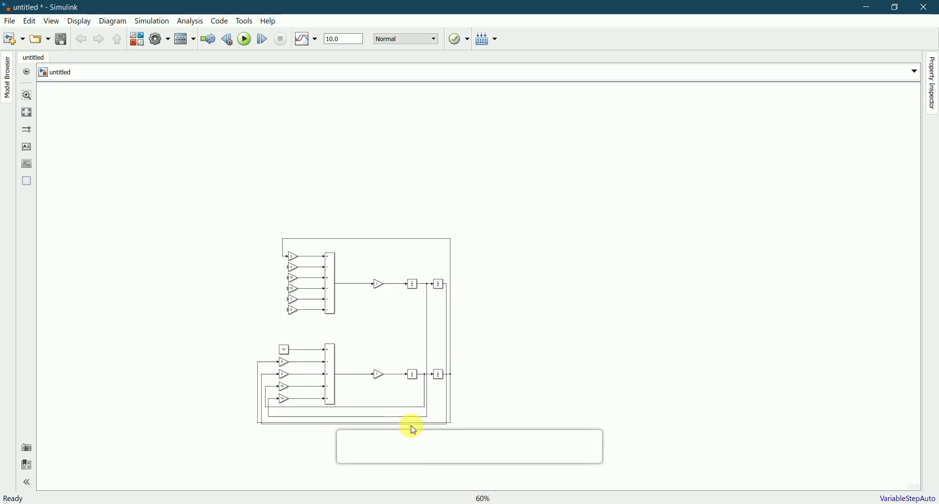
{"action": "scroll", "coordinate": [430, 415], "scroll_direction": "up", "scroll_amount": 4}
{"action": "scroll", "coordinate": [484, 342], "scroll_direction": "down", "scroll_amount": 4}
{"action": "scroll", "coordinate": [479, 366], "scroll_direction": "up", "scroll_amount": 3}
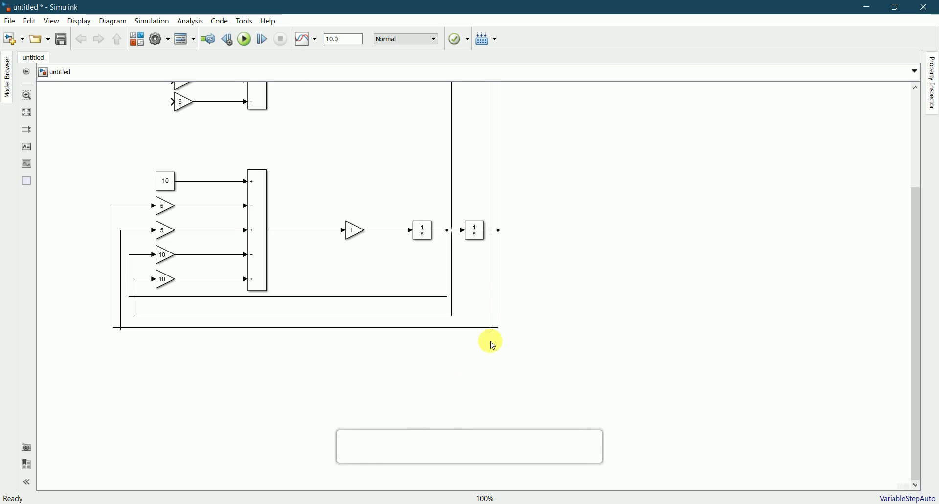
{"action": "left_click_drag", "start_coordinate": [498, 328], "coordinate": [516, 342]}
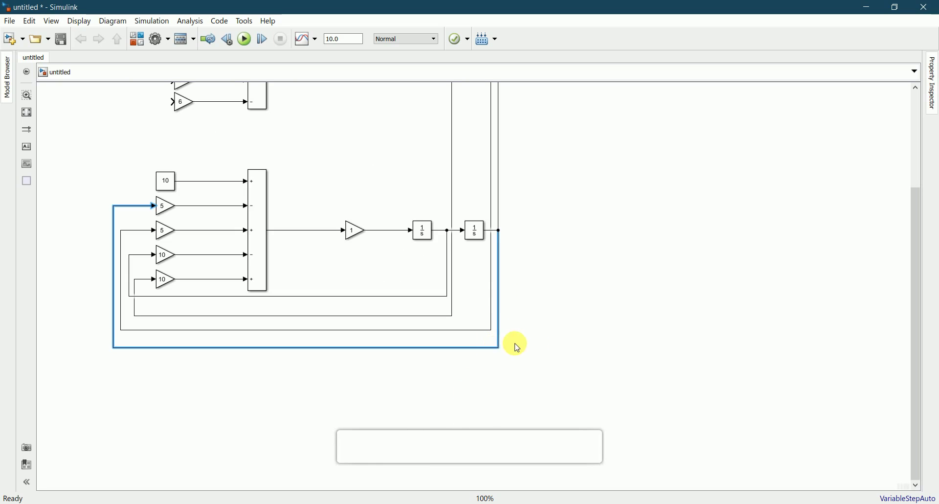
{"action": "left_click", "coordinate": [480, 371]}
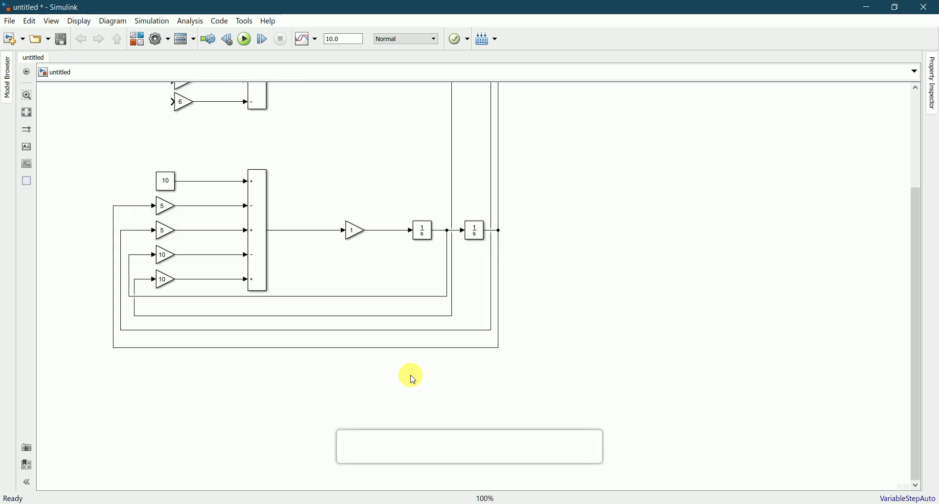
Connect the upper branch's second Integrator output to its second Gain block above the blocks, and shift the first Gain's line outward
{"action": "scroll", "coordinate": [362, 247], "scroll_direction": "down", "scroll_amount": 4}
{"action": "scroll", "coordinate": [334, 250], "scroll_direction": "up", "scroll_amount": 3}
{"action": "left_click", "coordinate": [277, 217]}
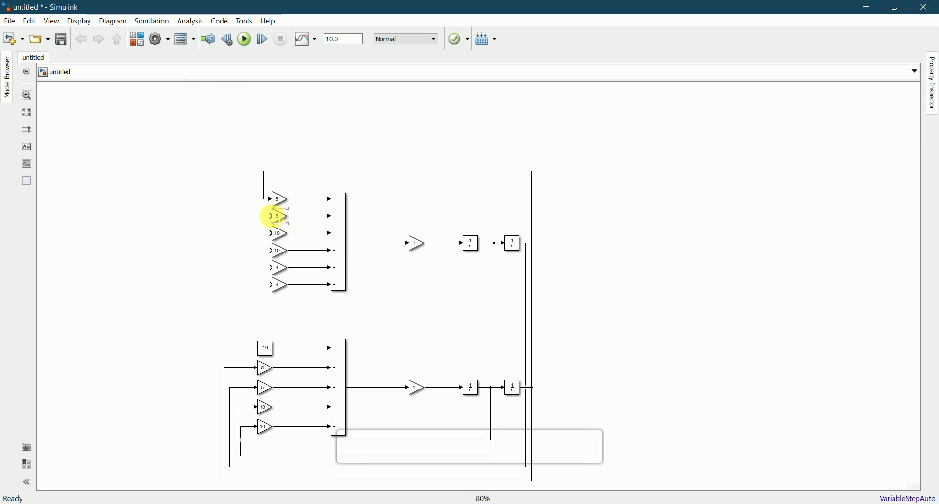
{"action": "left_click", "coordinate": [224, 228]}
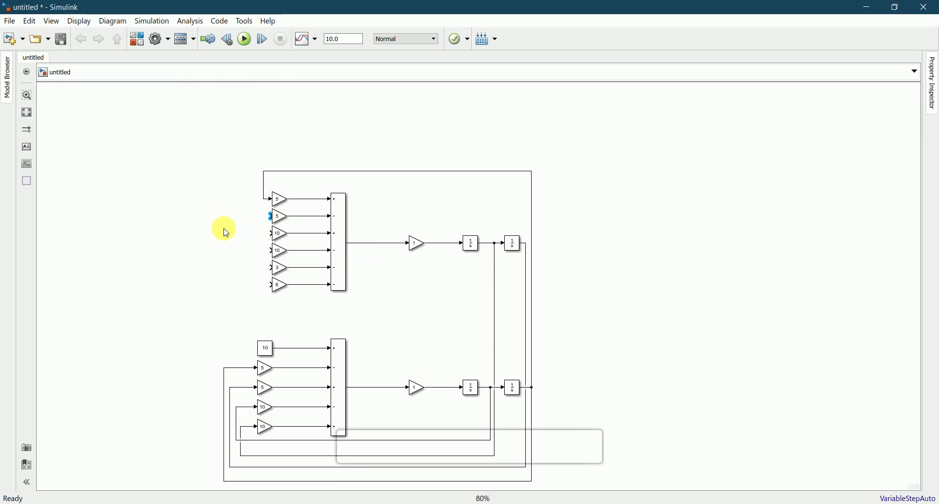
{"action": "left_click_drag", "start_coordinate": [270, 216], "coordinate": [524, 245]}
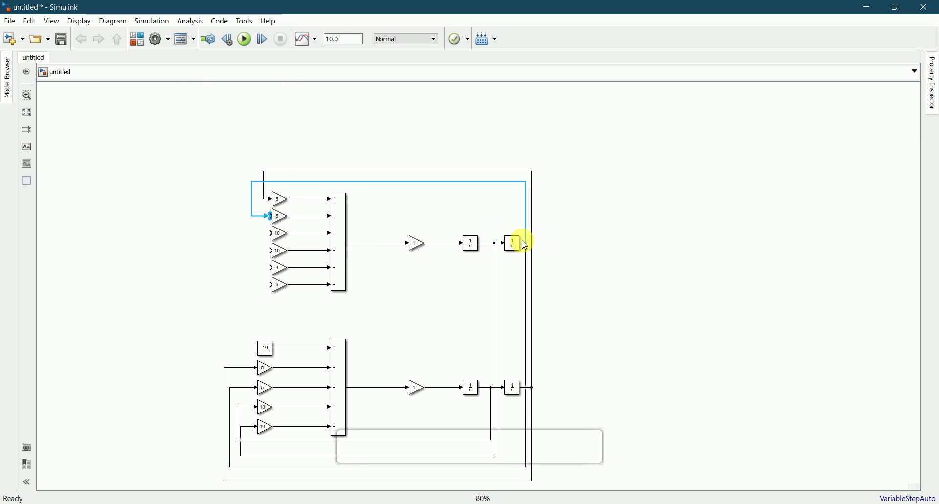
{"action": "mouse_move", "coordinate": [260, 181]}
{"action": "left_mouse_down"}
{"action": "mouse_move", "coordinate": [270, 190]}
{"action": "mouse_move", "coordinate": [254, 177]}
{"action": "left_mouse_up"}
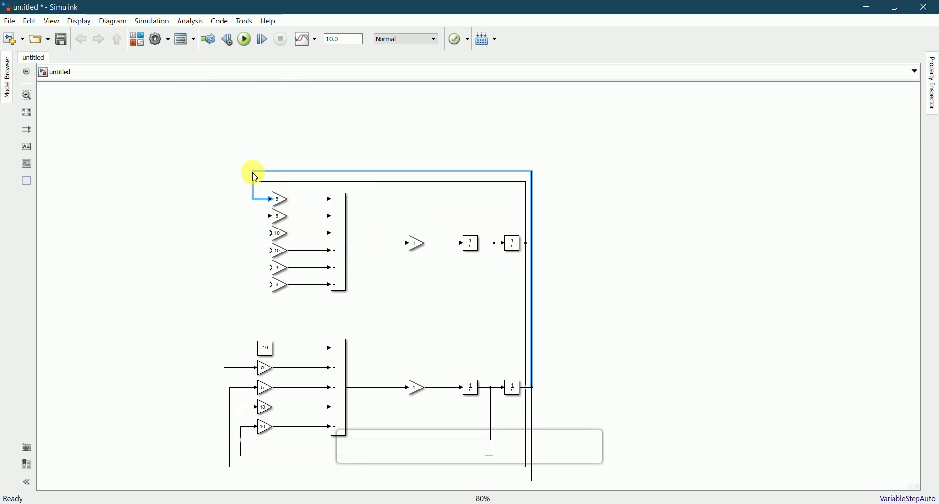
{"action": "left_click", "coordinate": [360, 355]}
Check the equations in Photos and connect the lower branch's first Integrator output to the upper branch's third Gain block, routing it above the blocks
{"action": "key", "text": "alt+Tab"}
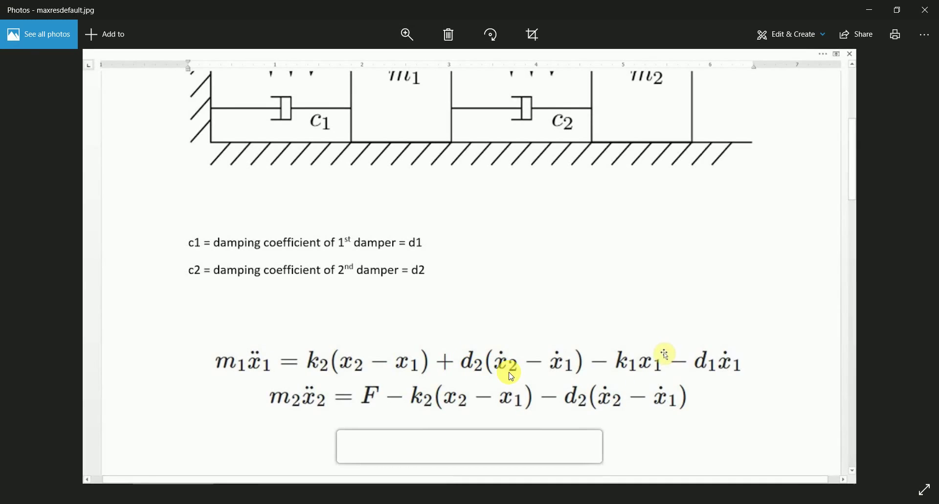
{"action": "key", "text": "alt+Tab"}
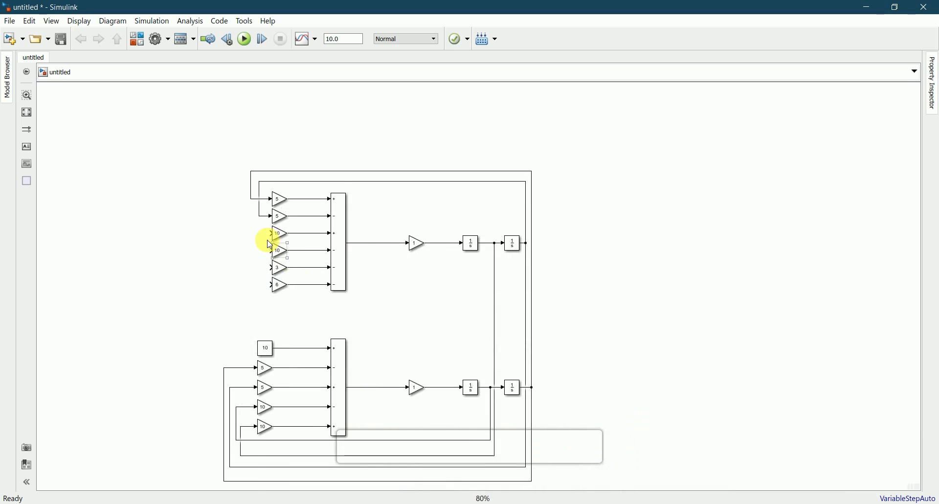
{"action": "scroll", "coordinate": [271, 244], "scroll_direction": "up", "scroll_amount": 1}
{"action": "scroll", "coordinate": [269, 235], "scroll_direction": "down", "scroll_amount": 3}
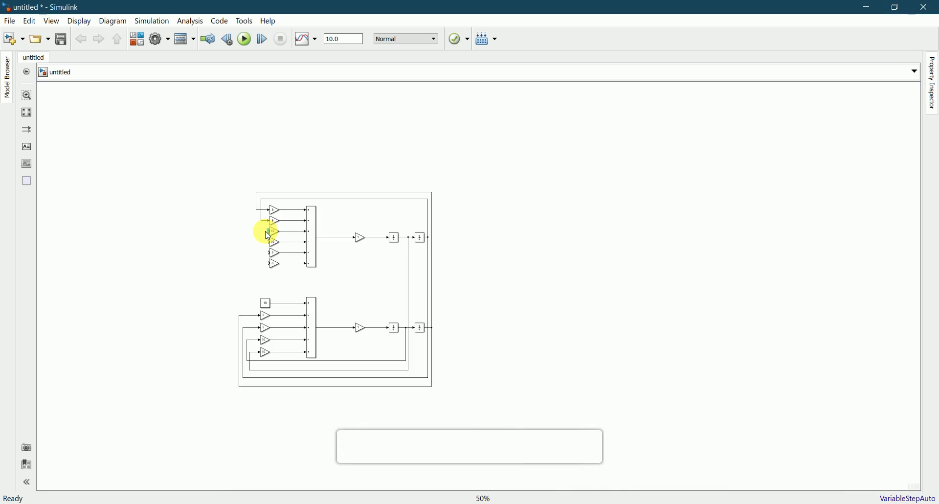
{"action": "scroll", "coordinate": [381, 361], "scroll_direction": "up", "scroll_amount": 3}
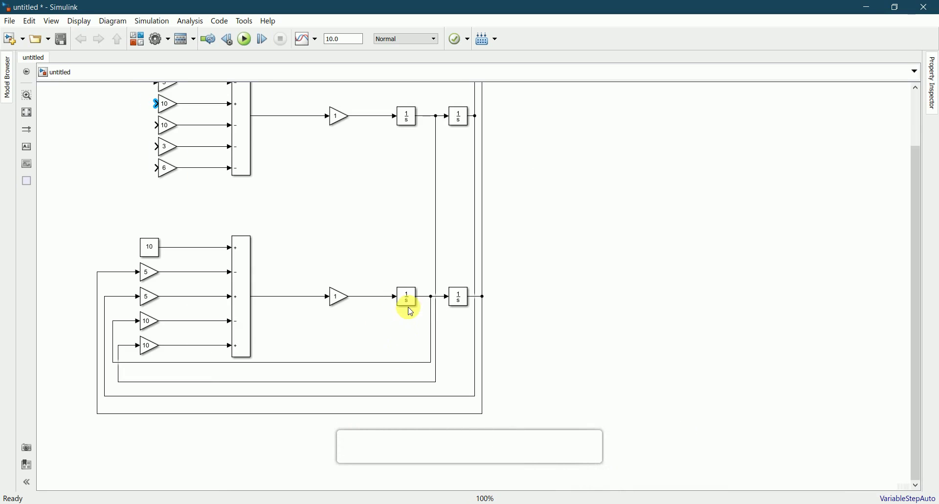
{"action": "left_click", "coordinate": [425, 296]}
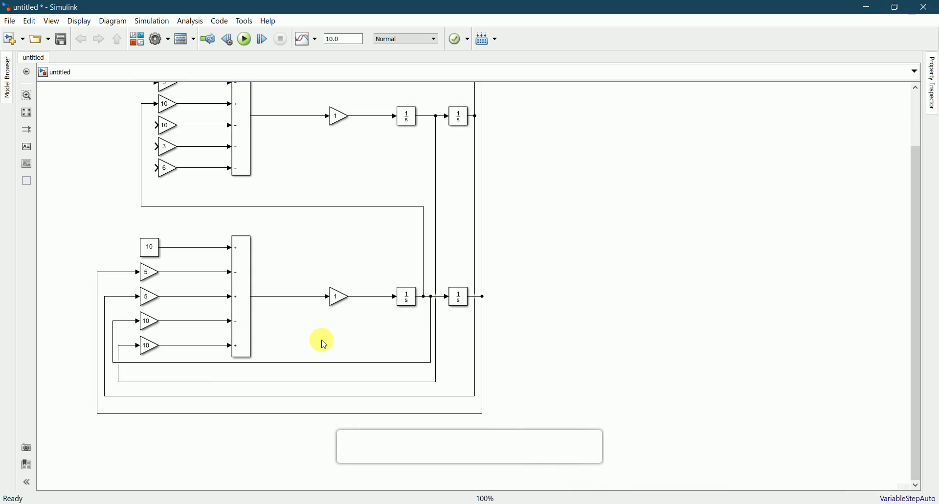
{"action": "scroll", "coordinate": [318, 267], "scroll_direction": "down", "scroll_amount": 3}
{"action": "scroll", "coordinate": [283, 259], "scroll_direction": "up", "scroll_amount": 2}
{"action": "scroll", "coordinate": [322, 261], "scroll_direction": "up", "scroll_amount": 1}
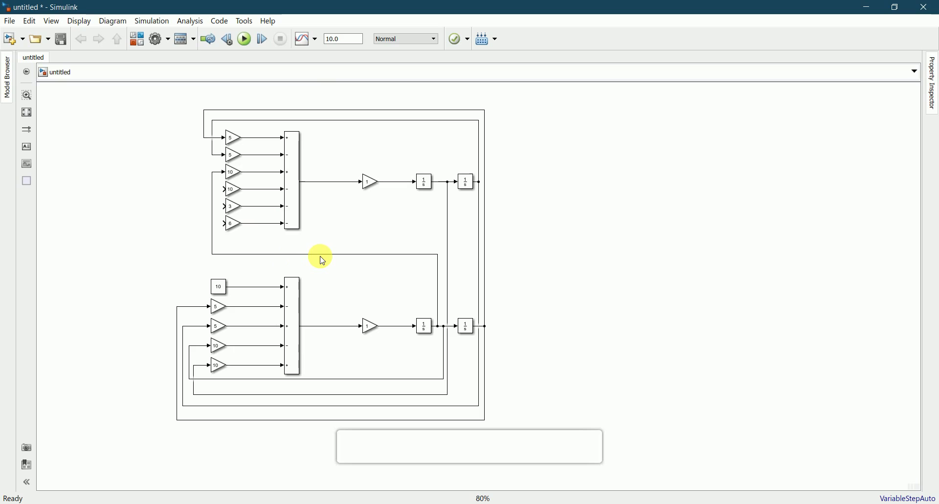
{"action": "left_click_drag", "start_coordinate": [323, 255], "coordinate": [311, 124]}
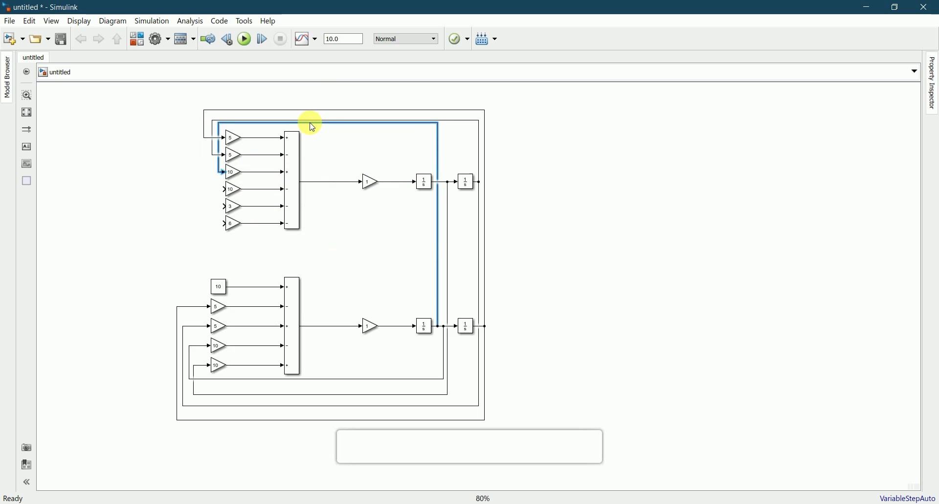
{"action": "left_click", "coordinate": [195, 210]}
Connect the upper branch's first Integrator output to its fourth Gain block, routing the line above the blocks
{"action": "left_click_drag", "start_coordinate": [225, 190], "coordinate": [444, 185]}
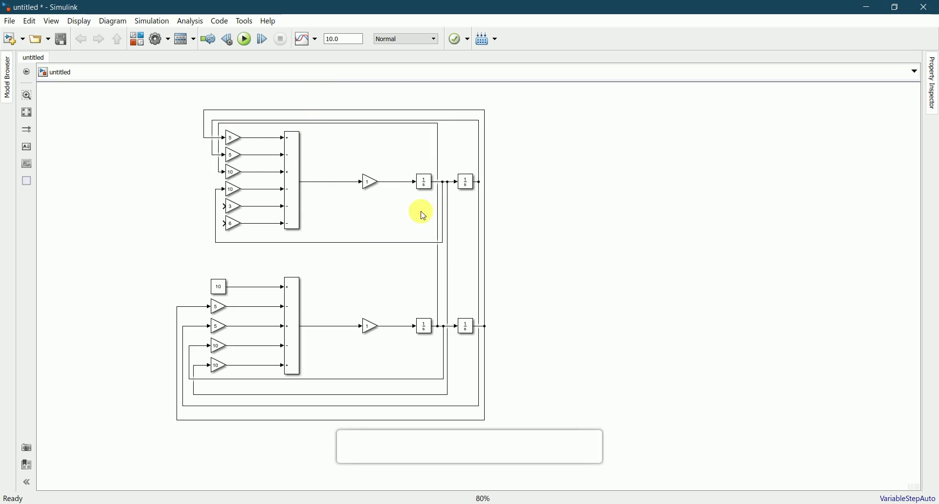
{"action": "left_click_drag", "start_coordinate": [369, 244], "coordinate": [344, 118]}
{"action": "left_click", "coordinate": [532, 140]}
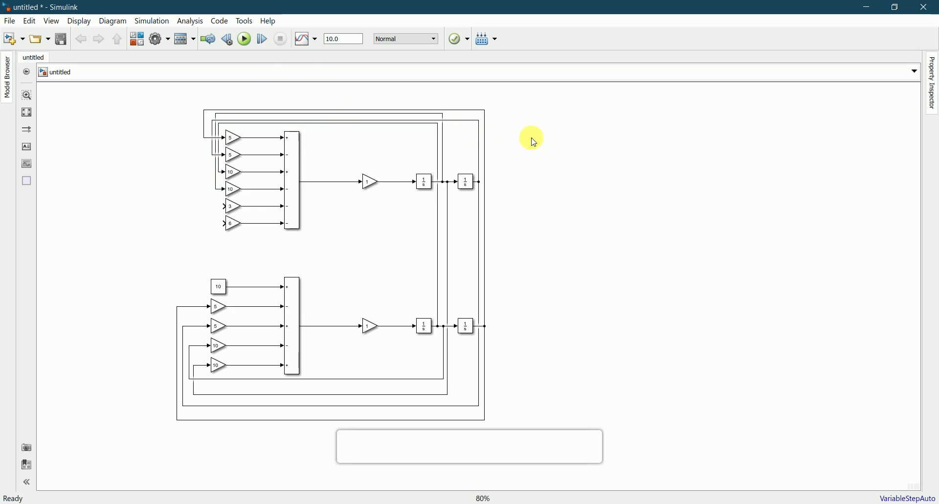
Raise the line feeding the upper branch's first Gain block and shift the fourth Gain block's feedback line outward to separate the routes
{"action": "scroll", "coordinate": [189, 168], "scroll_direction": "down", "scroll_amount": 3}
{"action": "scroll", "coordinate": [189, 168], "scroll_direction": "up", "scroll_amount": 3}
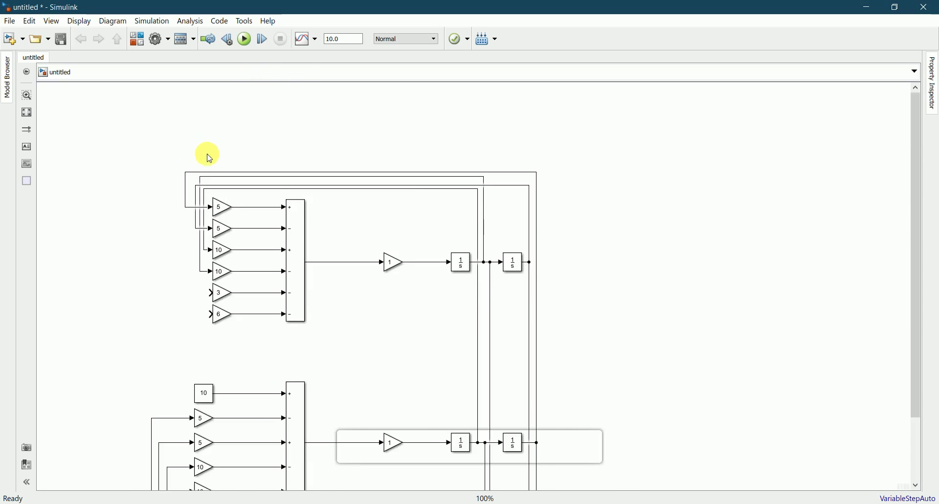
{"action": "left_click", "coordinate": [195, 182]}
{"action": "left_click_drag", "start_coordinate": [195, 182], "coordinate": [194, 134]}
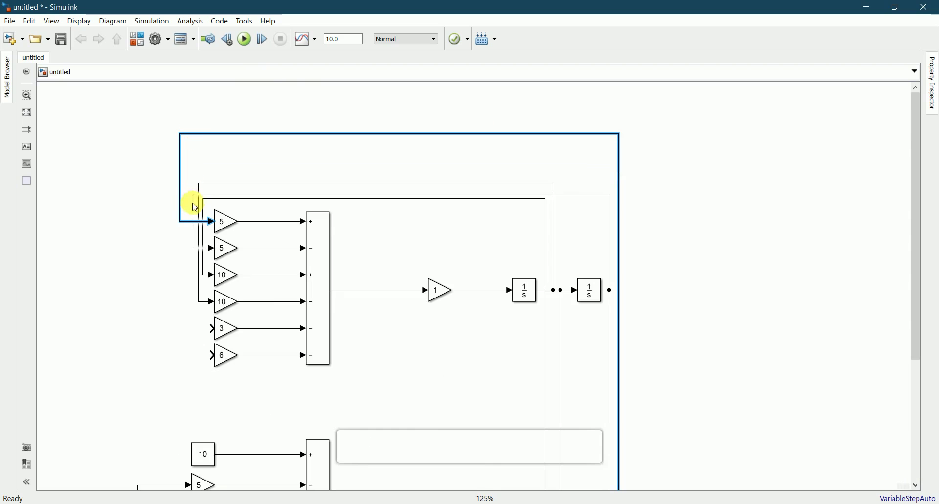
{"action": "left_click_drag", "start_coordinate": [199, 187], "coordinate": [191, 189]}
{"action": "left_click", "coordinate": [149, 255]}
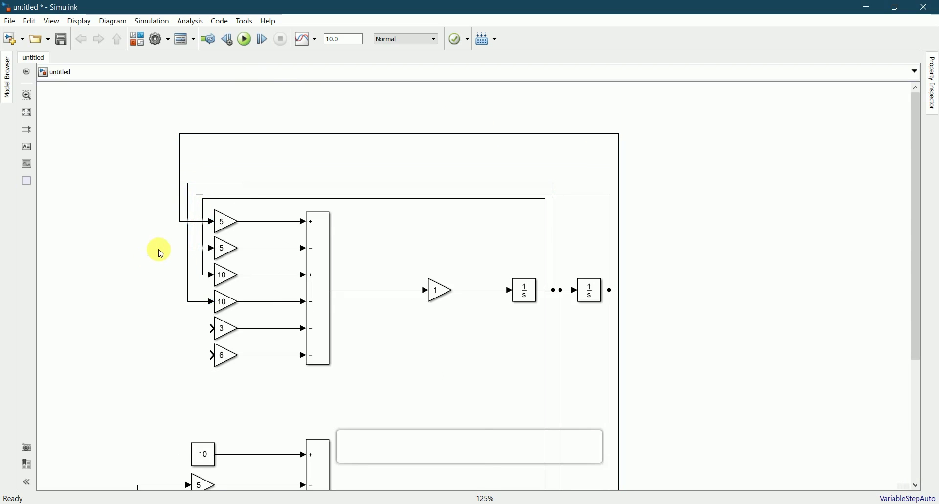
{"action": "scroll", "coordinate": [242, 199], "scroll_direction": "down", "scroll_amount": 2}
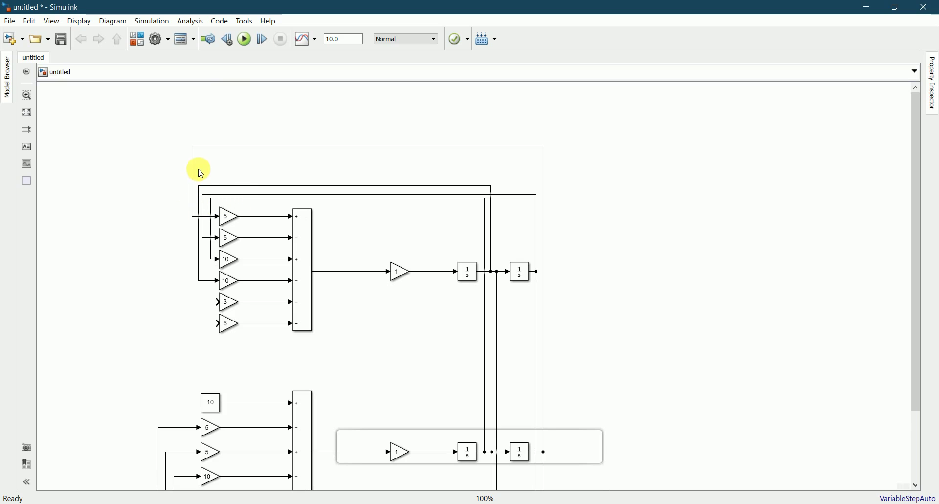
Connect the upper branch's second Integrator output to the Gain block of 3, routing the line below the upper branch
{"action": "scroll", "coordinate": [239, 206], "scroll_direction": "down", "scroll_amount": 3}
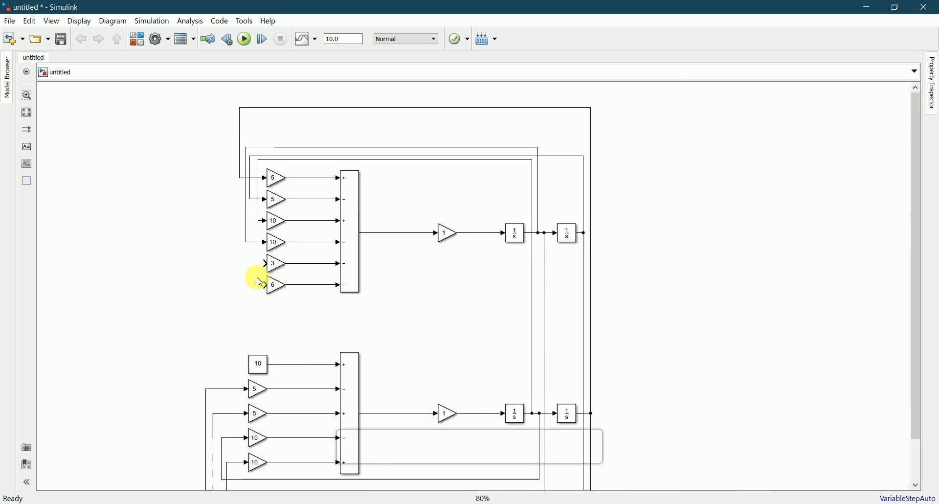
{"action": "scroll", "coordinate": [259, 281], "scroll_direction": "up", "scroll_amount": 2}
{"action": "left_click", "coordinate": [274, 264]}
{"action": "scroll", "coordinate": [266, 257], "scroll_direction": "up", "scroll_amount": 2}
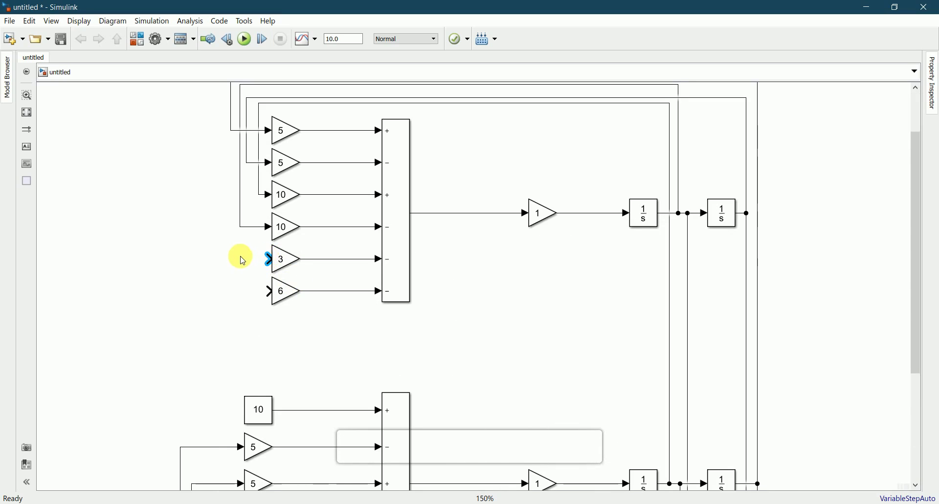
{"action": "scroll", "coordinate": [238, 259], "scroll_direction": "down", "scroll_amount": 4}
{"action": "scroll", "coordinate": [364, 318], "scroll_direction": "up", "scroll_amount": 3}
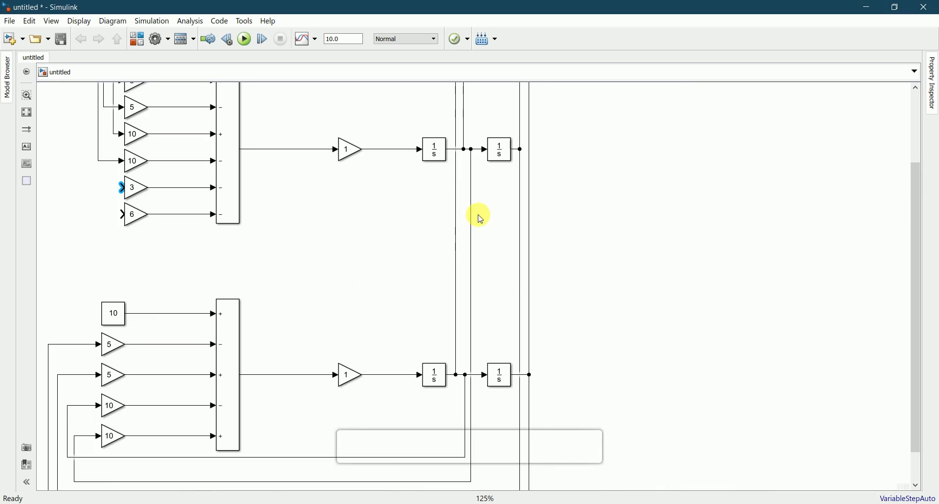
{"action": "left_click", "coordinate": [520, 281]}
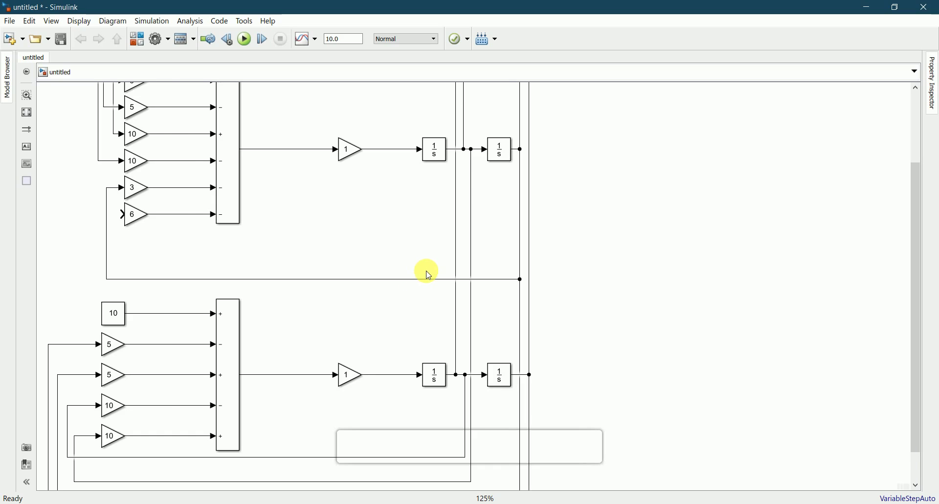
Connect the upper branch's first Integrator output to the Gain block of 6 below the blocks, and shift the Gain 3 feedback line outward
{"action": "scroll", "coordinate": [429, 274], "scroll_direction": "down", "scroll_amount": 1}
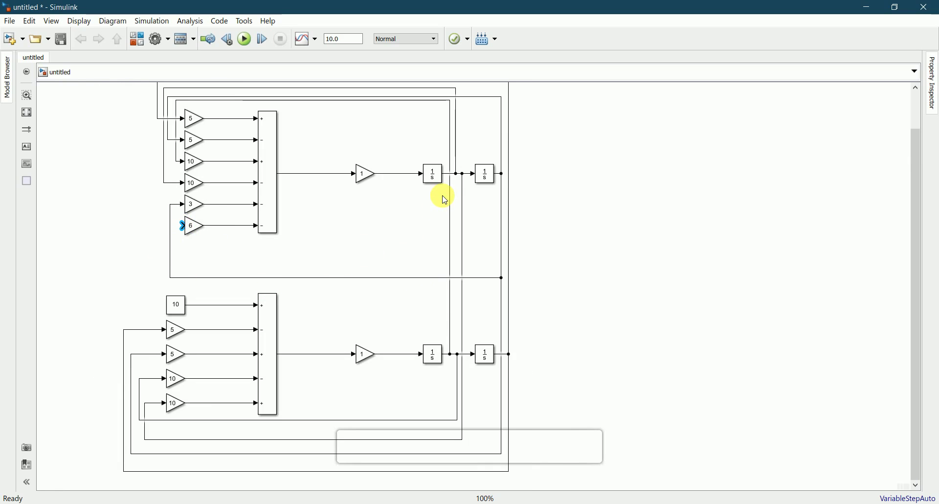
{"action": "scroll", "coordinate": [445, 181], "scroll_direction": "up", "scroll_amount": 3}
{"action": "left_click_drag", "start_coordinate": [449, 176], "coordinate": [446, 171]}
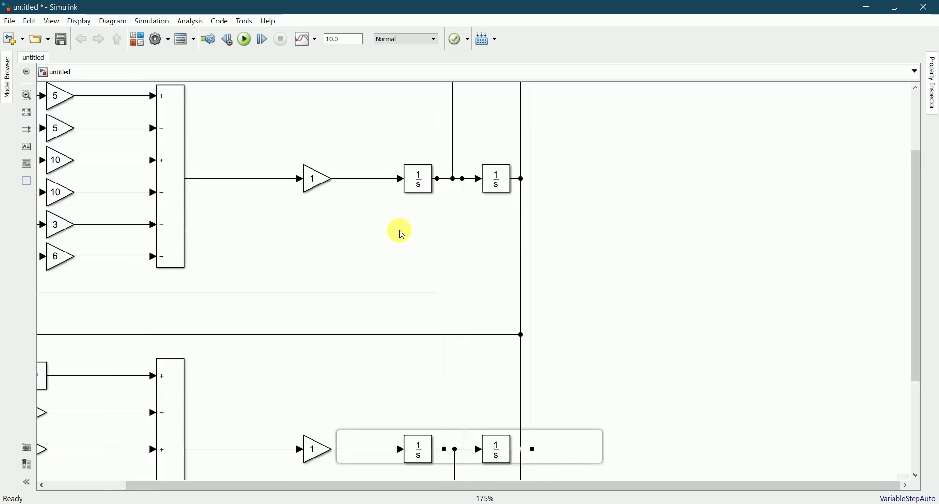
{"action": "scroll", "coordinate": [398, 231], "scroll_direction": "down", "scroll_amount": 3}
{"action": "left_click_drag", "start_coordinate": [199, 282], "coordinate": [186, 280]}
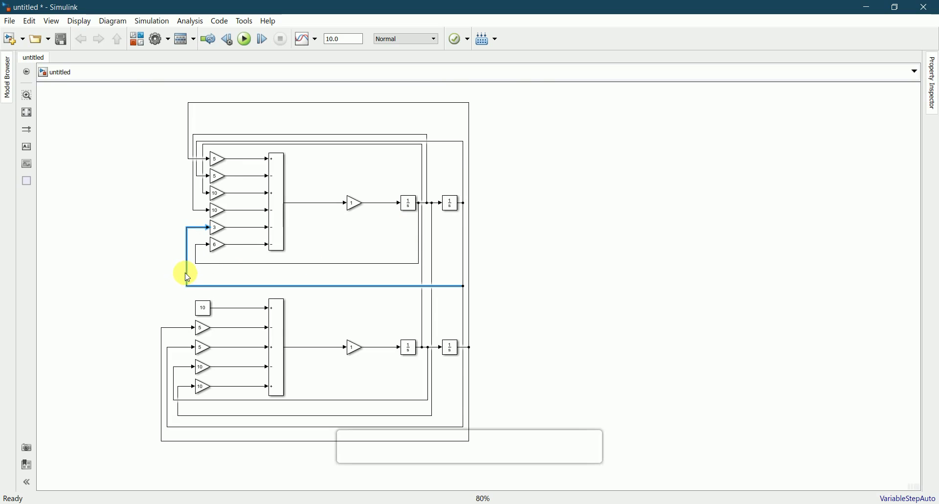
{"action": "left_click", "coordinate": [167, 262]}
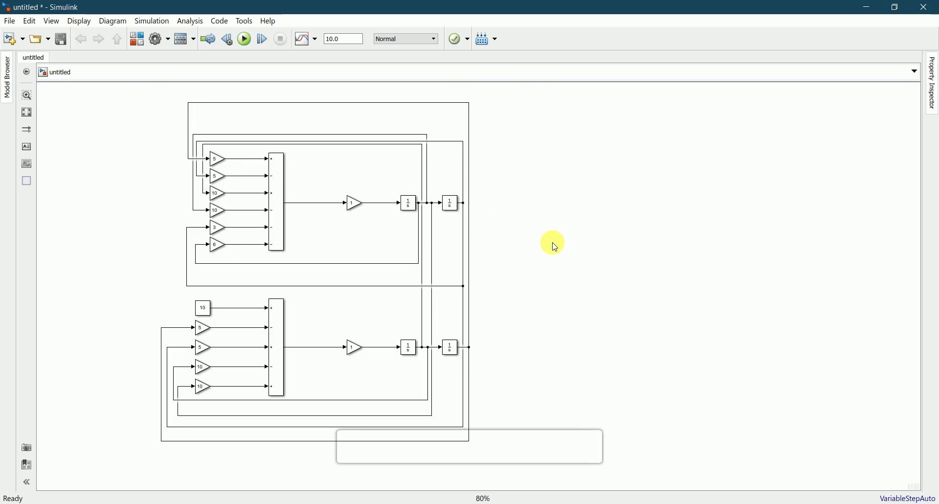
{"action": "key", "text": "space"}
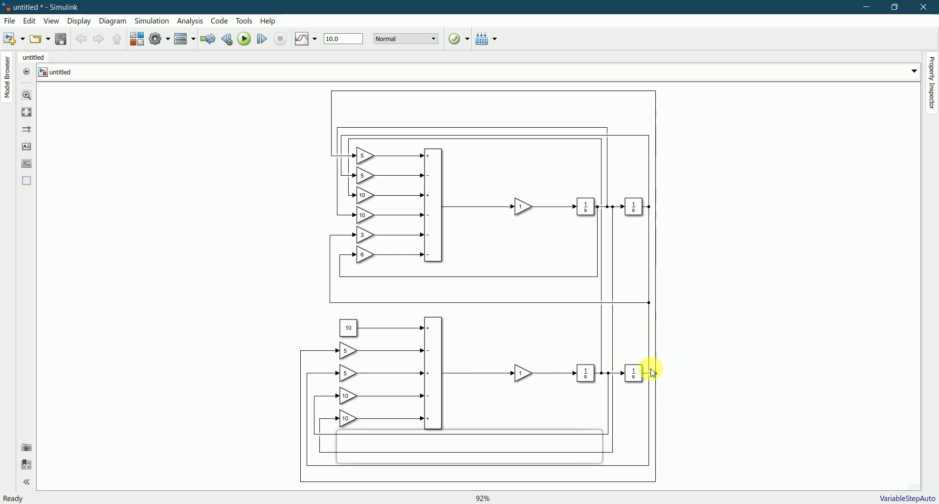
{"action": "left_click", "coordinate": [634, 372]}
{"action": "left_click", "coordinate": [624, 369]}
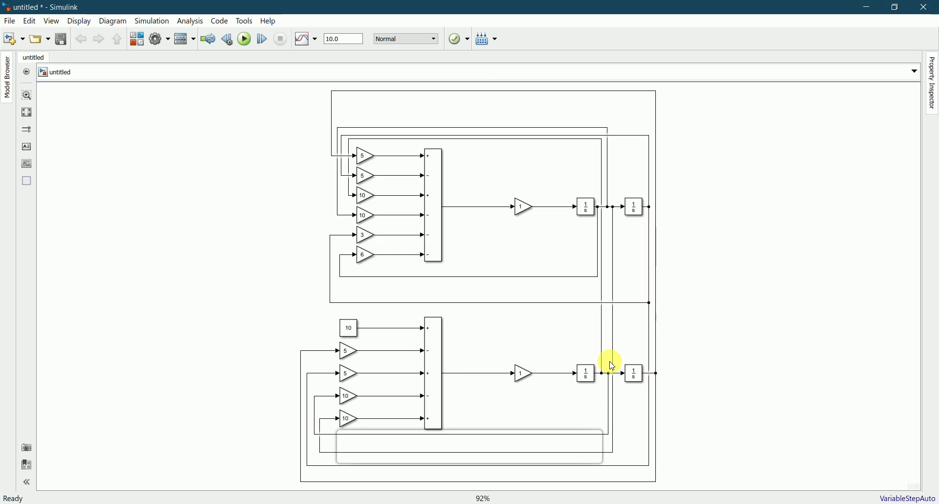
{"action": "left_click", "coordinate": [636, 370]}
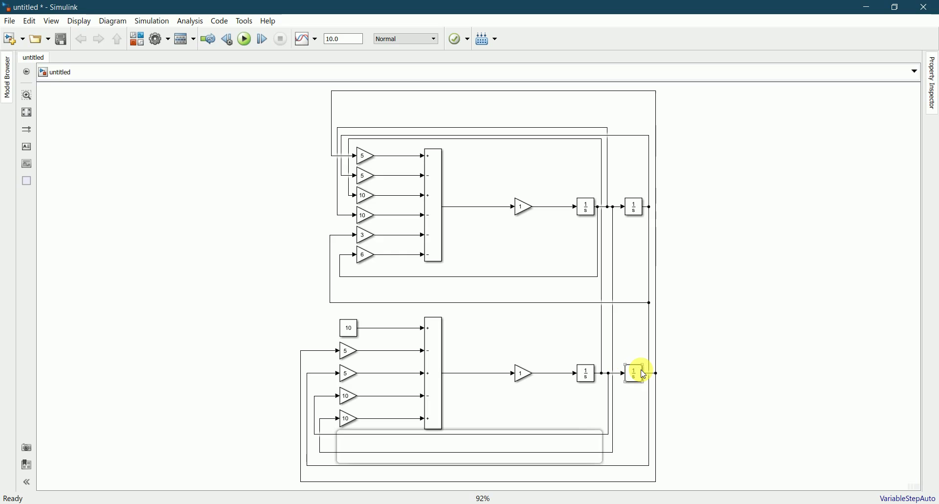
{"action": "left_click", "coordinate": [622, 354]}
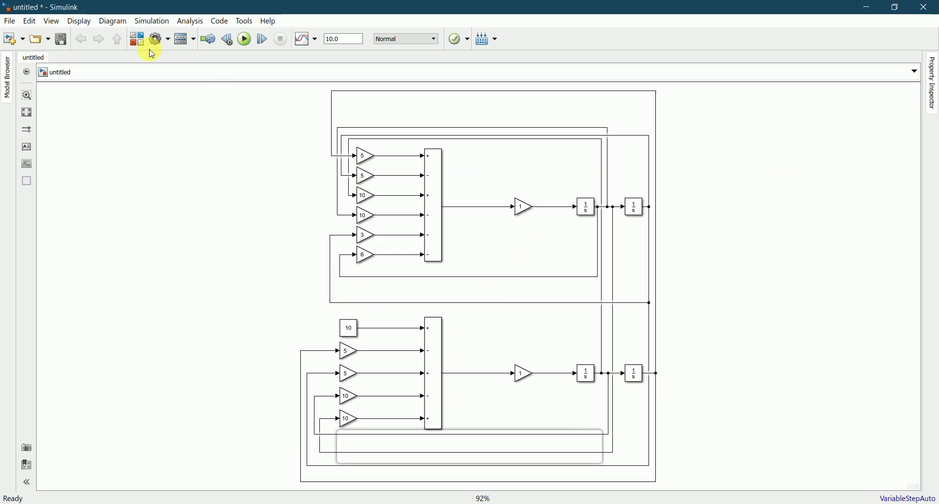
{"action": "left_click", "coordinate": [137, 39]}
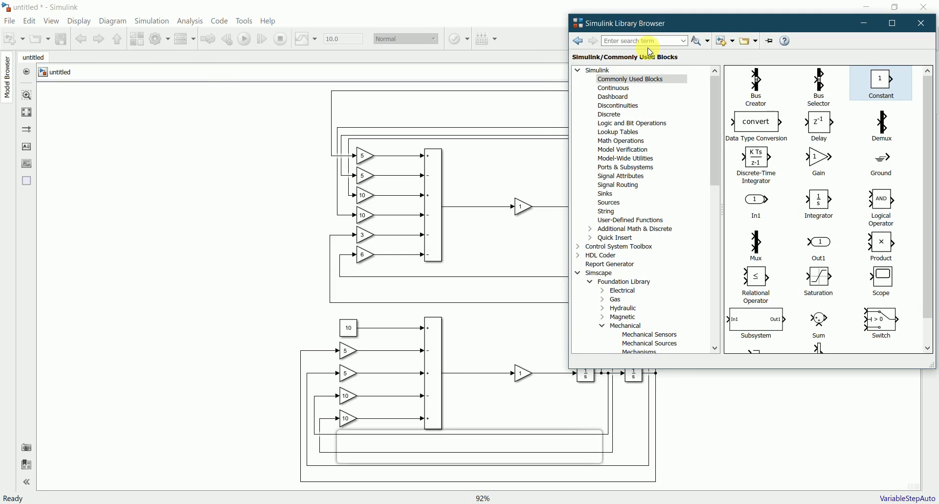
{"action": "left_click_drag", "start_coordinate": [887, 282], "coordinate": [748, 391]}
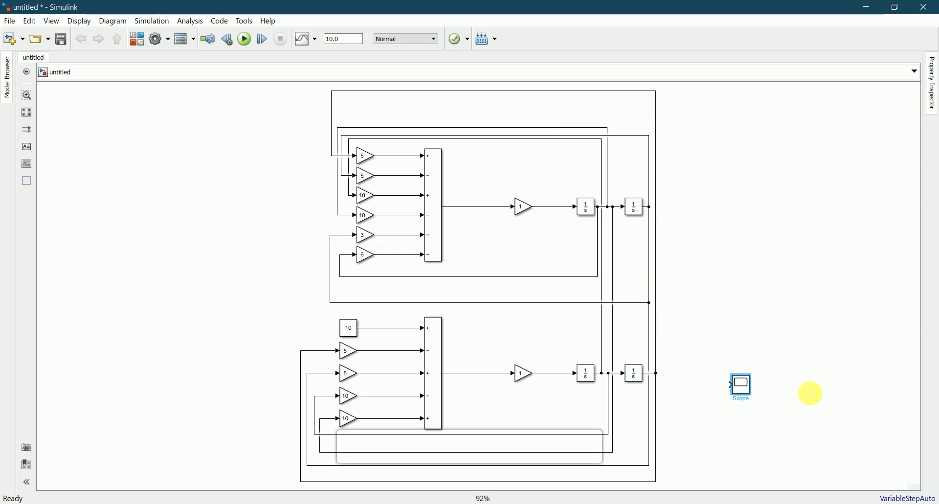
{"action": "left_click", "coordinate": [744, 386]}
{"action": "left_click_drag", "start_coordinate": [747, 388], "coordinate": [841, 316]}
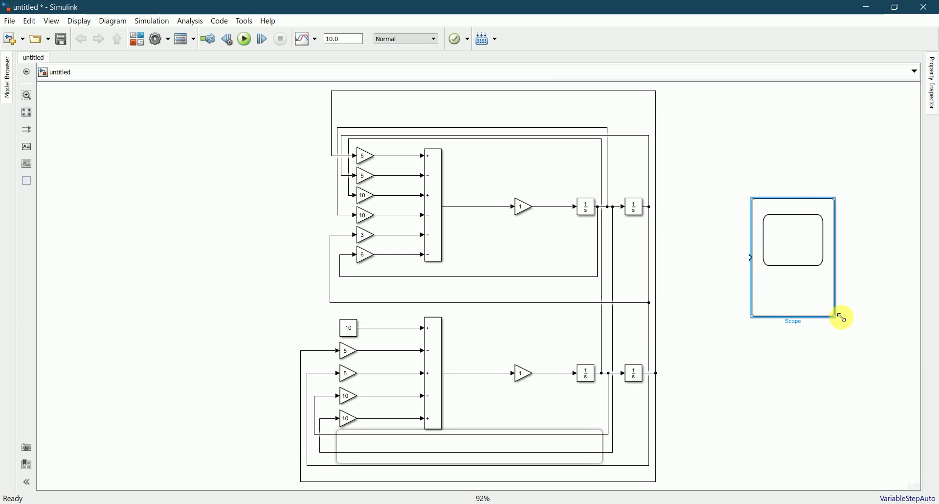
{"action": "double_click", "coordinate": [802, 266]}
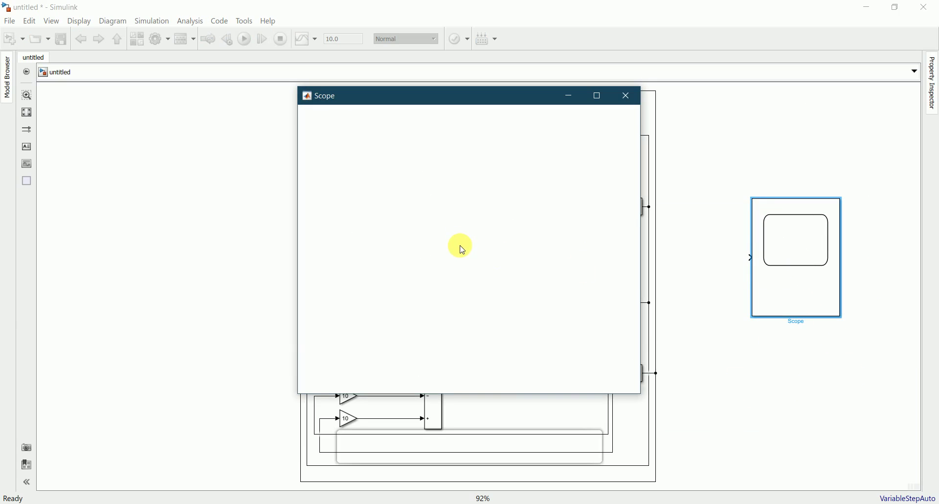
{"action": "left_click", "coordinate": [626, 96]}
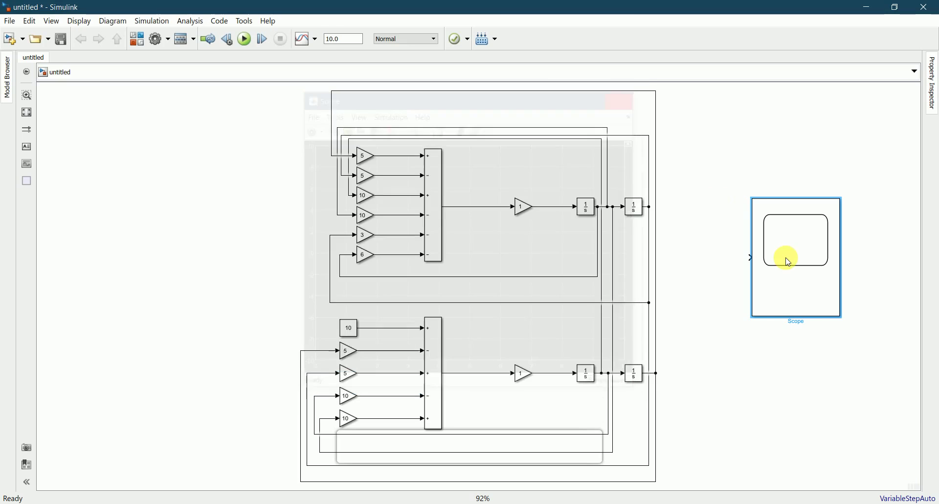
{"action": "key", "text": "Delete"}
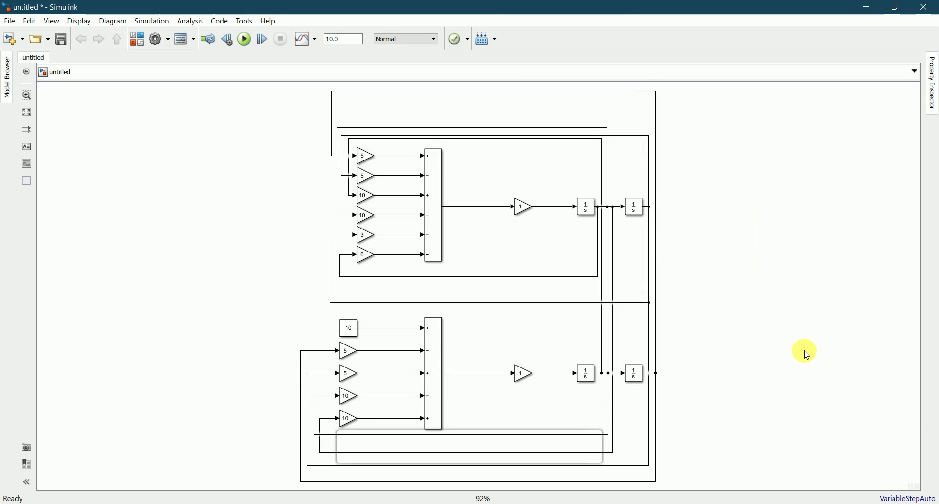
Add a Scope block with 2 input ports from the library, then enlarge it and place it beside the Integrators
{"action": "left_click", "coordinate": [137, 38]}
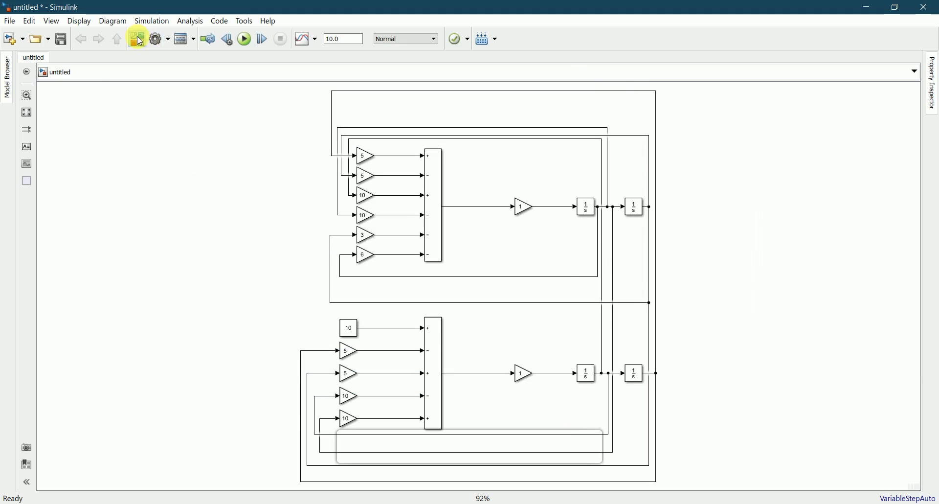
{"action": "left_click_drag", "start_coordinate": [881, 278], "coordinate": [756, 400]}
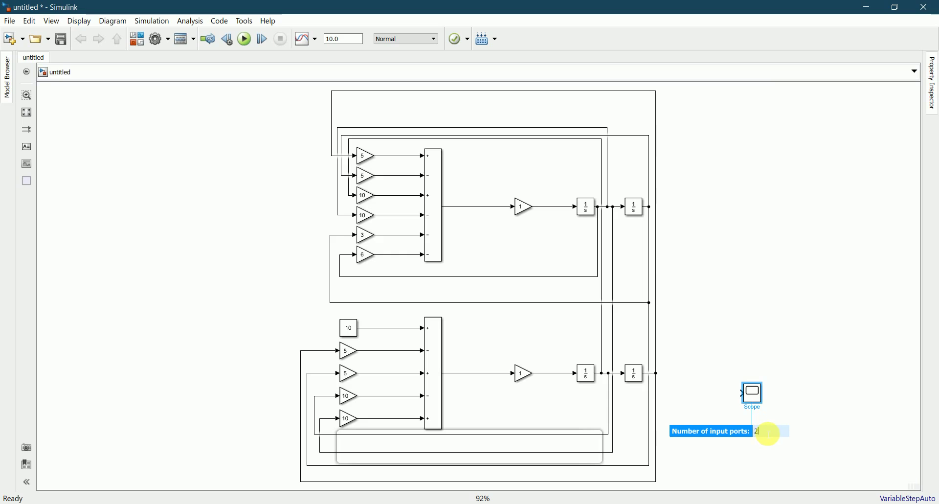
{"action": "left_click", "coordinate": [826, 395]}
{"action": "left_click_drag", "start_coordinate": [753, 394], "coordinate": [868, 372]}
{"action": "left_click_drag", "start_coordinate": [839, 338], "coordinate": [793, 307]}
{"action": "left_click", "coordinate": [819, 415]}
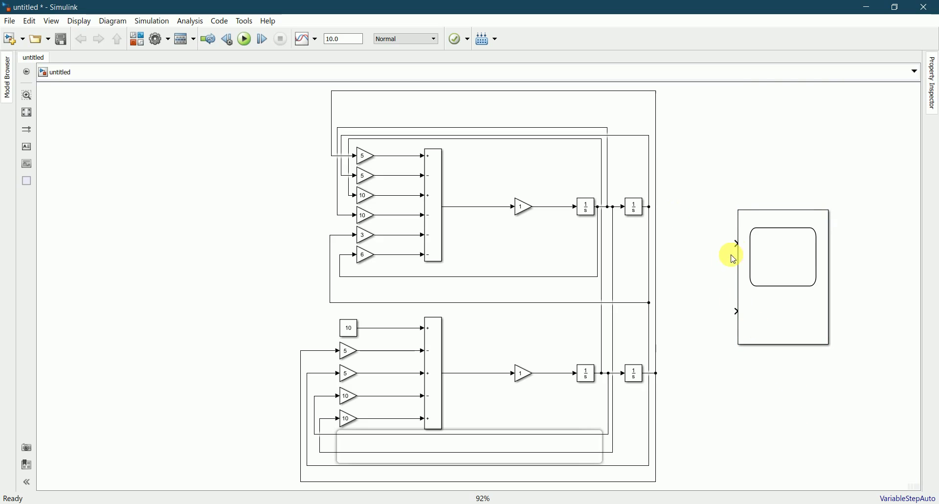
Connect the upper branch's second Integrator output to the Scope's first input and the lower branch's to its second input
{"action": "left_click_drag", "start_coordinate": [738, 243], "coordinate": [653, 196]}
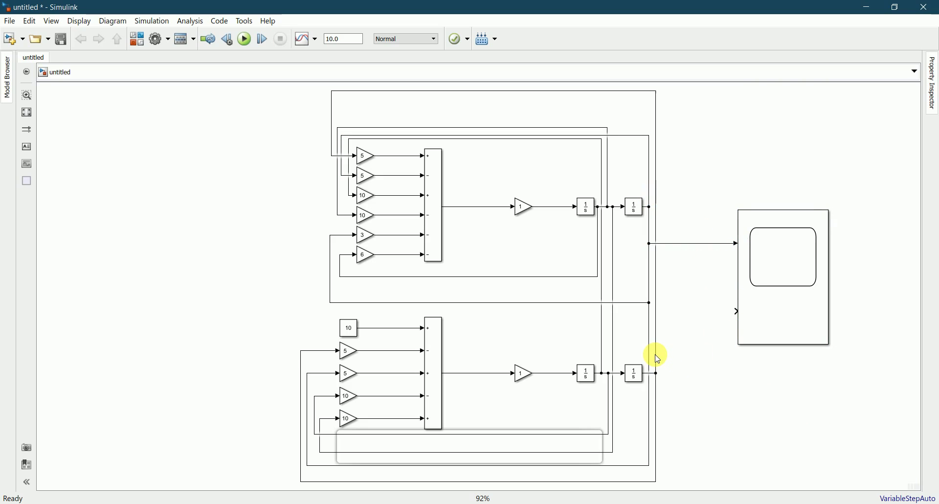
{"action": "left_click_drag", "start_coordinate": [658, 358], "coordinate": [737, 311]}
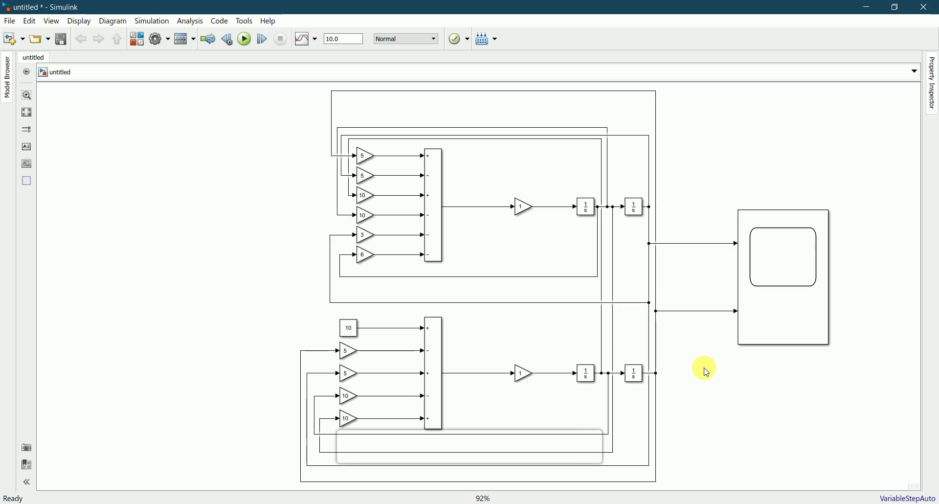
{"action": "key", "text": "space"}
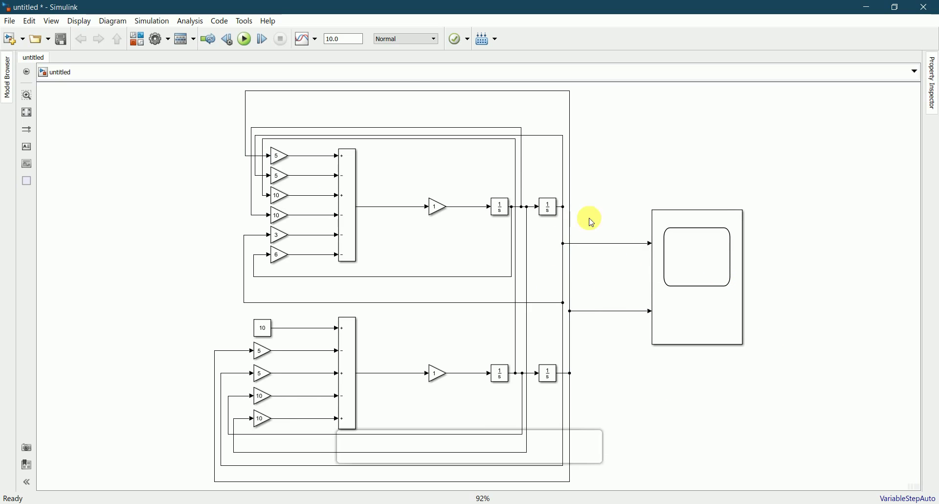
Run the simulation and examine both branches' response curves in the Scope
{"action": "left_click", "coordinate": [246, 46]}
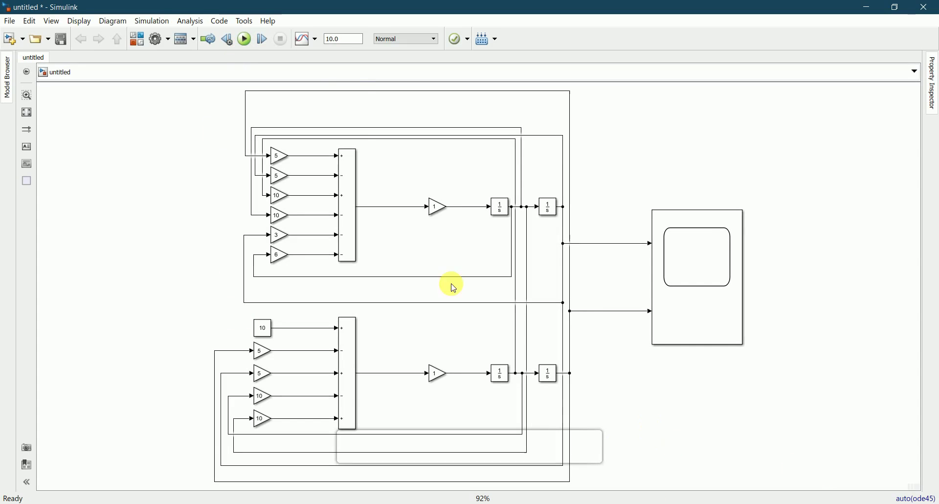
{"action": "left_click", "coordinate": [704, 264]}
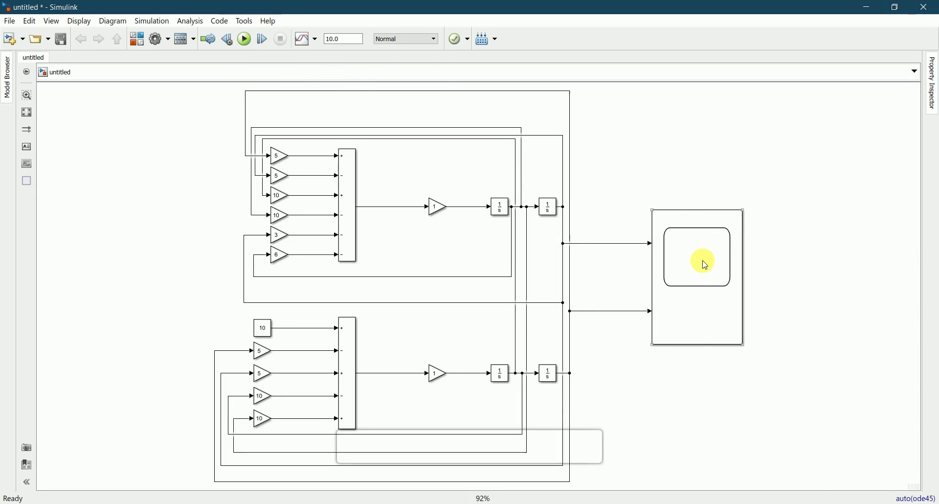
{"action": "left_click", "coordinate": [705, 265]}
{"action": "double_click", "coordinate": [705, 265]}
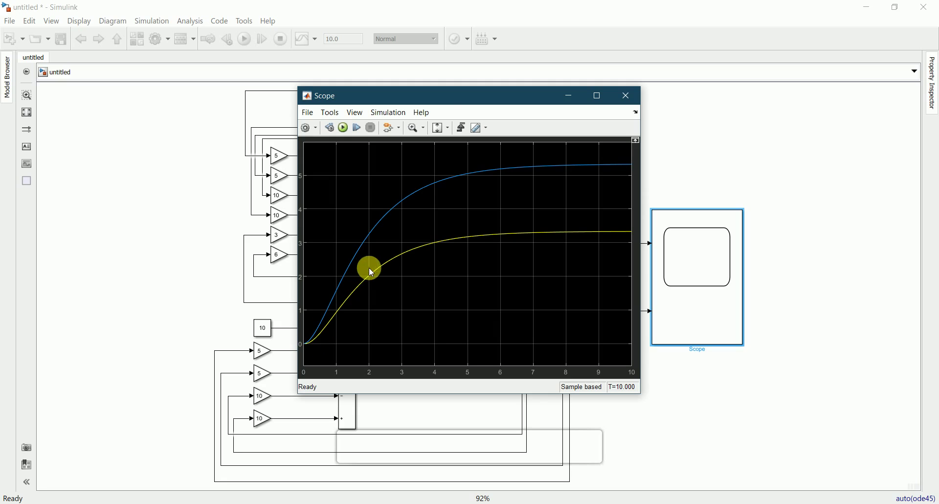
{"action": "mouse_move", "coordinate": [447, 96]}
{"action": "left_mouse_down"}
{"action": "mouse_move", "coordinate": [477, 107]}
{"action": "mouse_move", "coordinate": [446, 110]}
{"action": "left_mouse_up"}
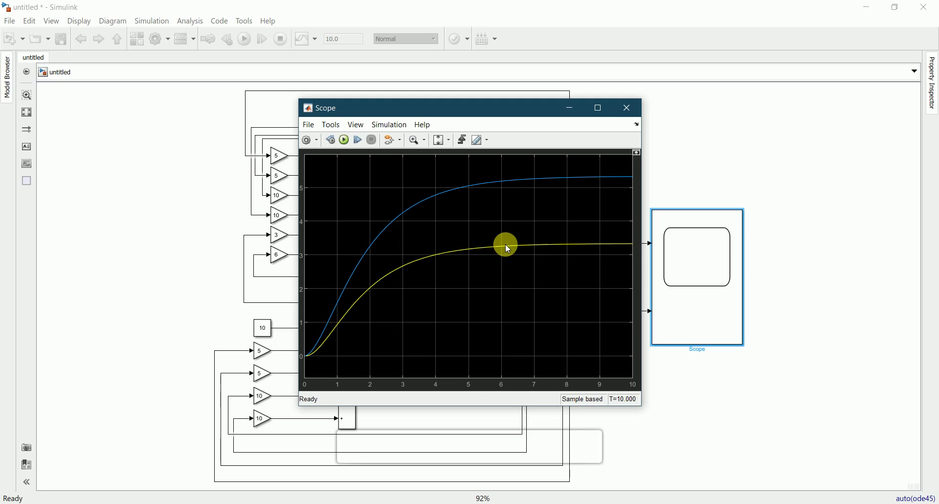
{"action": "left_click", "coordinate": [571, 111]}
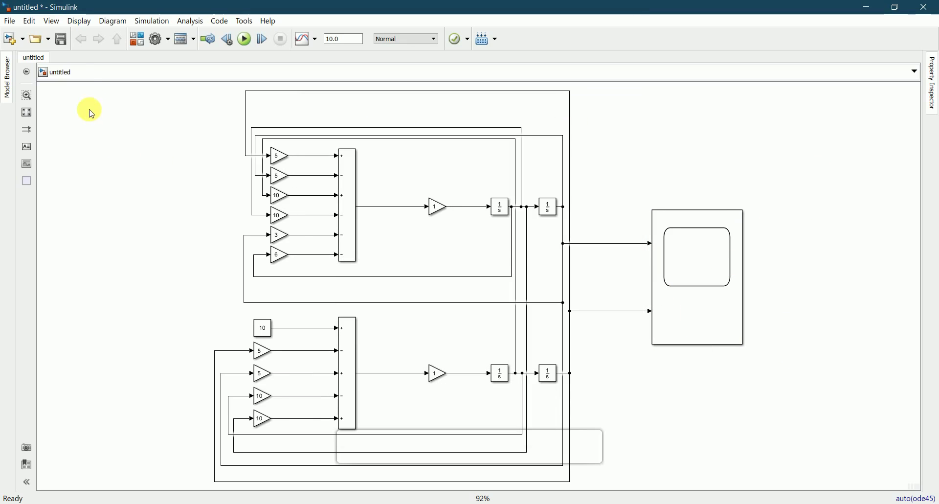
Save the model as untitled6 in the Documents MATLAB folder in Simulink Models (*.slx) format
{"action": "left_click", "coordinate": [62, 39]}
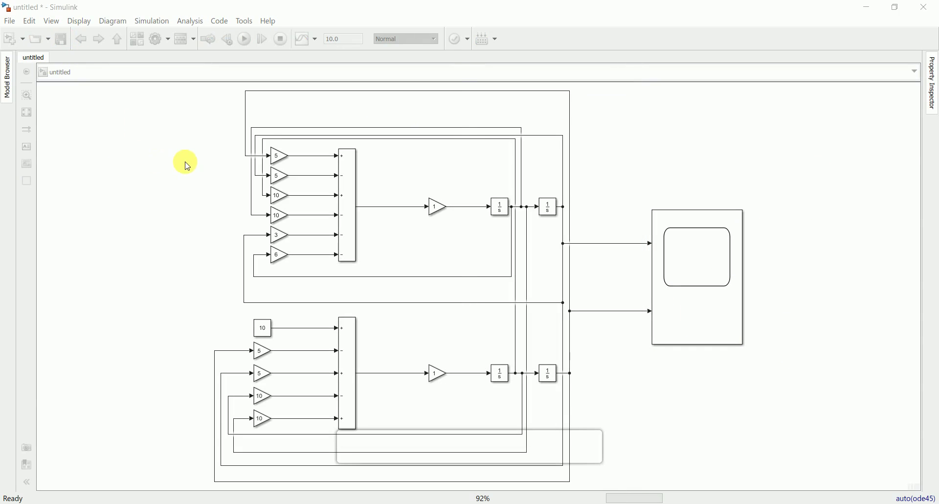
{"action": "left_click", "coordinate": [151, 243]}
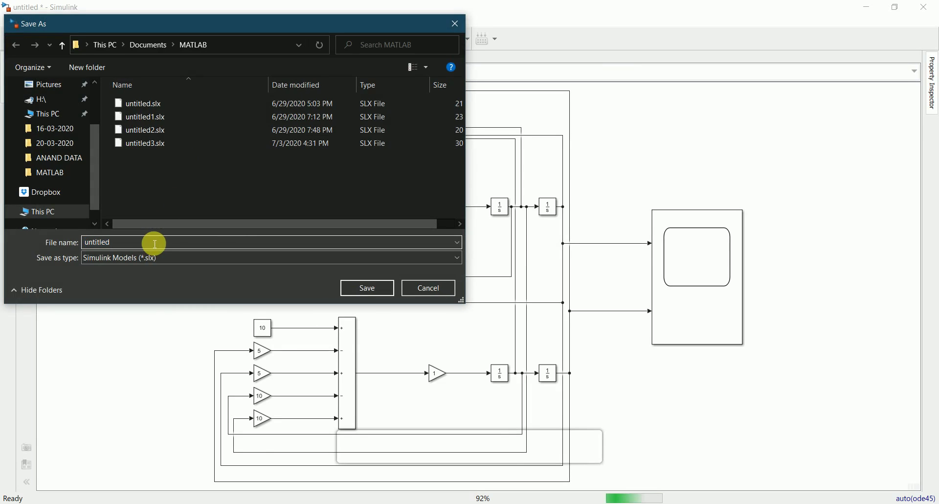
{"action": "type", "text": "2"}
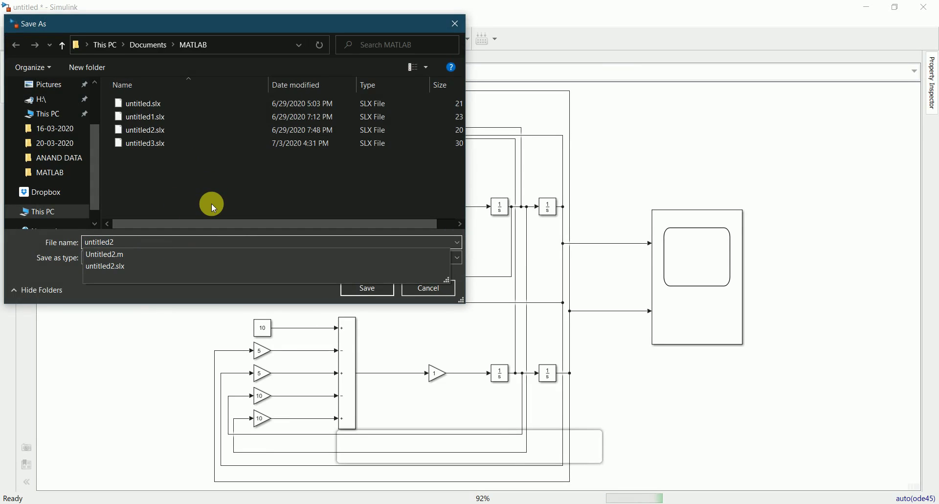
{"action": "key", "text": "BackSpace"}
{"action": "type", "text": "6"}
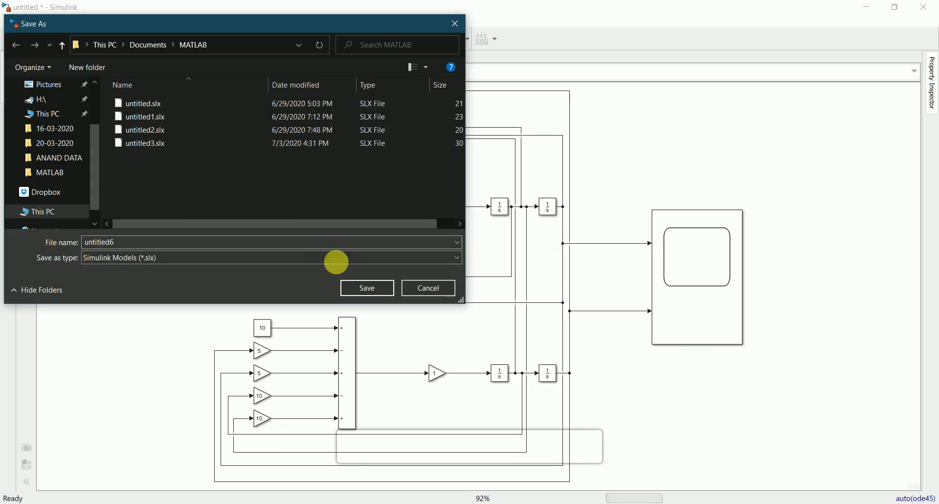
{"action": "left_click", "coordinate": [378, 286]}
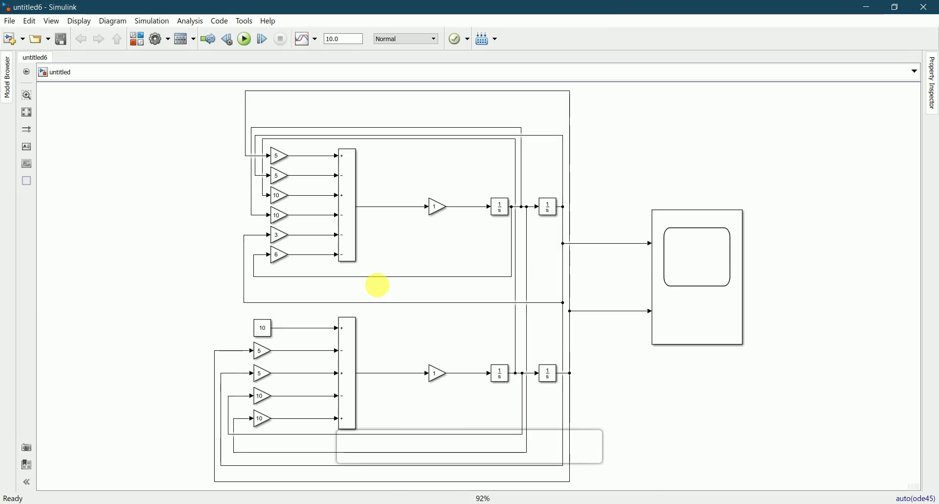